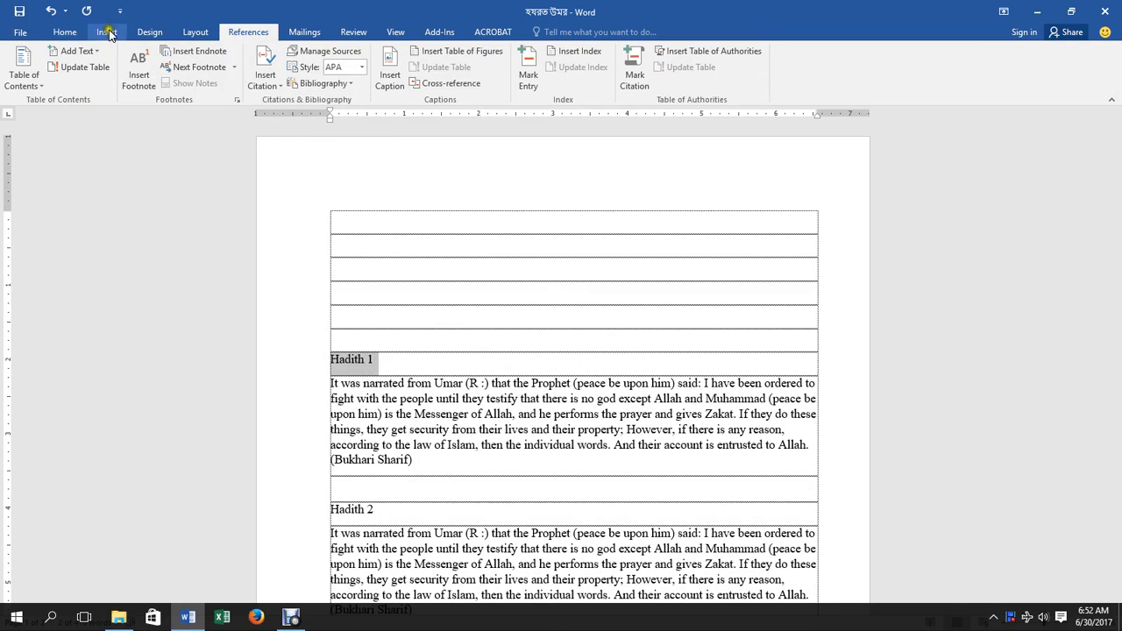
Switch to the Home ribbon to reach the paragraph styles.
left_click(63, 33)
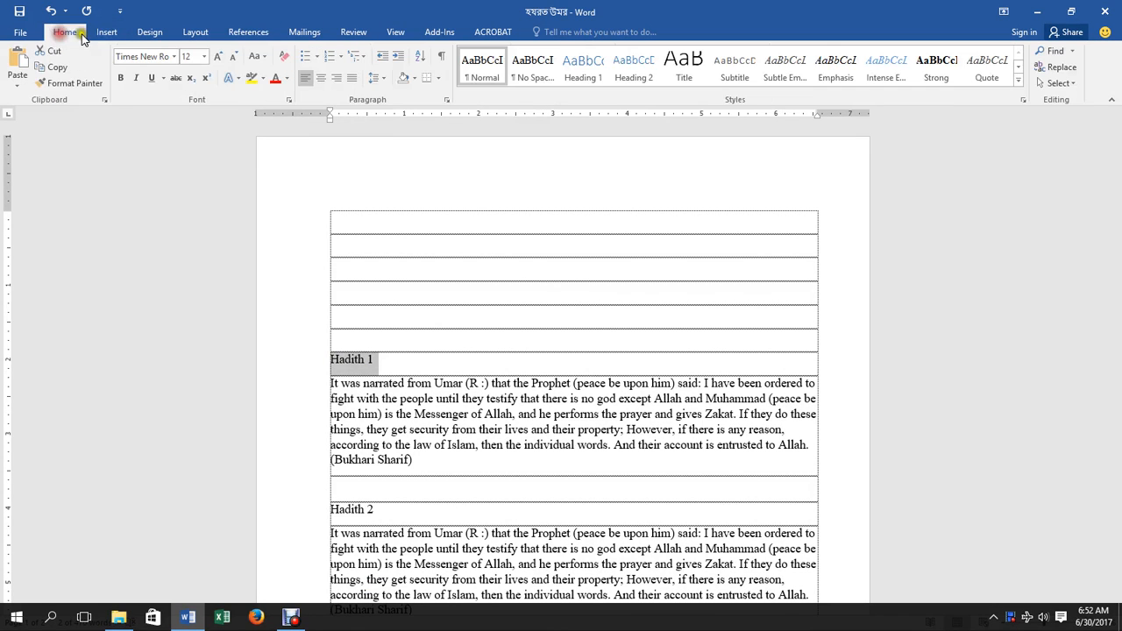
Make Hadith 1 a Heading 1 and show the Navigation pane's heading outline.
left_click(588, 70)
key("ctrl+f")
scroll(498, 229, "down", 15)
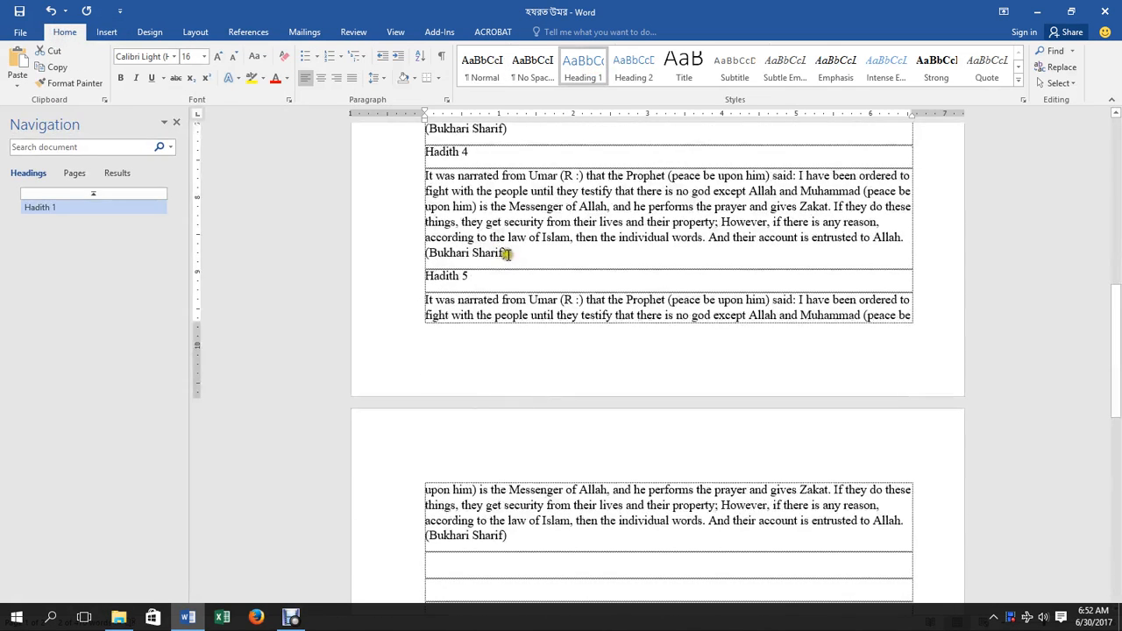
scroll(499, 237, "up", 10)
scroll(483, 231, "up", 3)
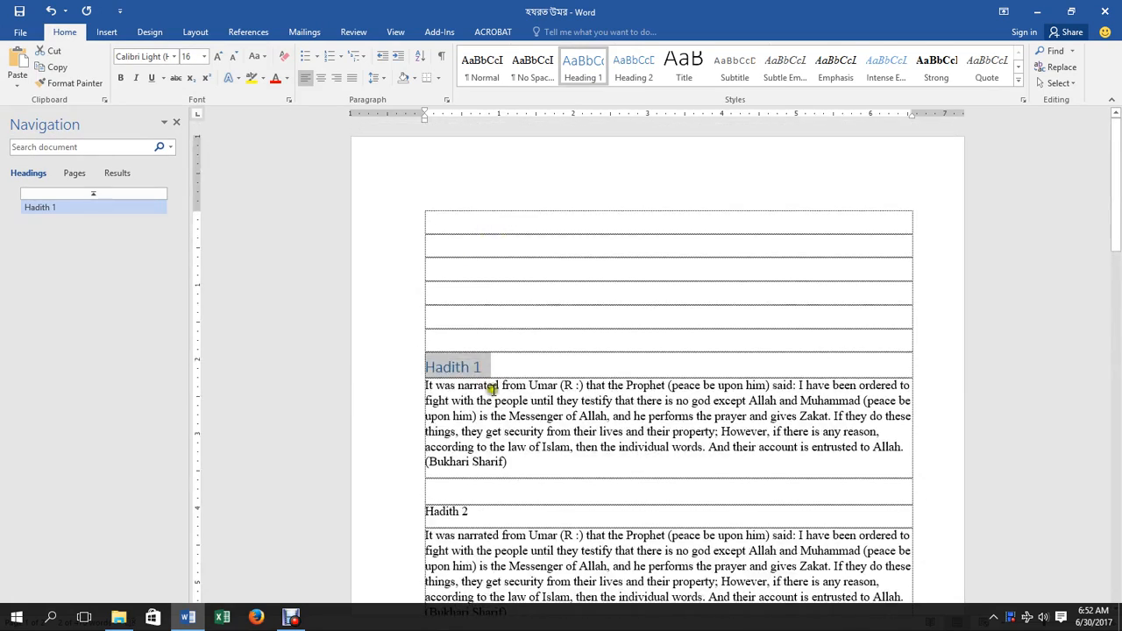
scroll(493, 370, "down", 5)
scroll(501, 271, "up", 3)
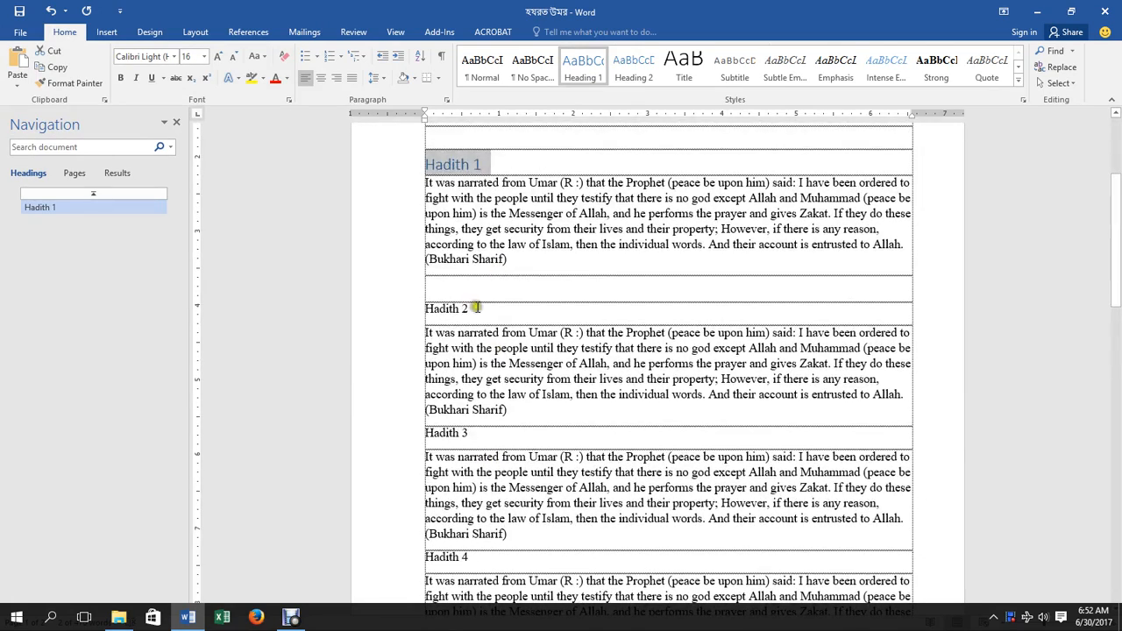
Style the Hadith 2 and Hadith 3 labels as Heading 2.
left_click_drag(470, 310, 423, 310)
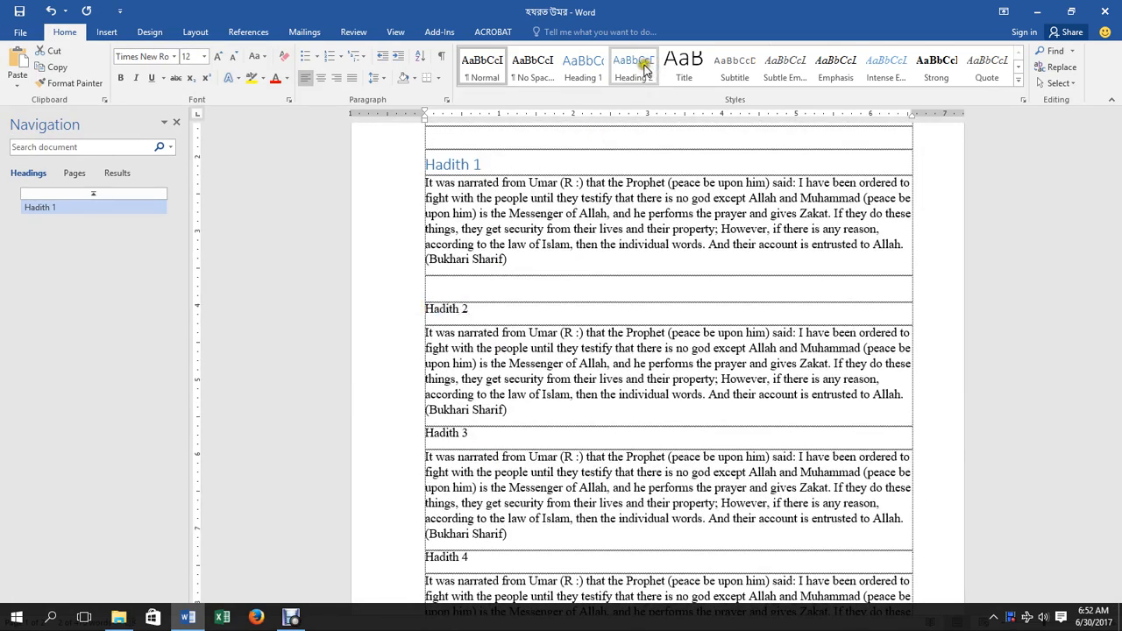
left_click(649, 70)
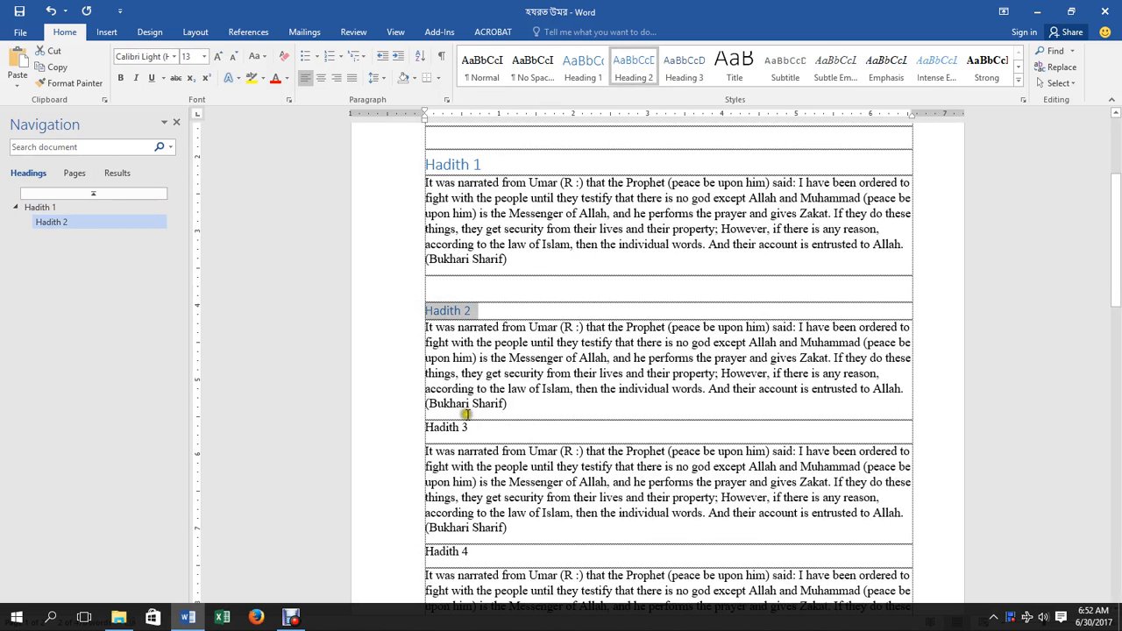
left_click_drag(470, 427, 419, 425)
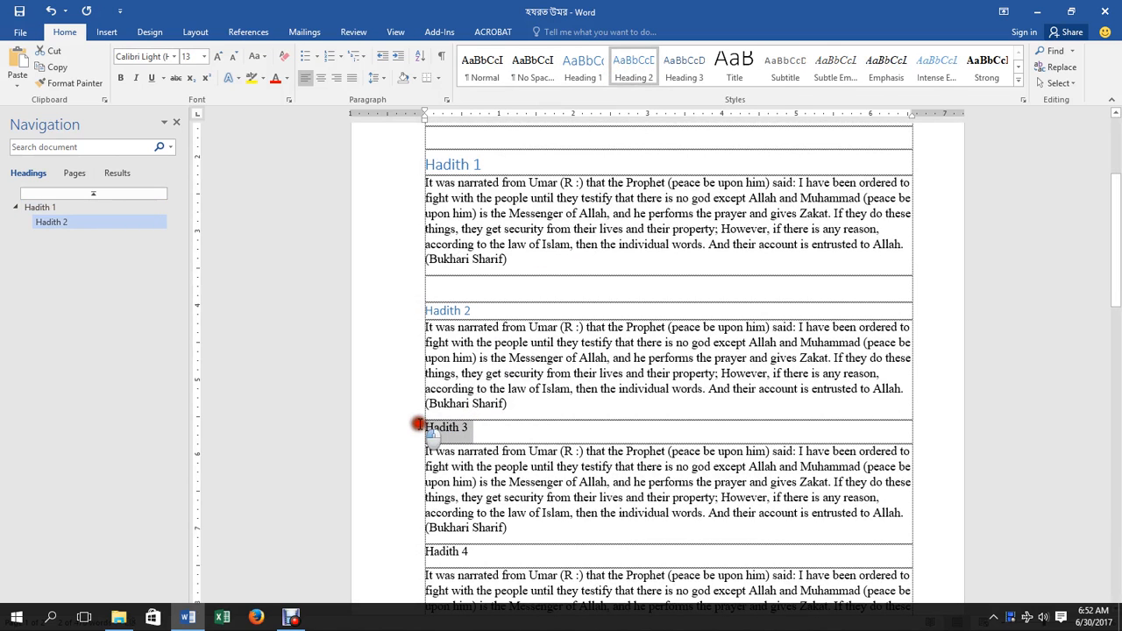
left_click(633, 68)
scroll(530, 326, "down", 8)
scroll(530, 326, "up", 4)
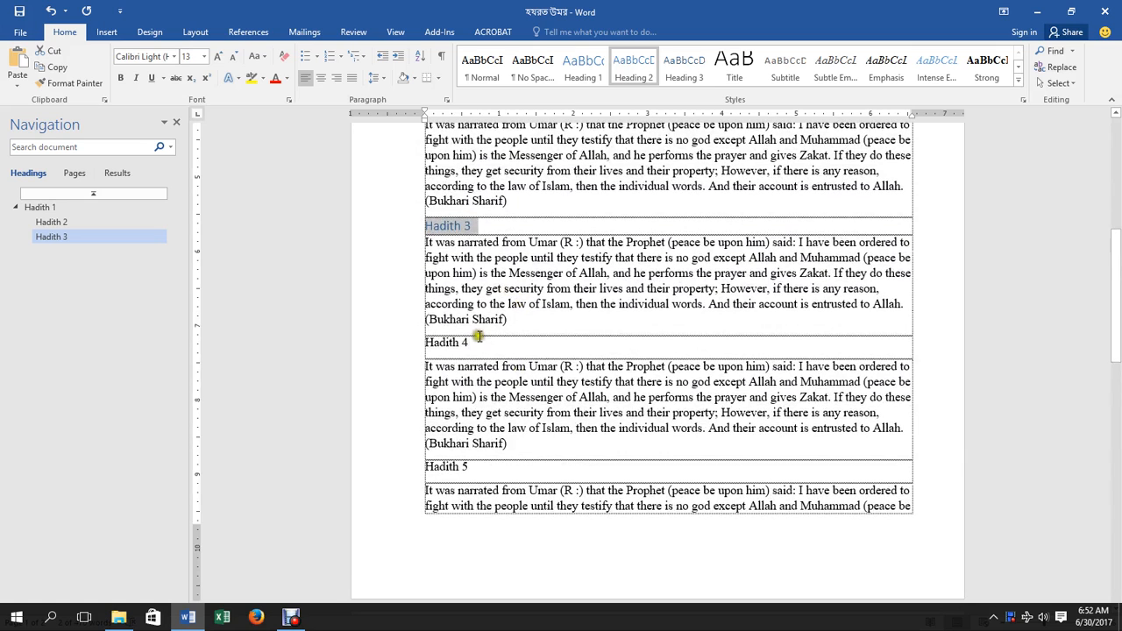
Style Hadith 4 and Hadith 5 as Heading 2, then close the Navigation pane.
left_click_drag(479, 335, 419, 336)
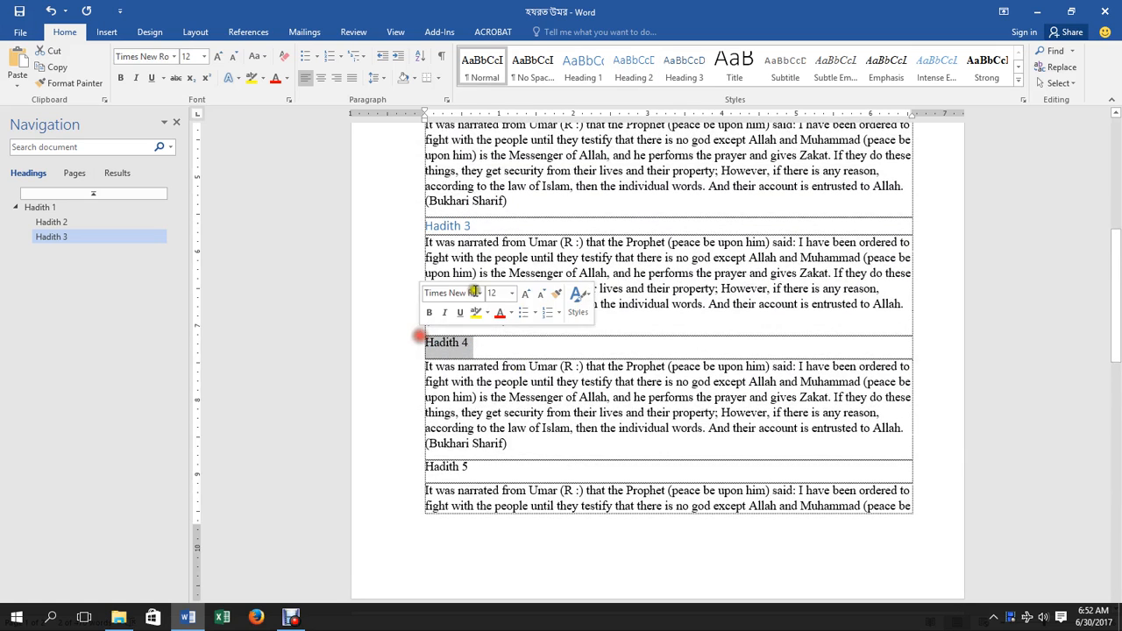
left_click(633, 68)
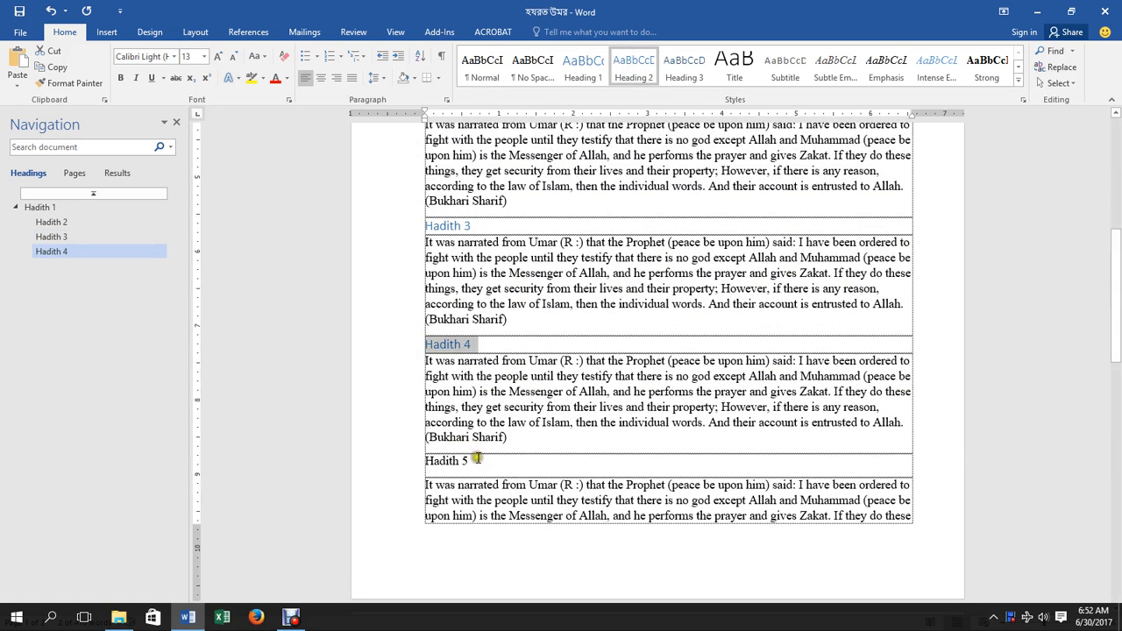
left_click_drag(477, 461, 426, 461)
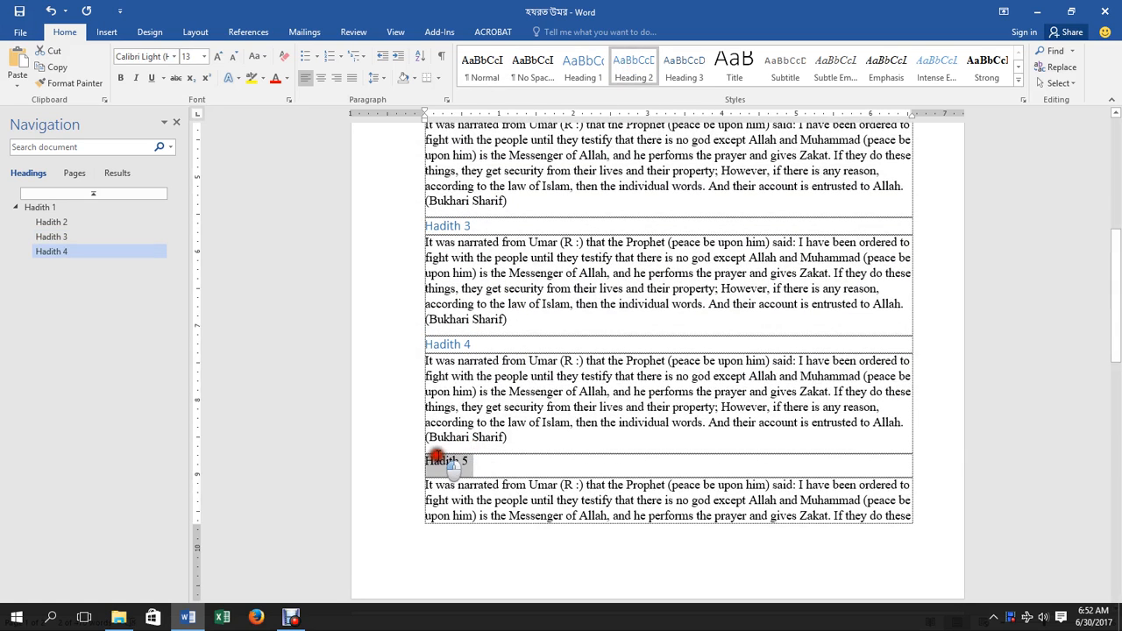
left_click(635, 66)
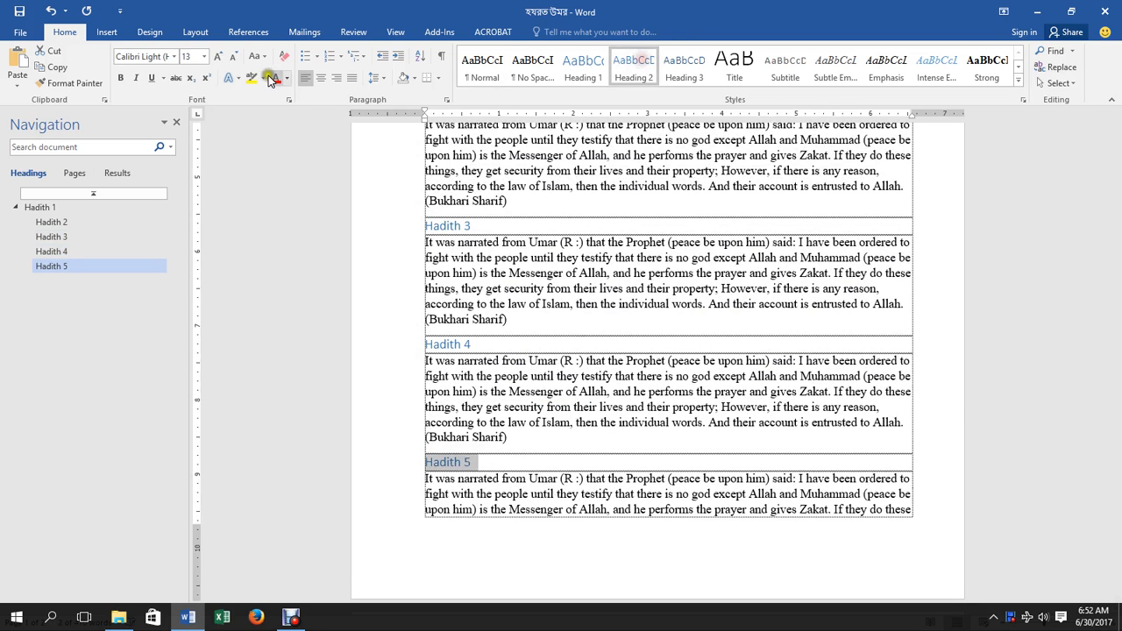
left_click(180, 127)
scroll(333, 148, "up", 10)
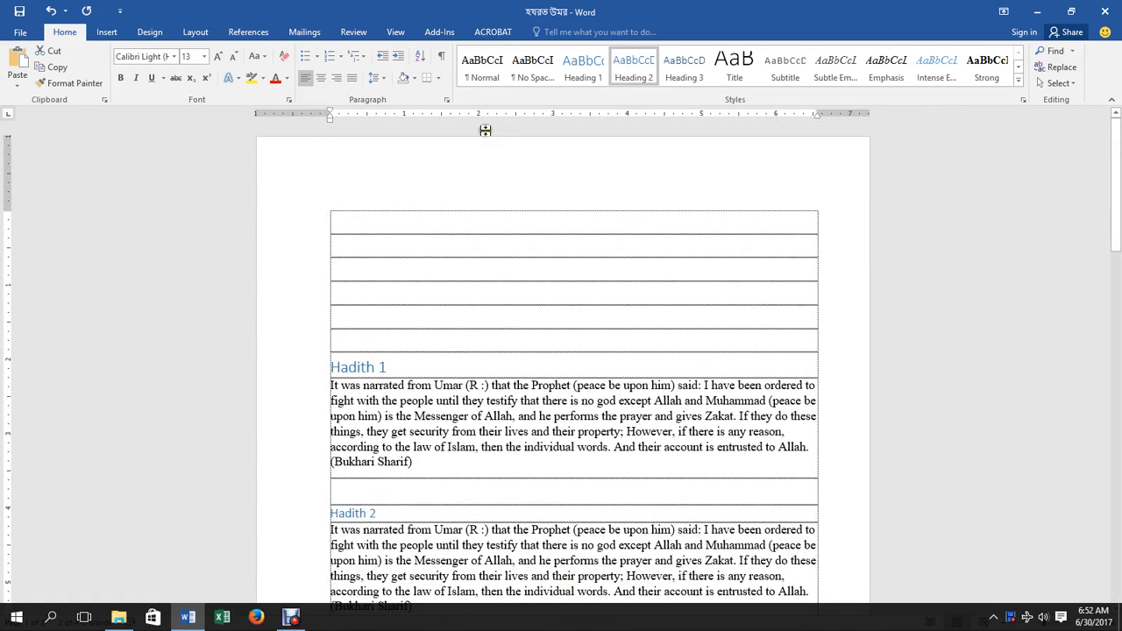
Show the References ribbon, briefly checking the Insert ribbon first.
left_click(248, 32)
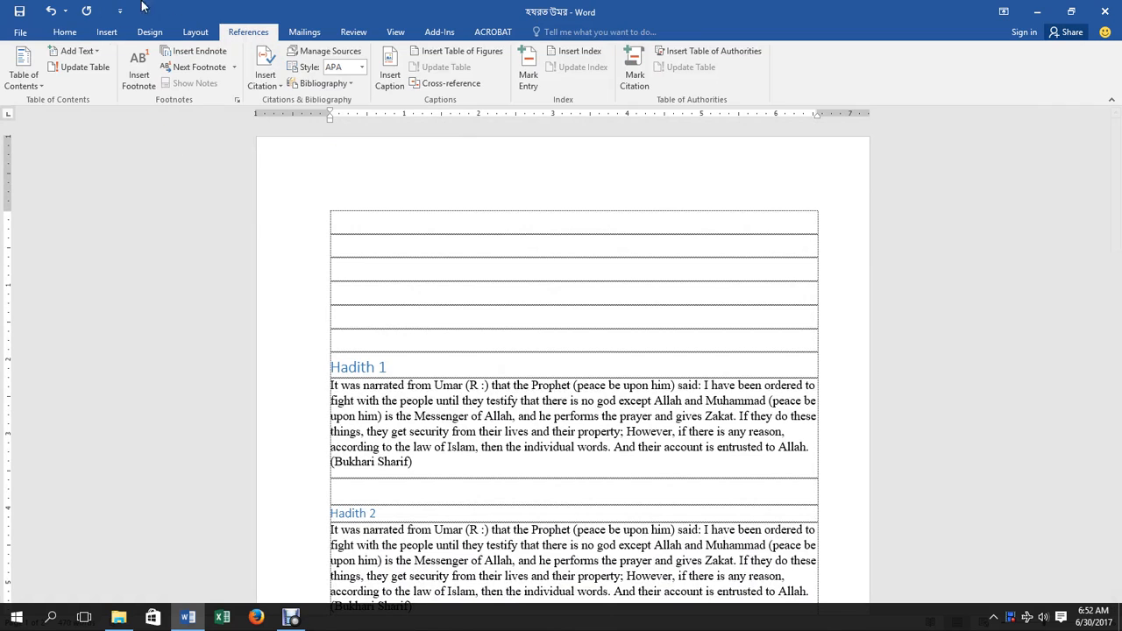
left_click(106, 32)
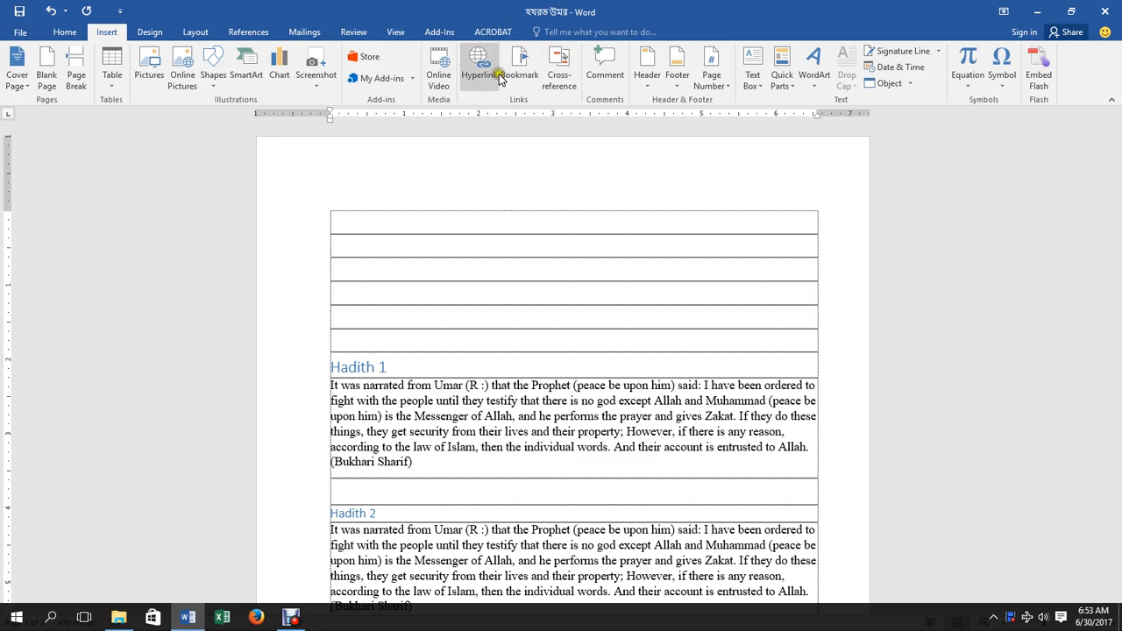
left_click(245, 32)
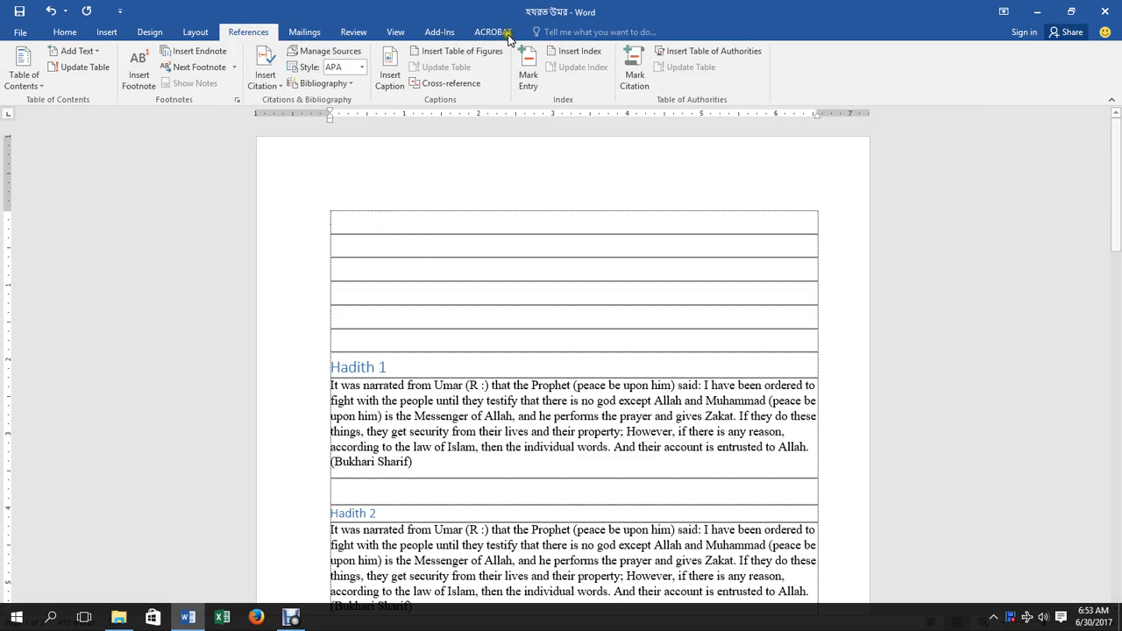
Insert an Automatic Table 1 contents listing Hadith 1–5, then follow the Hadith 2 entry.
left_click(31, 86)
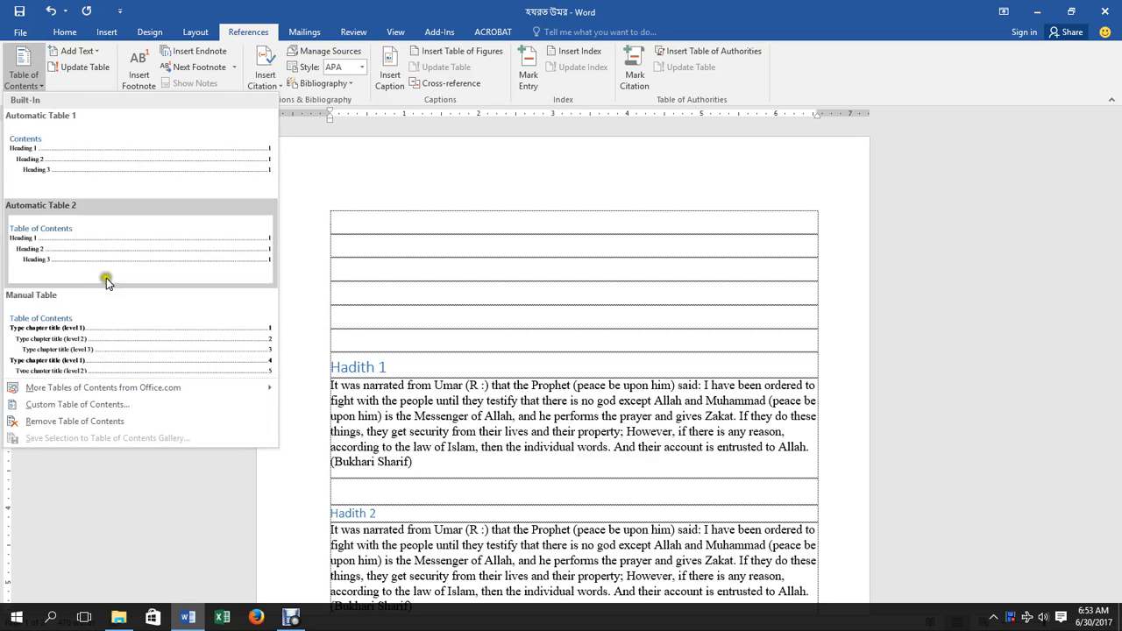
left_click(71, 153)
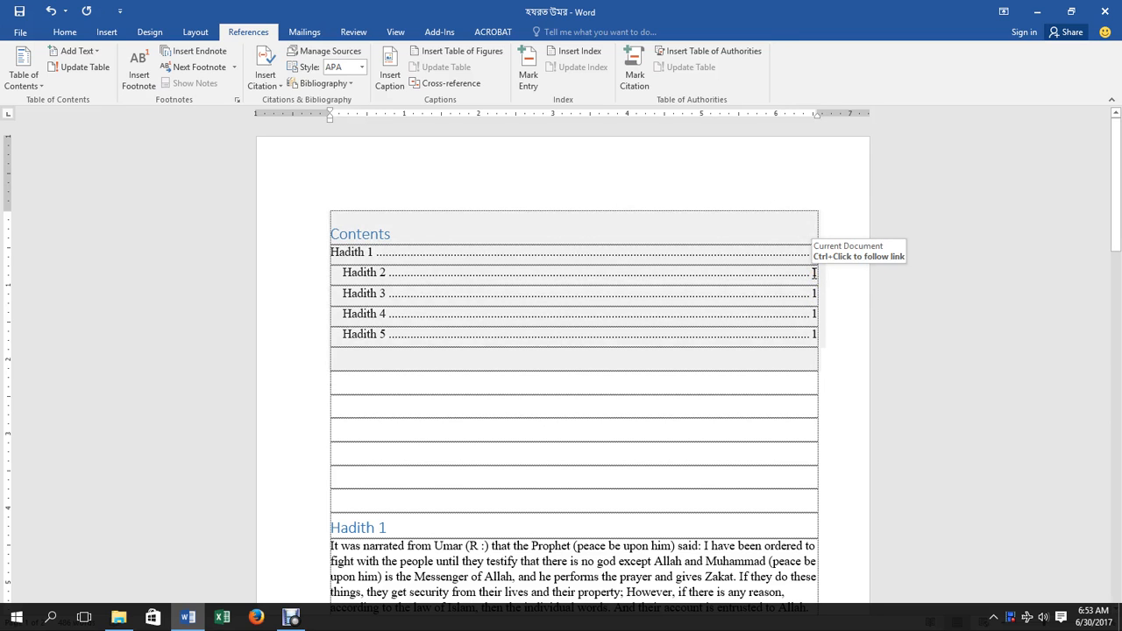
left_click(814, 272, "ctrl")
key("alt+Left")
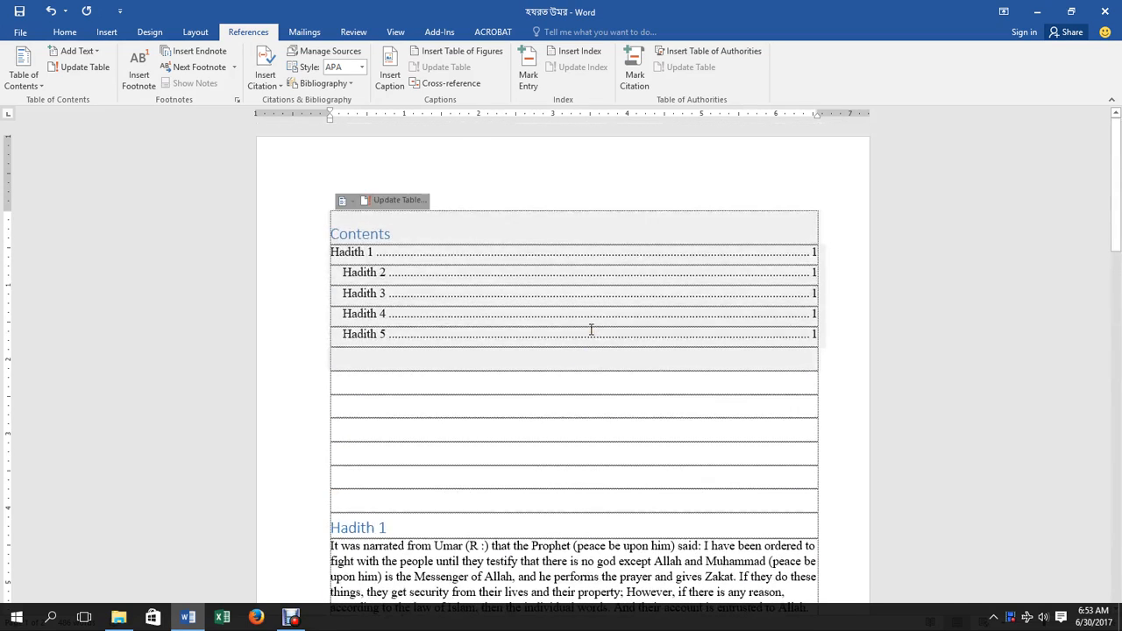
scroll(583, 381, "down", 20)
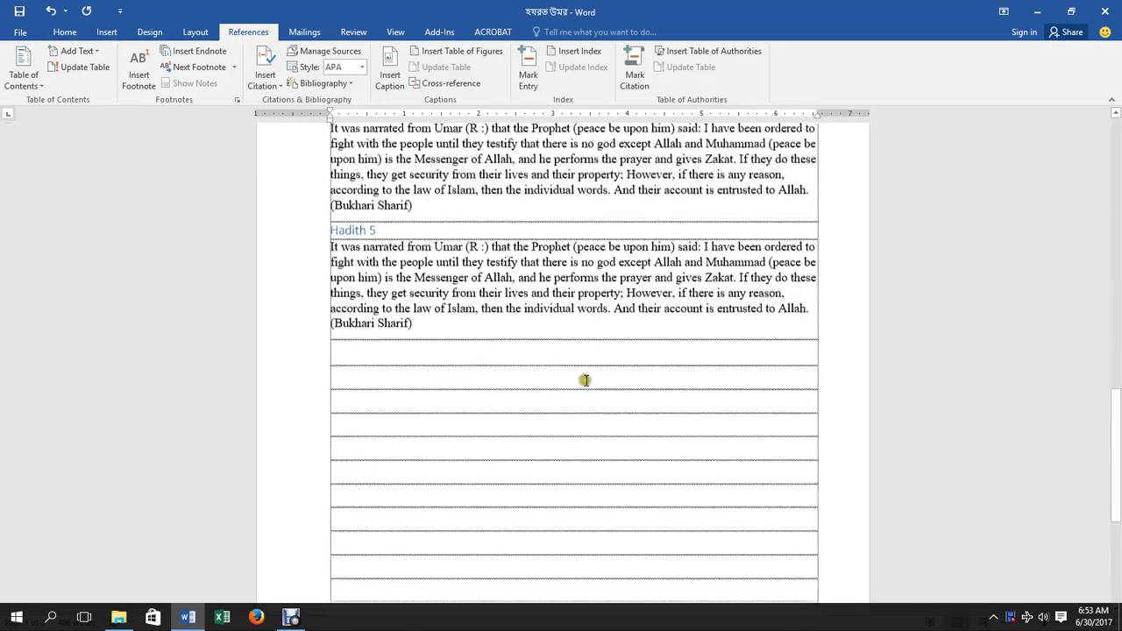
scroll(508, 385, "up", 10)
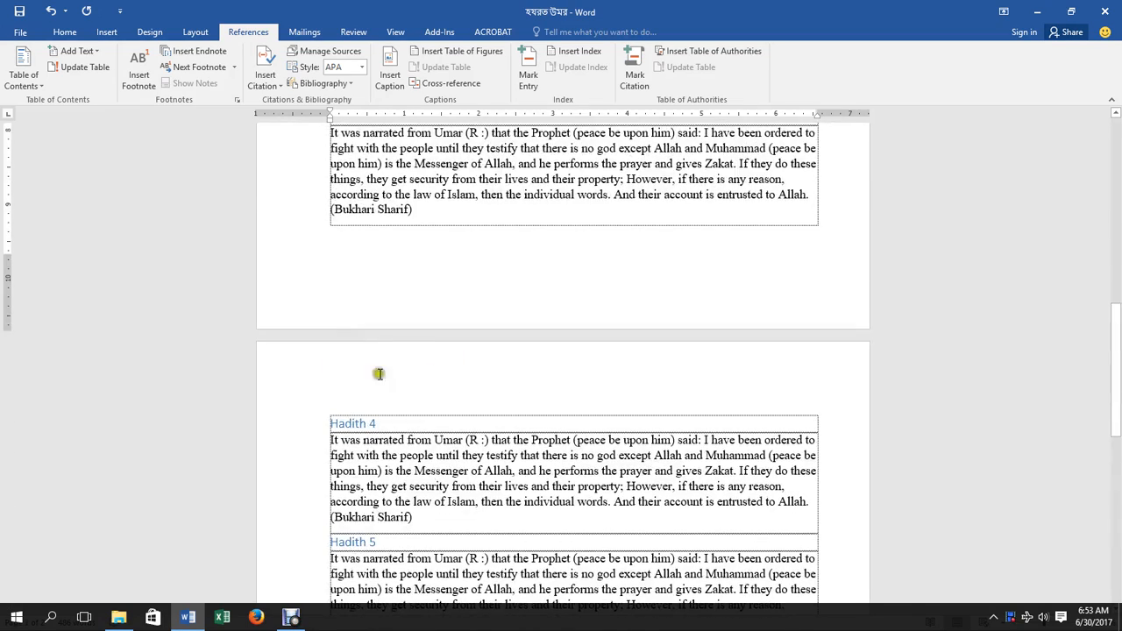
scroll(379, 374, "down", 4)
left_click(326, 338)
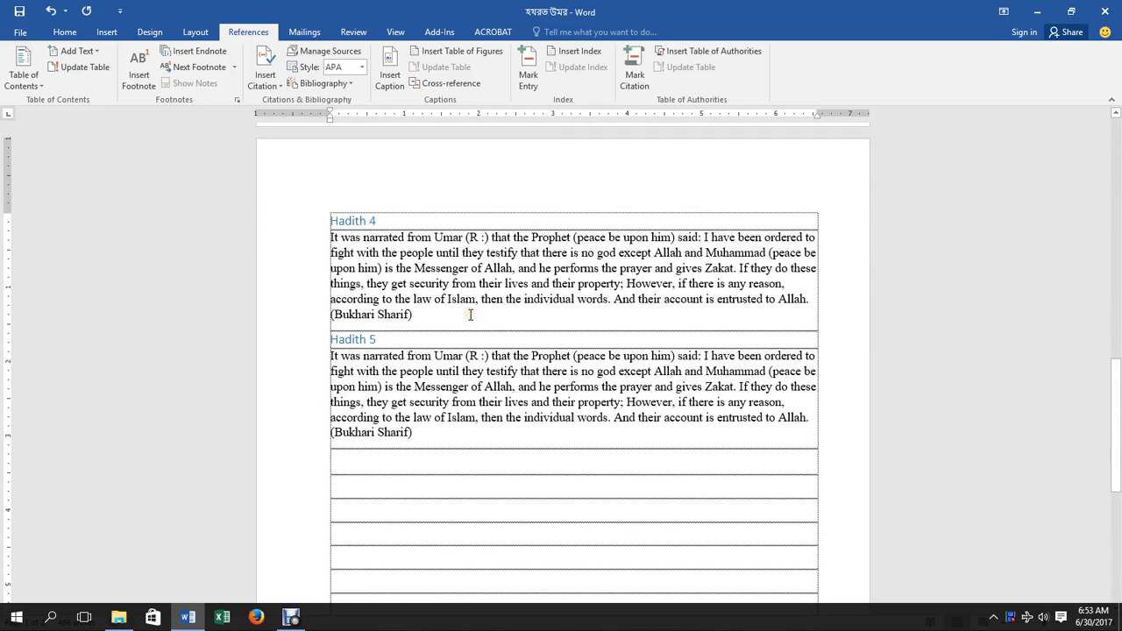
scroll(470, 315, "up", 10)
left_click(539, 247)
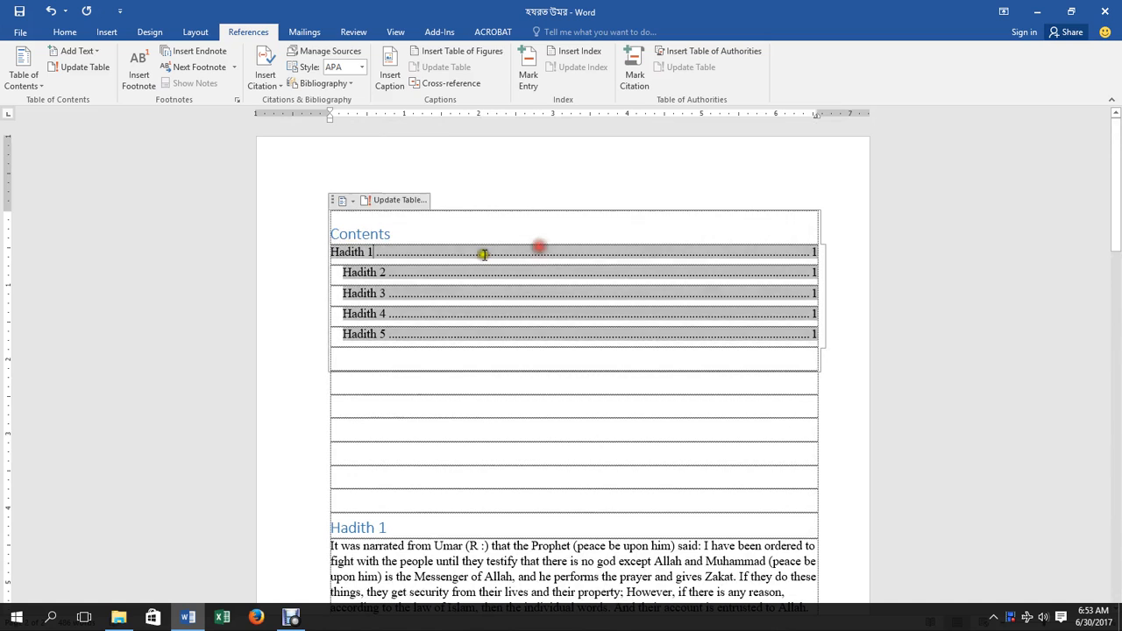
scroll(545, 331, "down", 15)
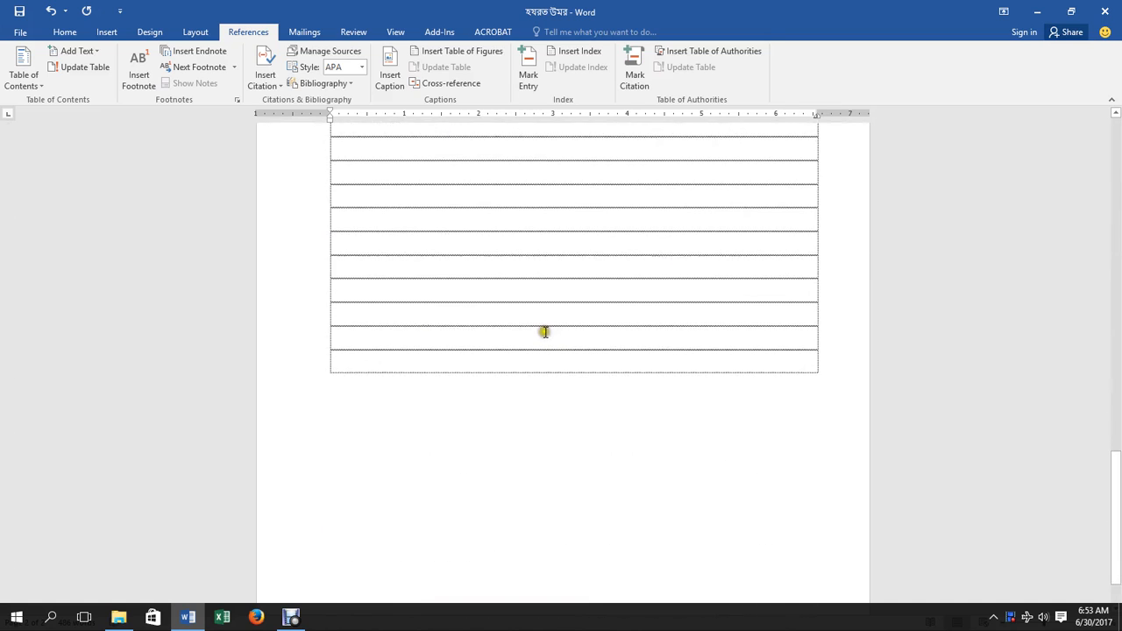
scroll(544, 333, "down", 1)
scroll(495, 339, "up", 10)
scroll(494, 339, "down", 7)
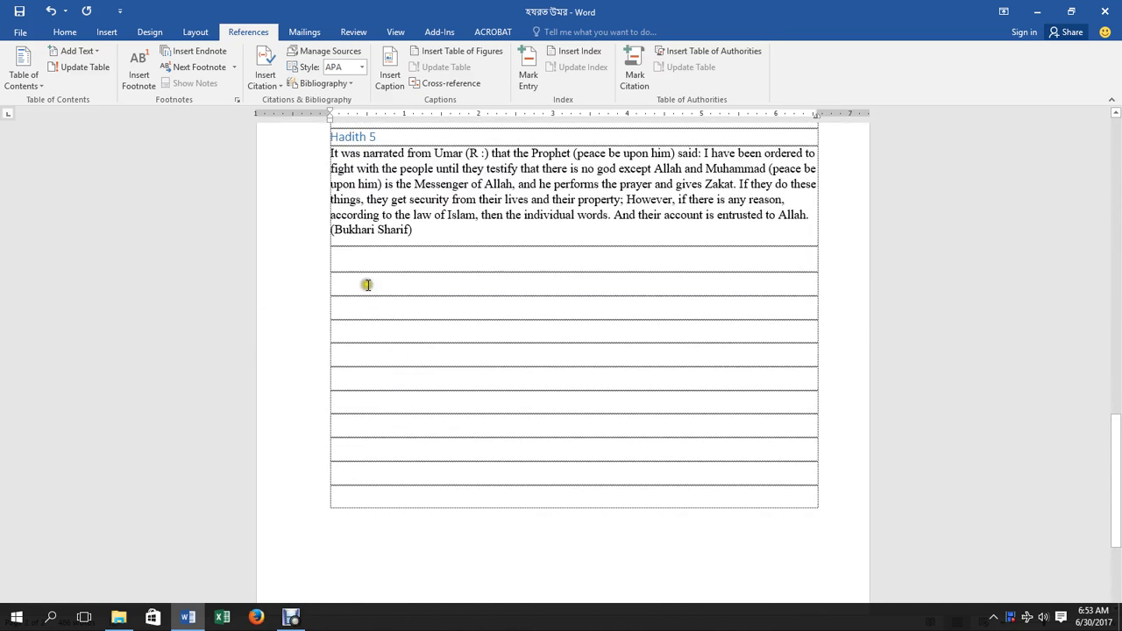
left_click(328, 130)
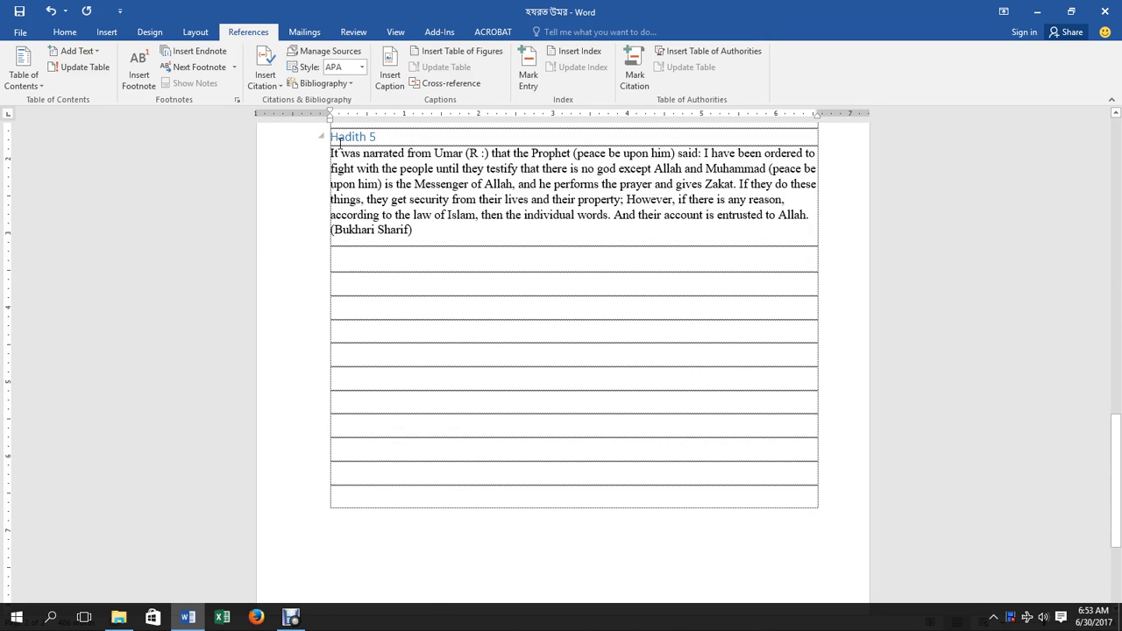
scroll(340, 143, "up", 13)
scroll(340, 143, "down", 1)
scroll(342, 143, "up", 15)
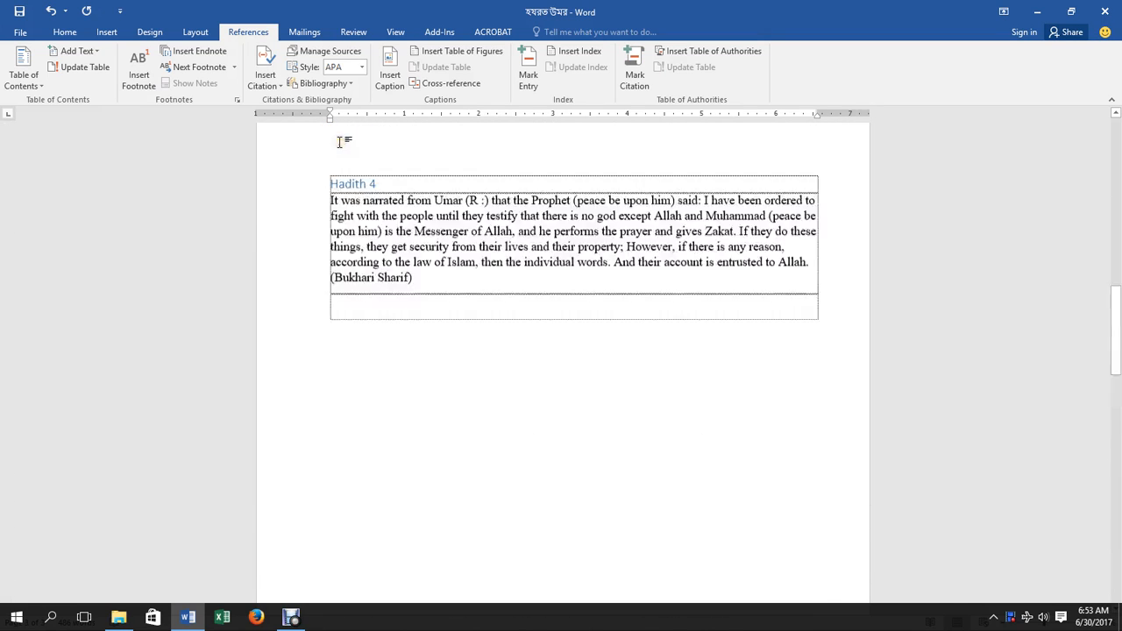
scroll(377, 196, "up", 10)
left_click(491, 256)
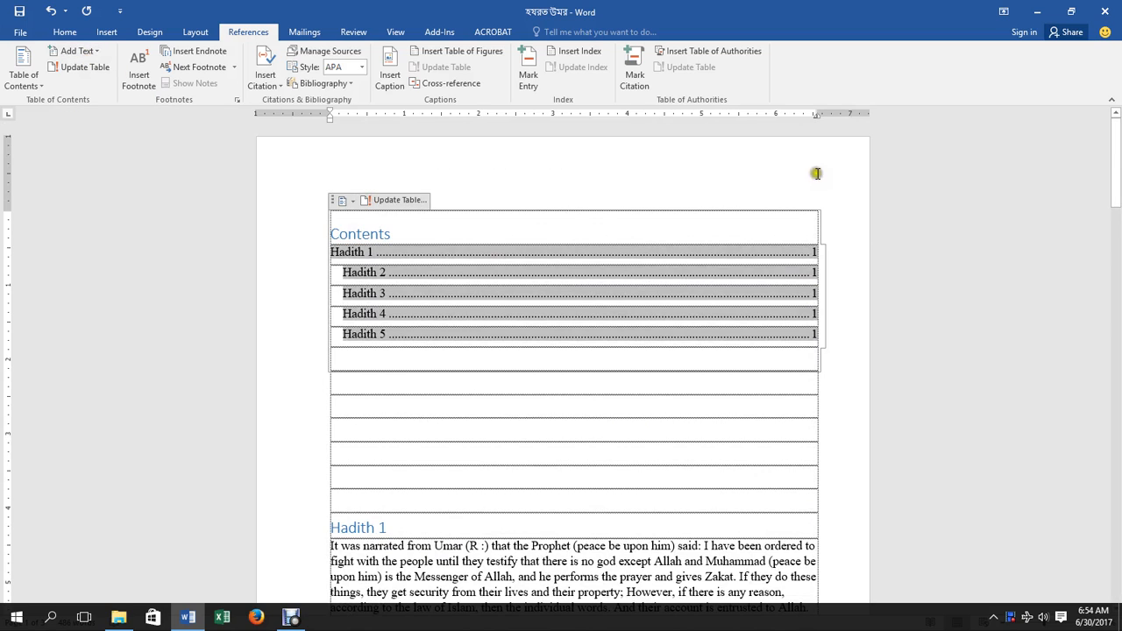
Update the entire table of contents so Hadith 4 and 5 list pages 2 and 3.
left_click(401, 200)
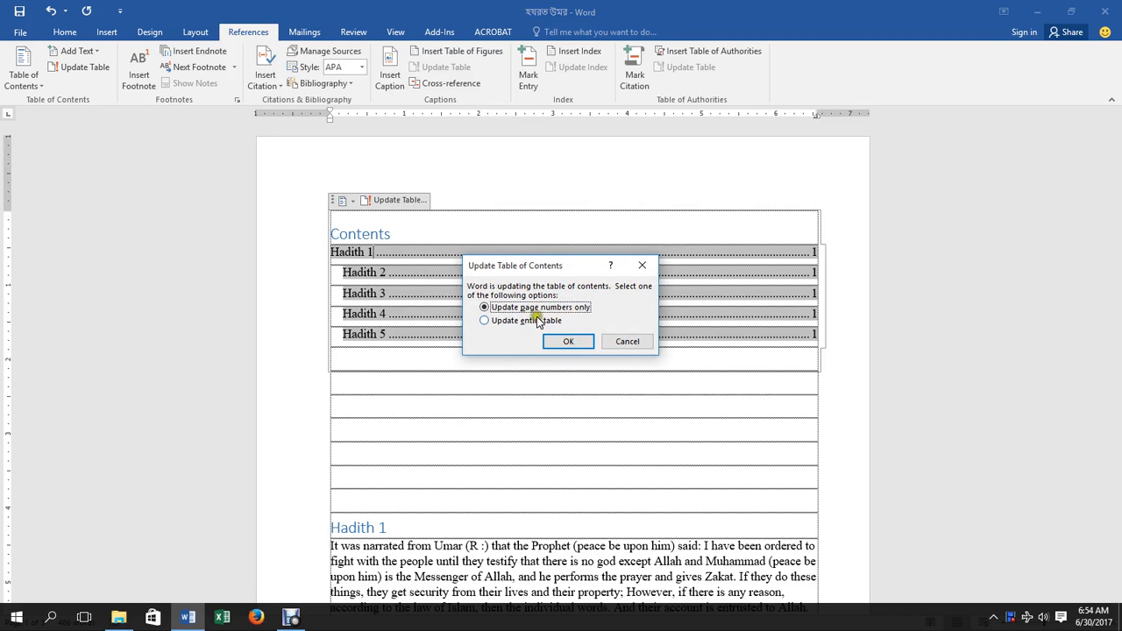
left_click(500, 322)
left_click(567, 342)
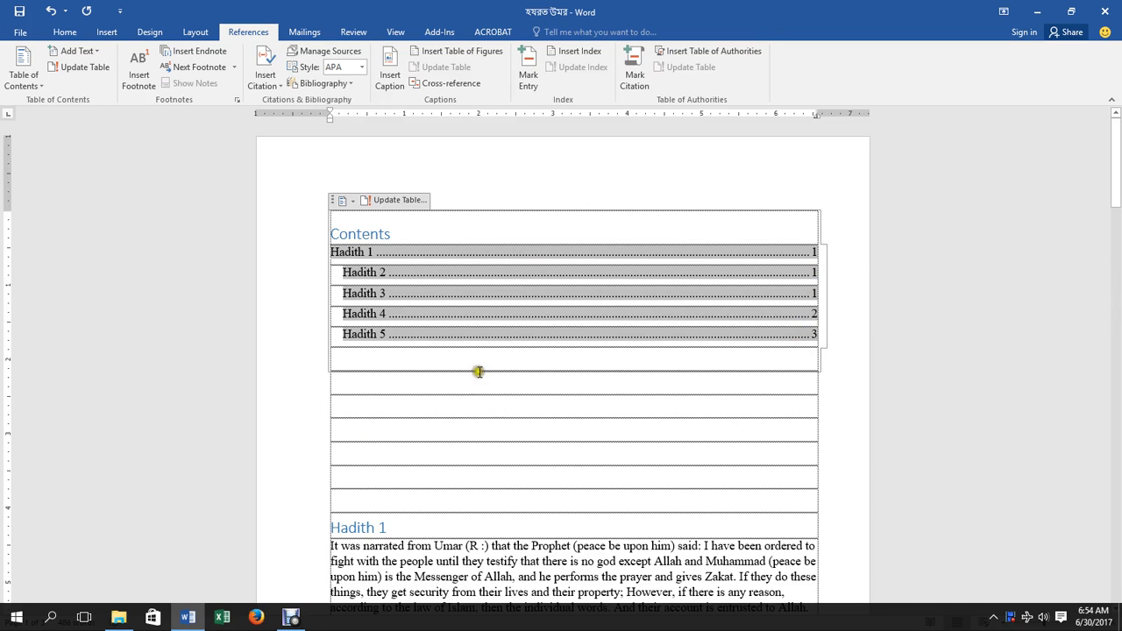
Copy the Hadith 4 heading and narration and paste it below the Contents table.
scroll(462, 412, "down", 15)
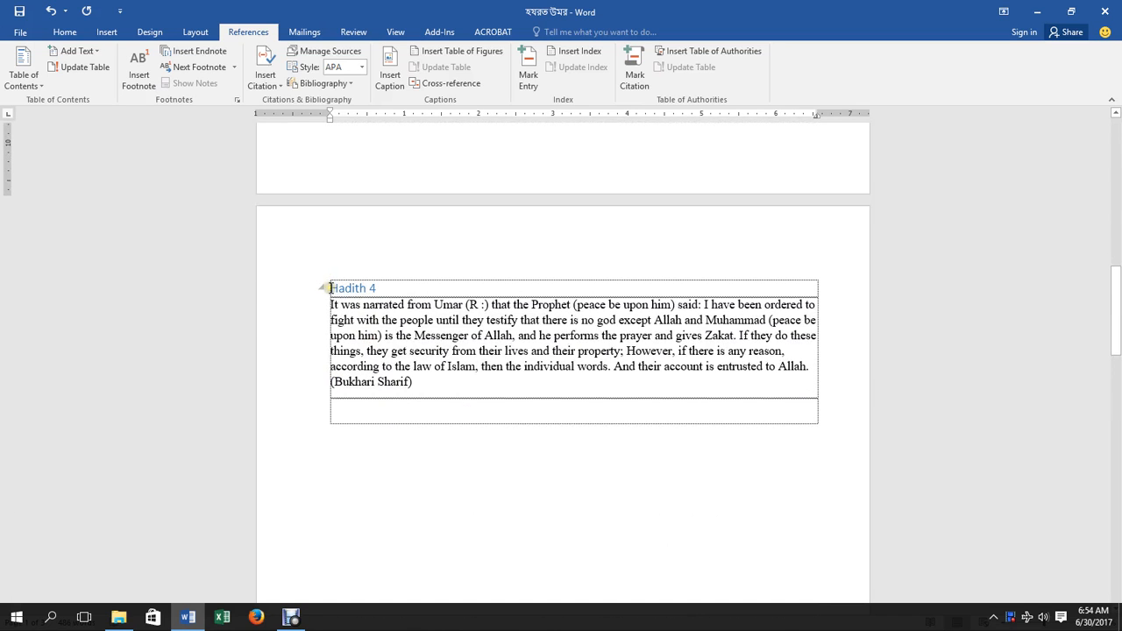
left_click_drag(330, 288, 448, 391)
key("ctrl+c")
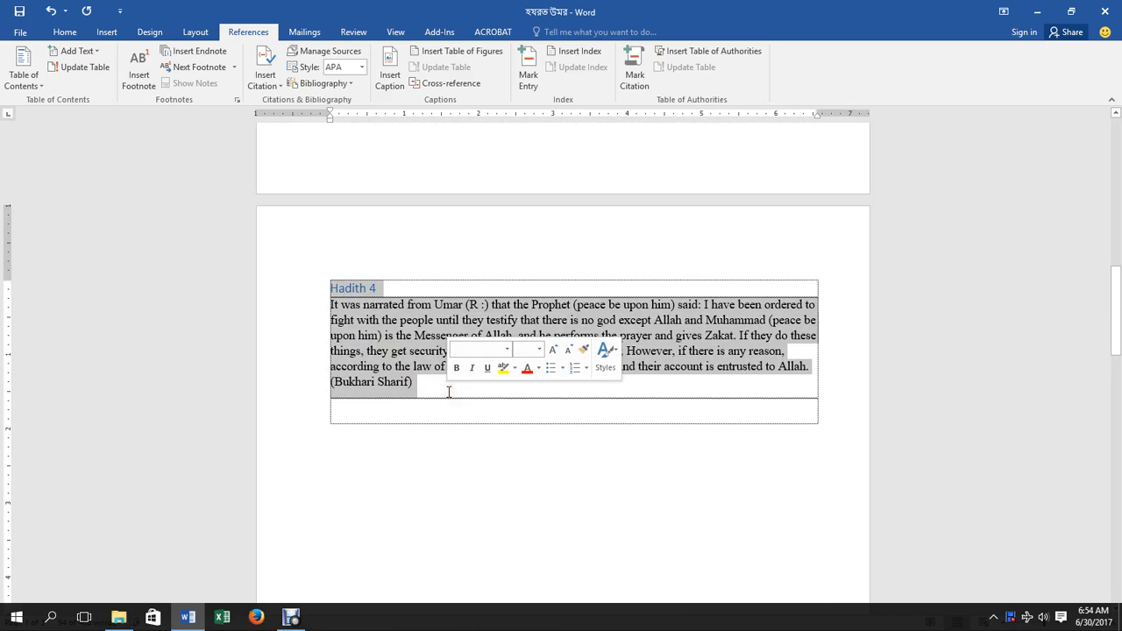
scroll(448, 391, "down", 10)
scroll(447, 389, "up", 15)
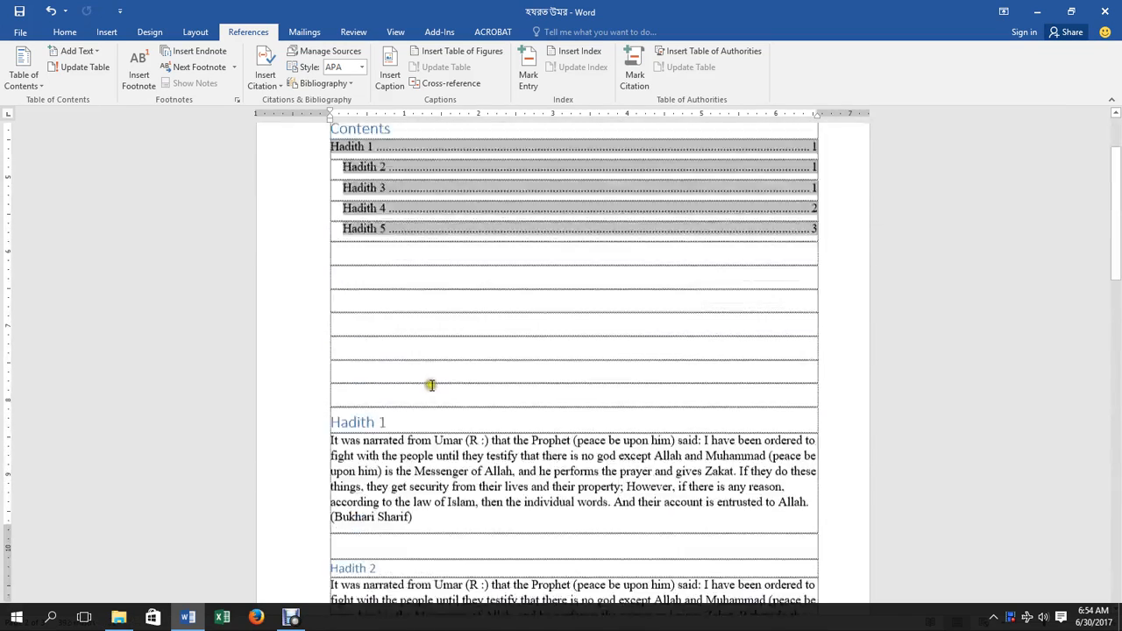
scroll(430, 384, "down", 6)
scroll(388, 296, "up", 9)
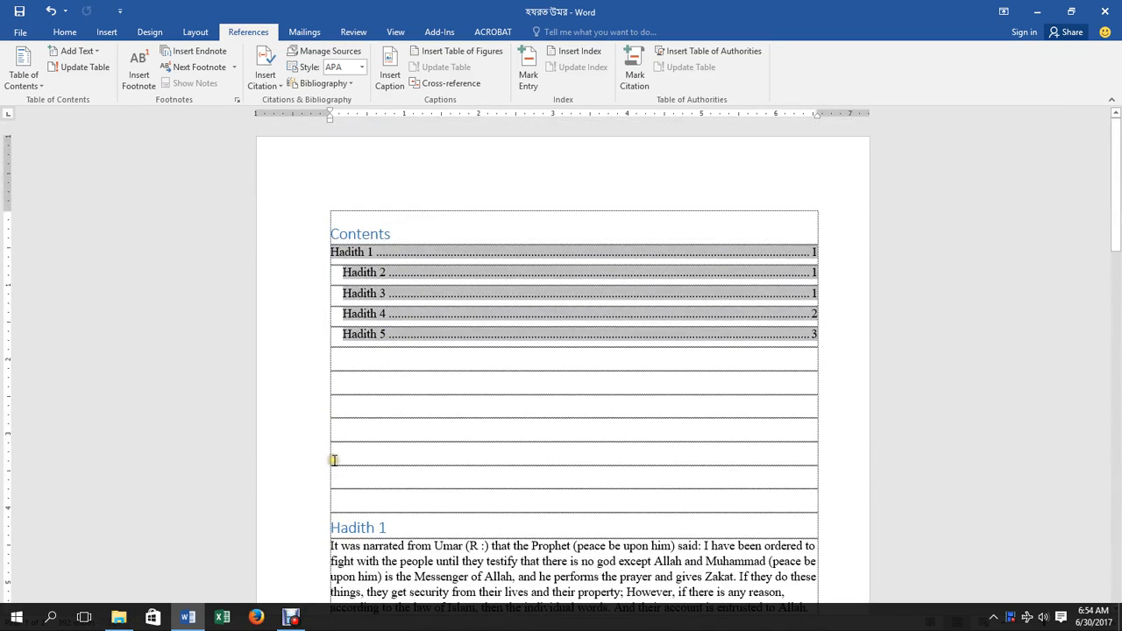
left_click(340, 430)
key("ctrl+v")
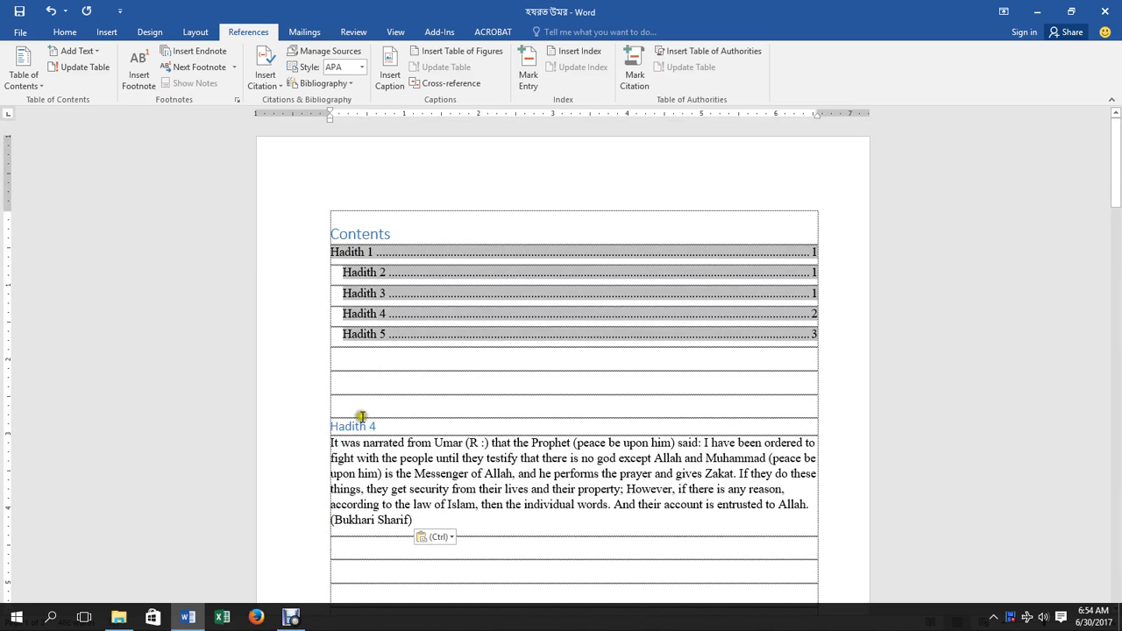
left_click(481, 283)
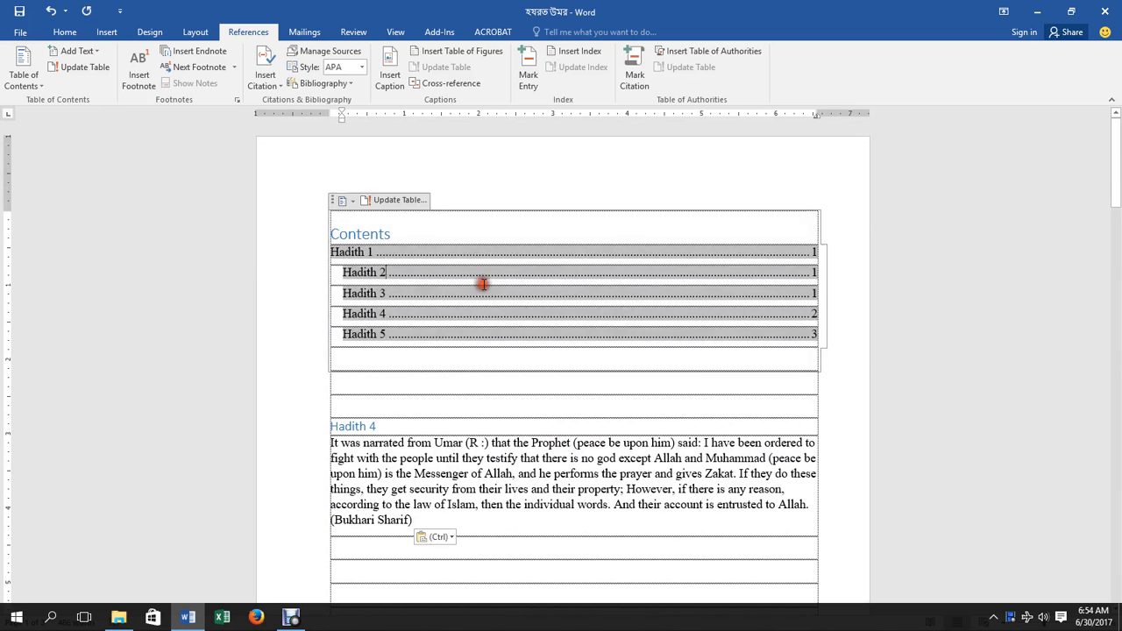
Update the entire table so the pasted Hadith 4 is listed first, spanning pages 1–3.
left_click(393, 200)
left_click(545, 321)
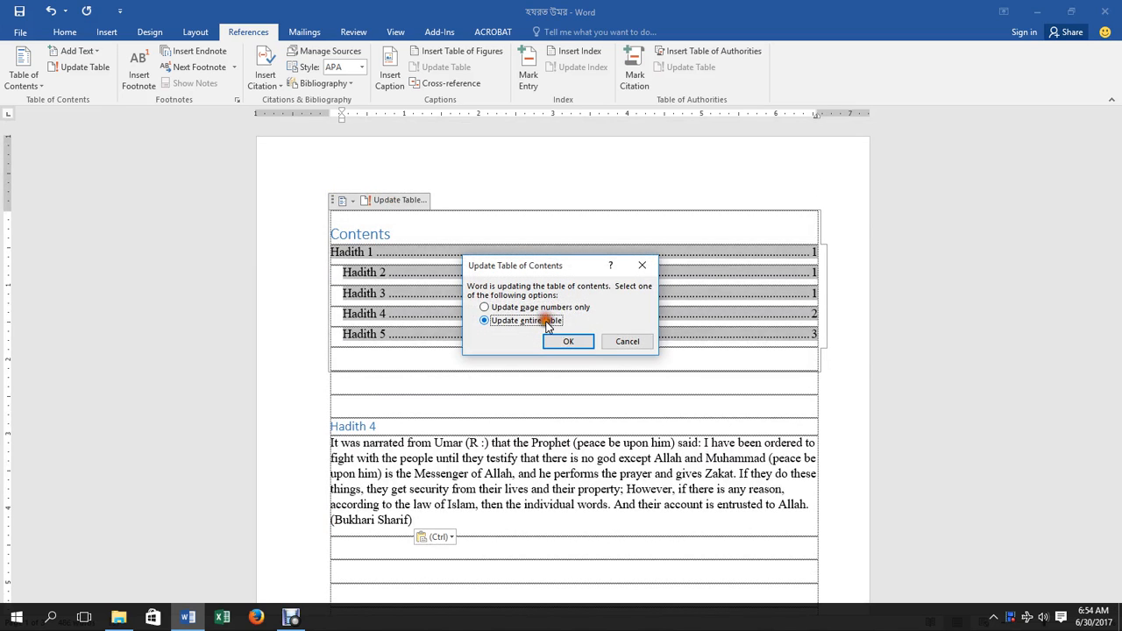
left_click(562, 342)
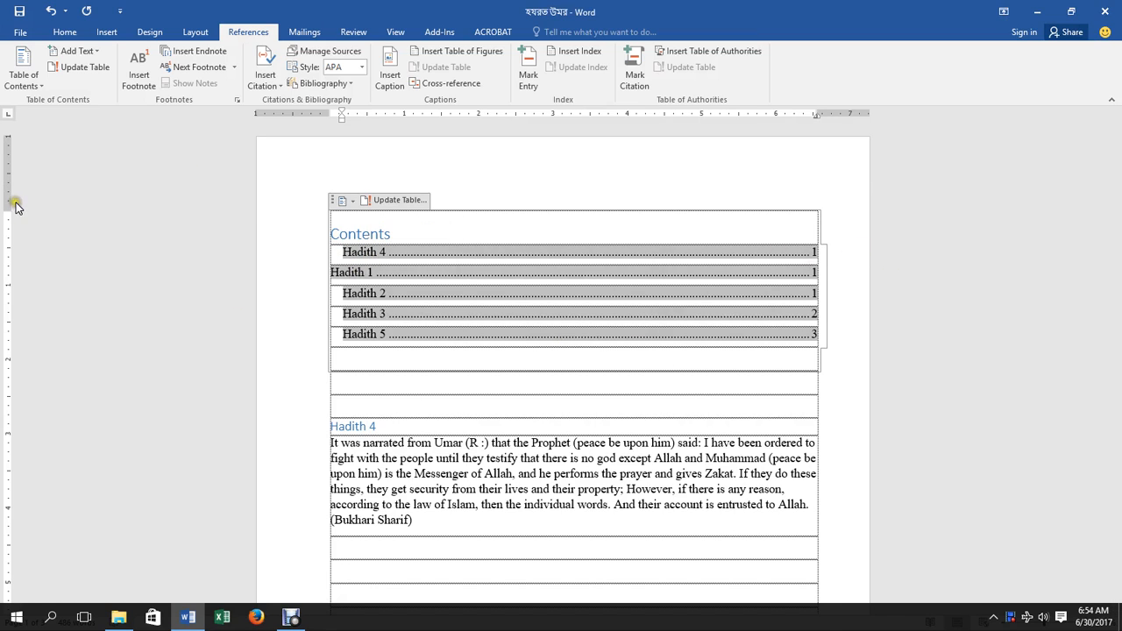
Insert footnote 1 reading 'I am a teacher.' on the Hadith 2 page.
left_click(139, 81)
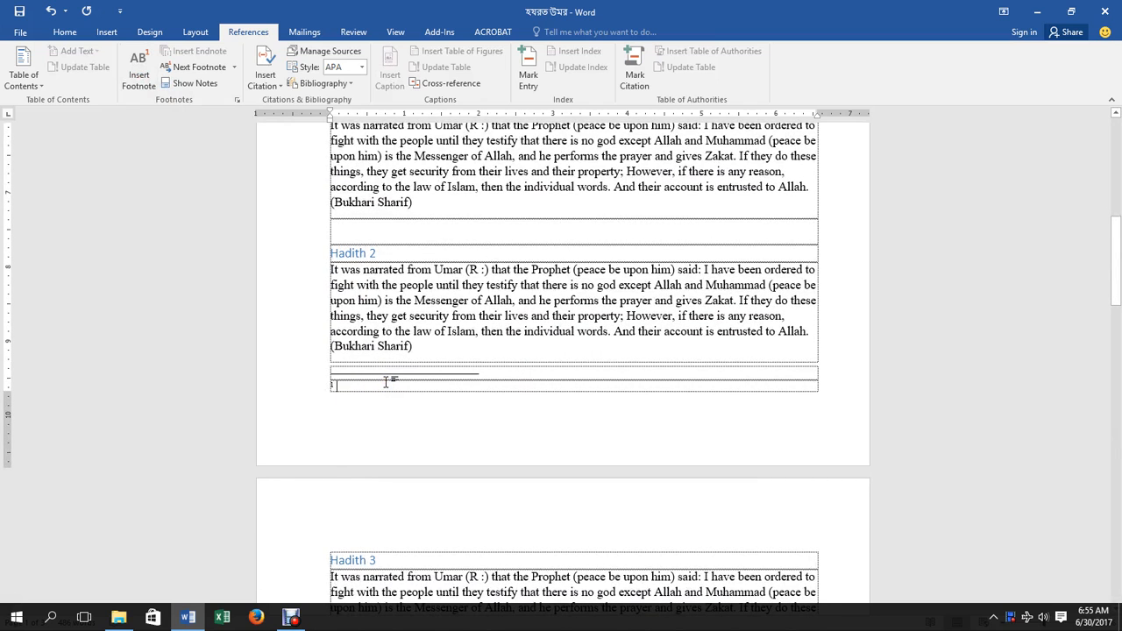
scroll(402, 379, "down", 12)
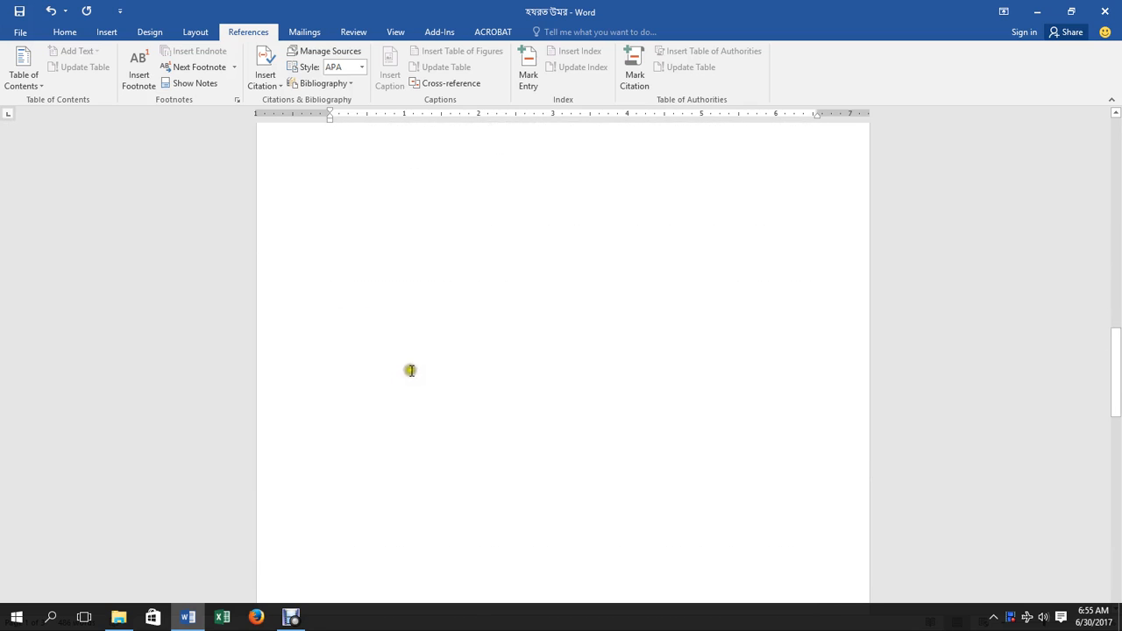
scroll(417, 346, "up", 6)
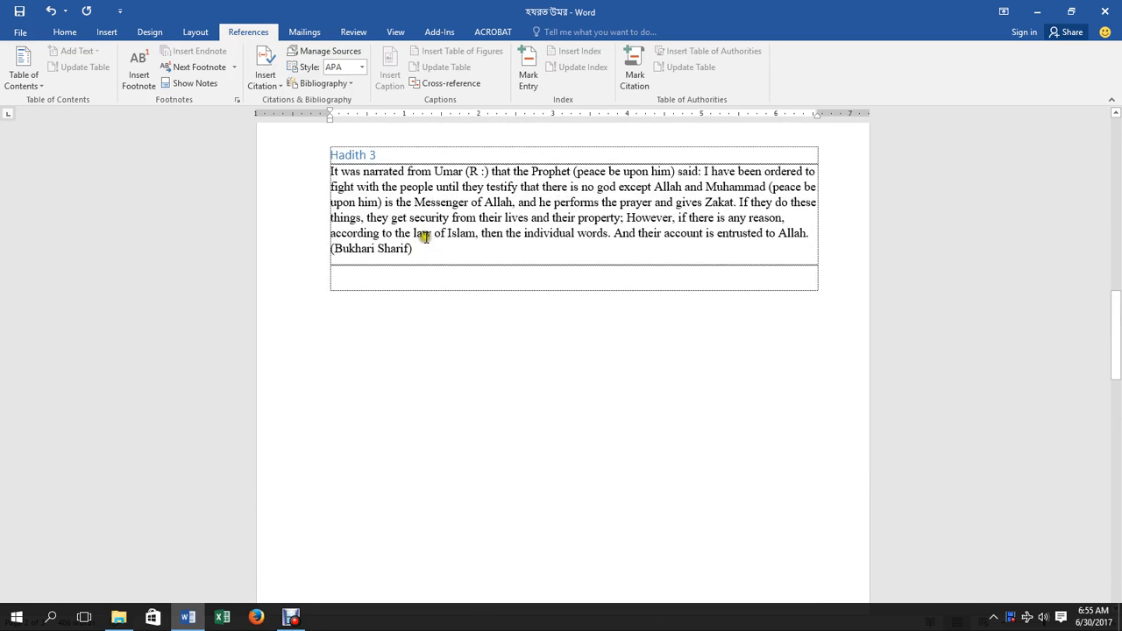
left_click(153, 89)
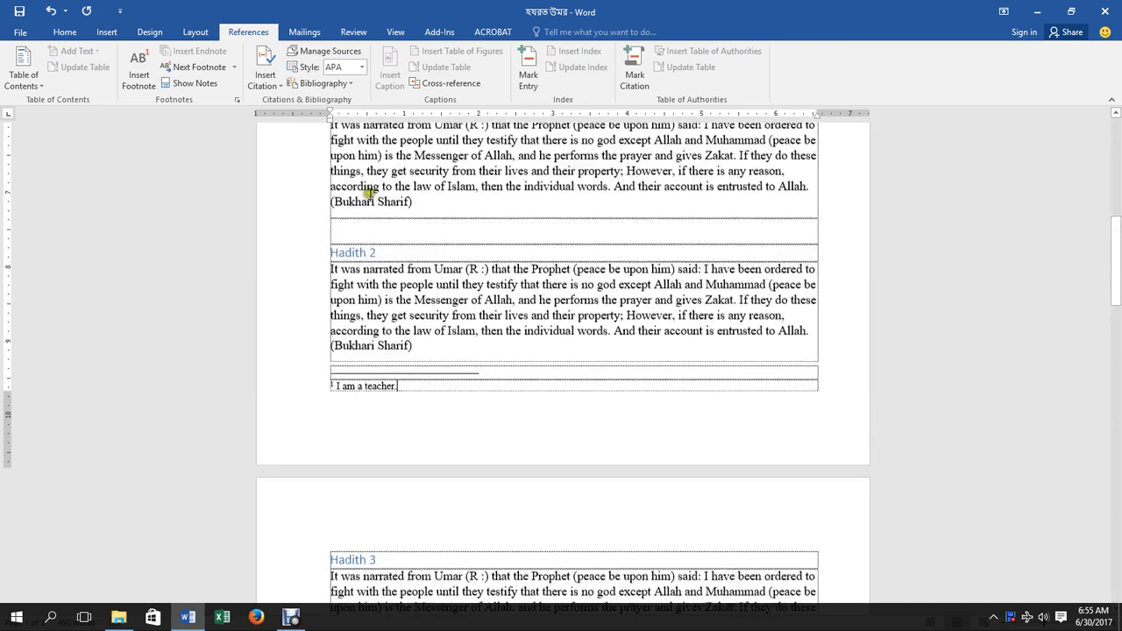
scroll(363, 188, "up", 4)
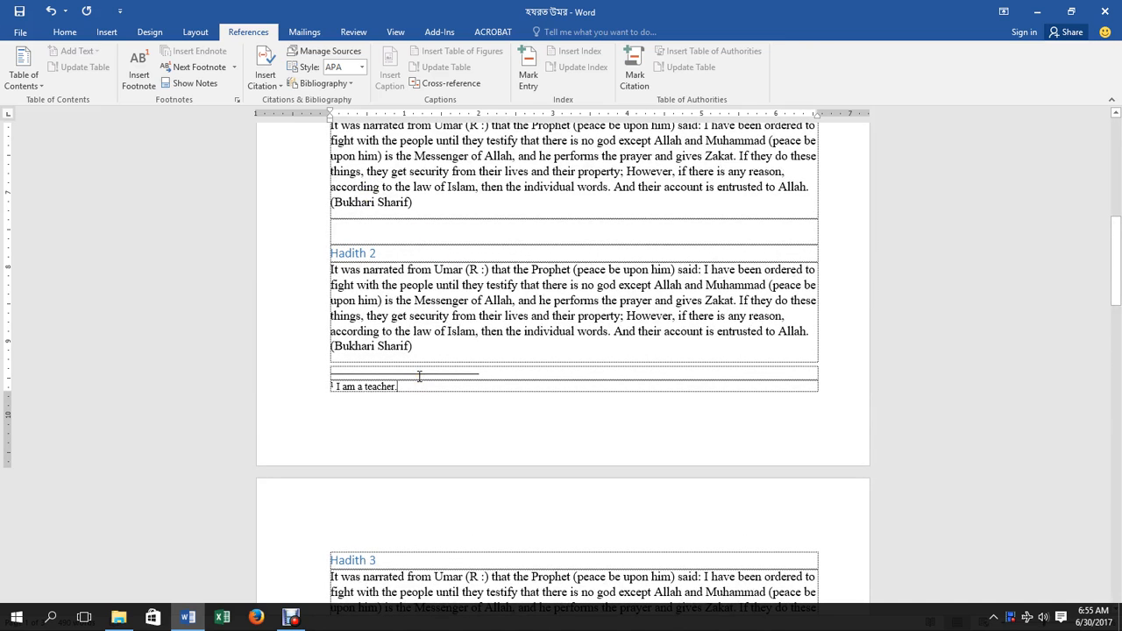
Select and delete the contents entries, keeping only the Contents heading.
scroll(419, 375, "up", 4)
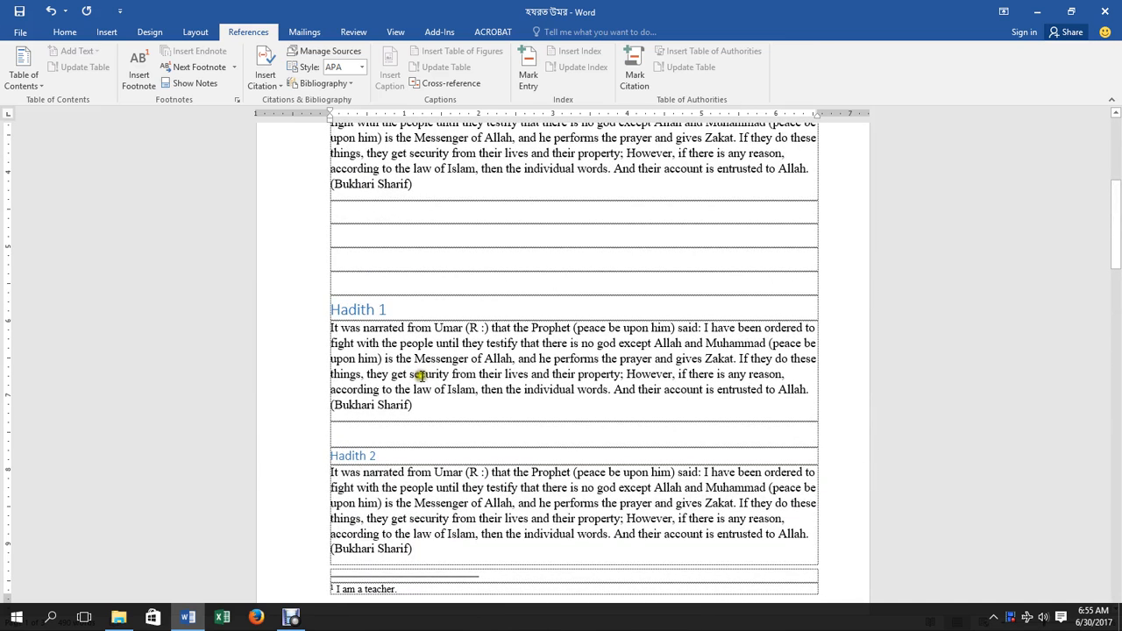
scroll(466, 401, "up", 5)
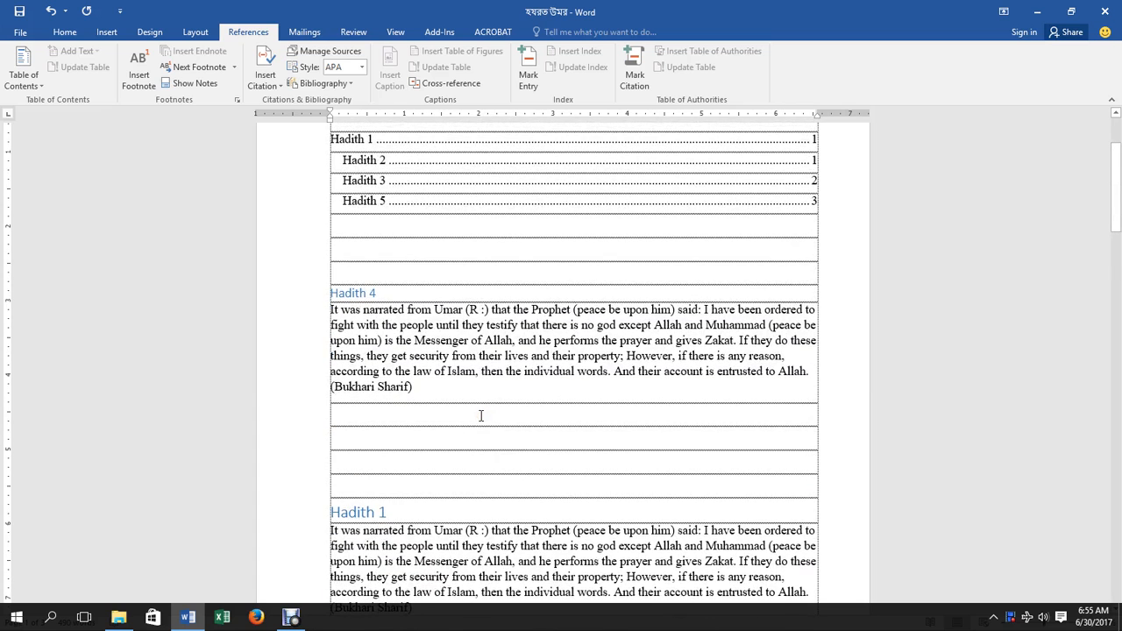
scroll(481, 415, "up", 3)
left_click(336, 269)
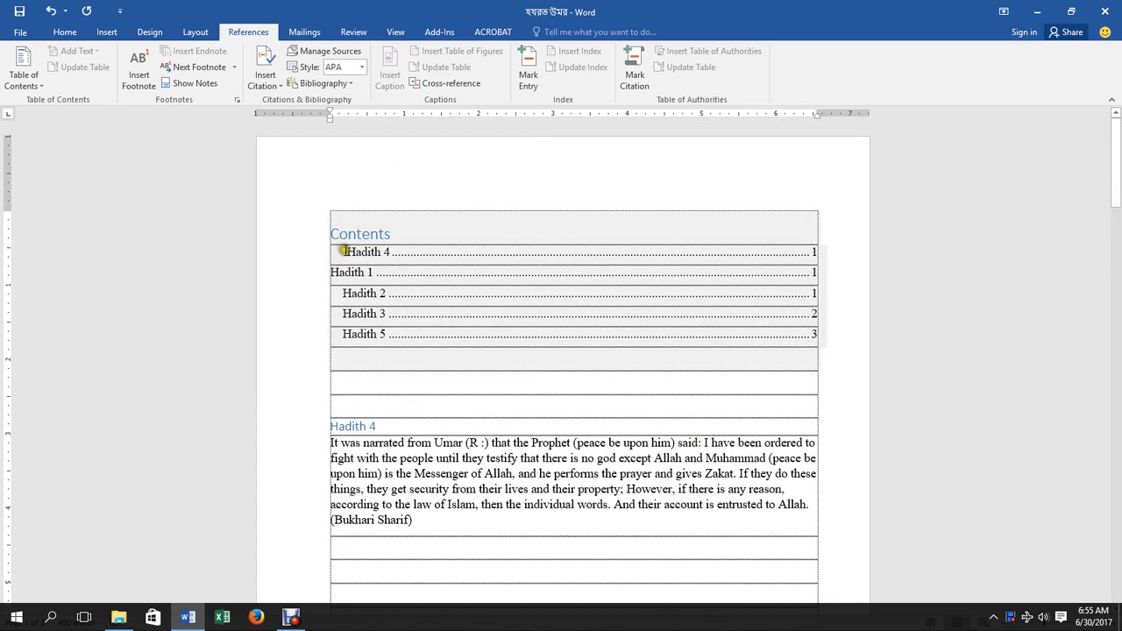
left_click(344, 252)
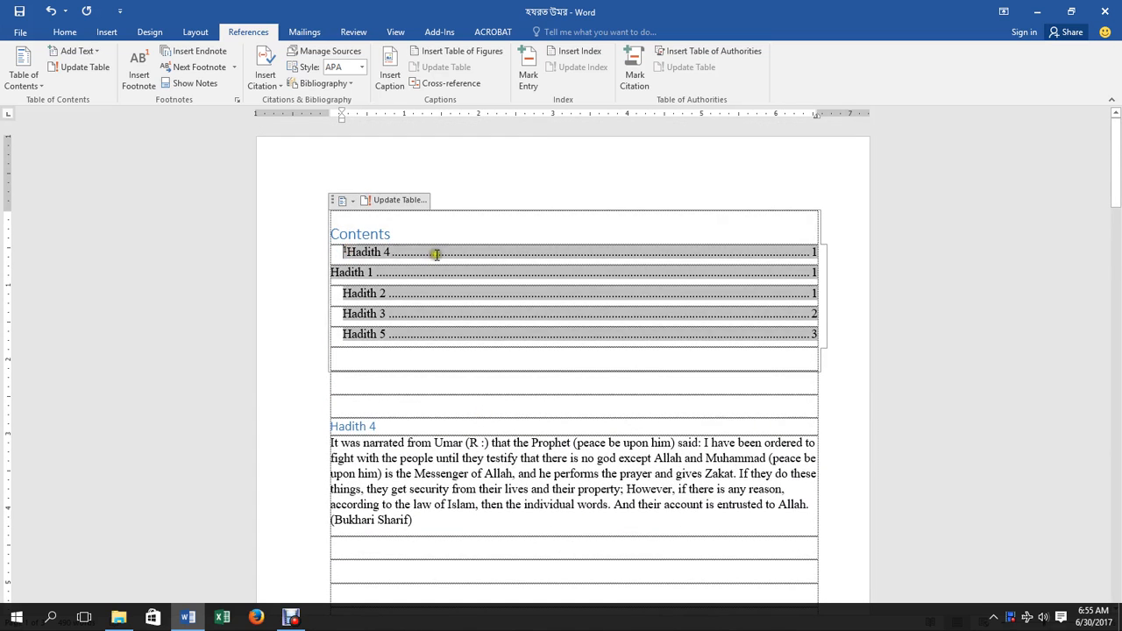
key("Delete")
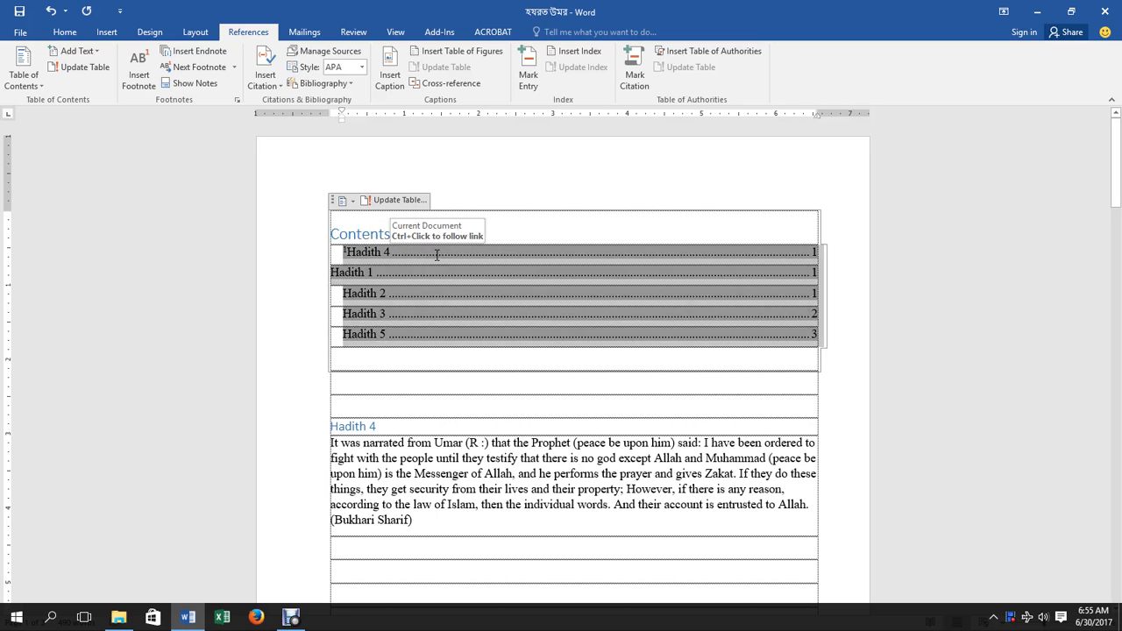
key("Delete")
scroll(456, 272, "down", 15)
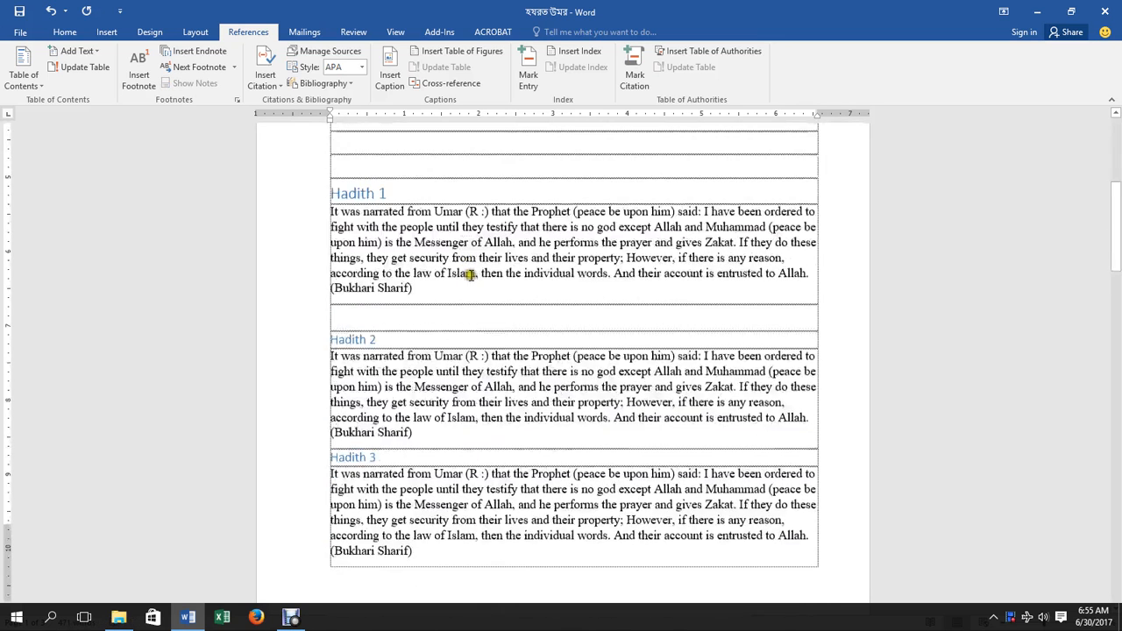
scroll(488, 310, "up", 8)
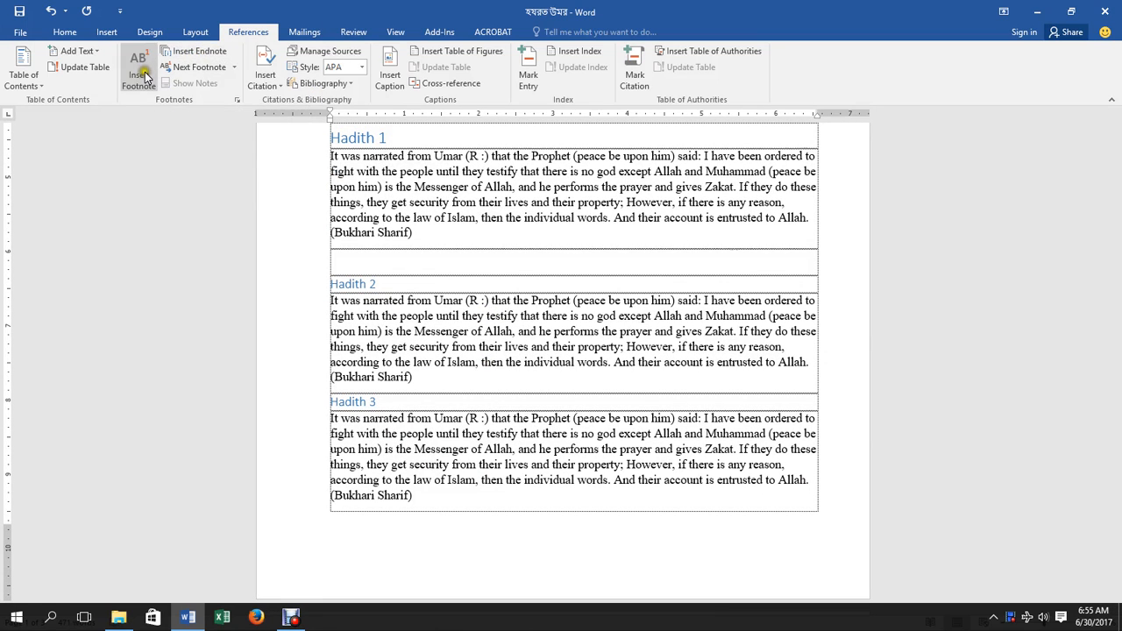
Insert an endnote and scroll to its area after the Hadith 5 narration.
left_click(193, 51)
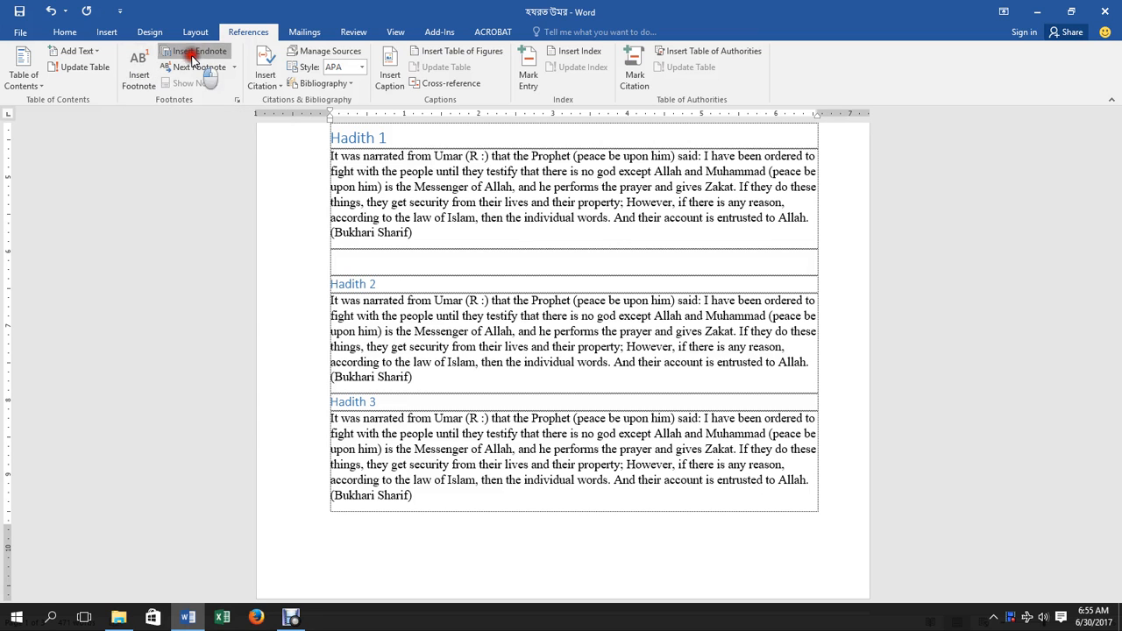
scroll(543, 200, "up", 5)
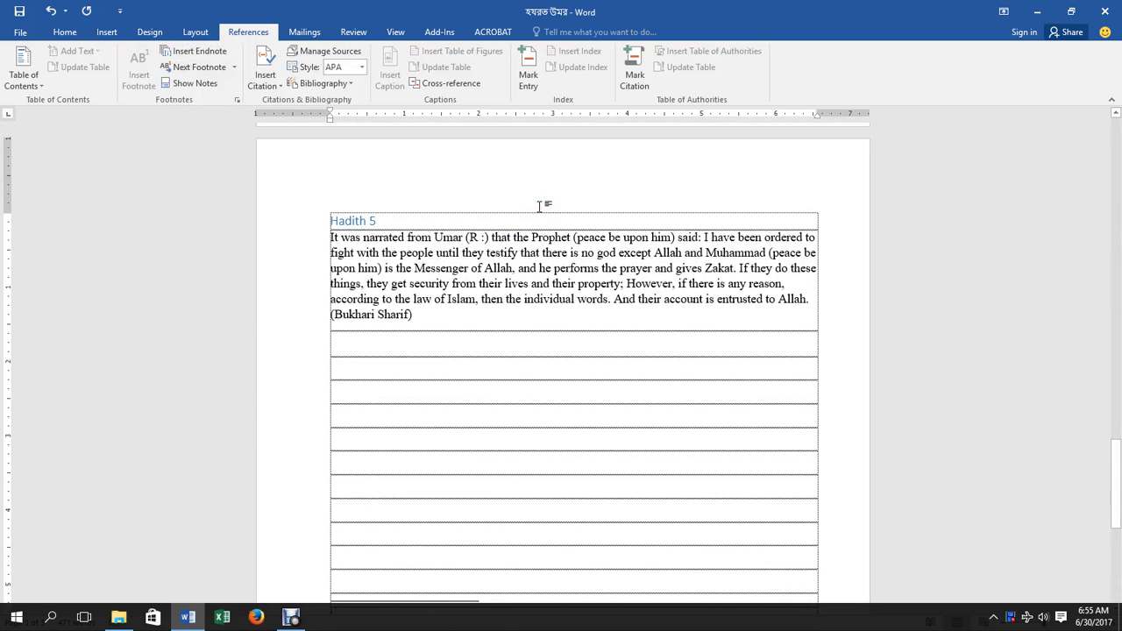
scroll(539, 206, "down", 4)
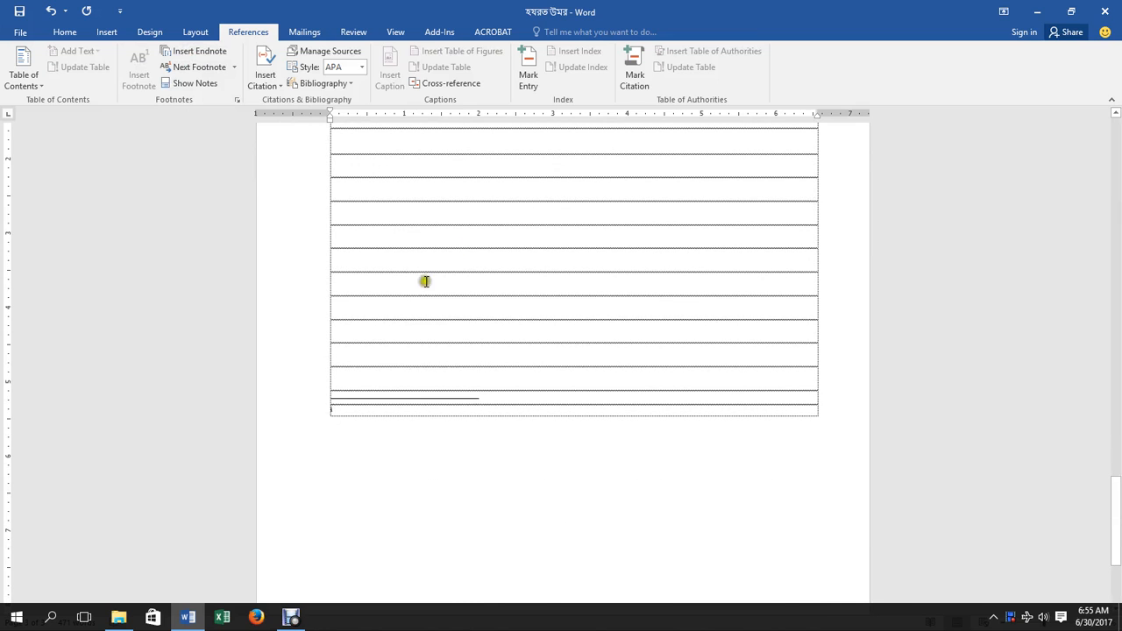
scroll(421, 373, "up", 4)
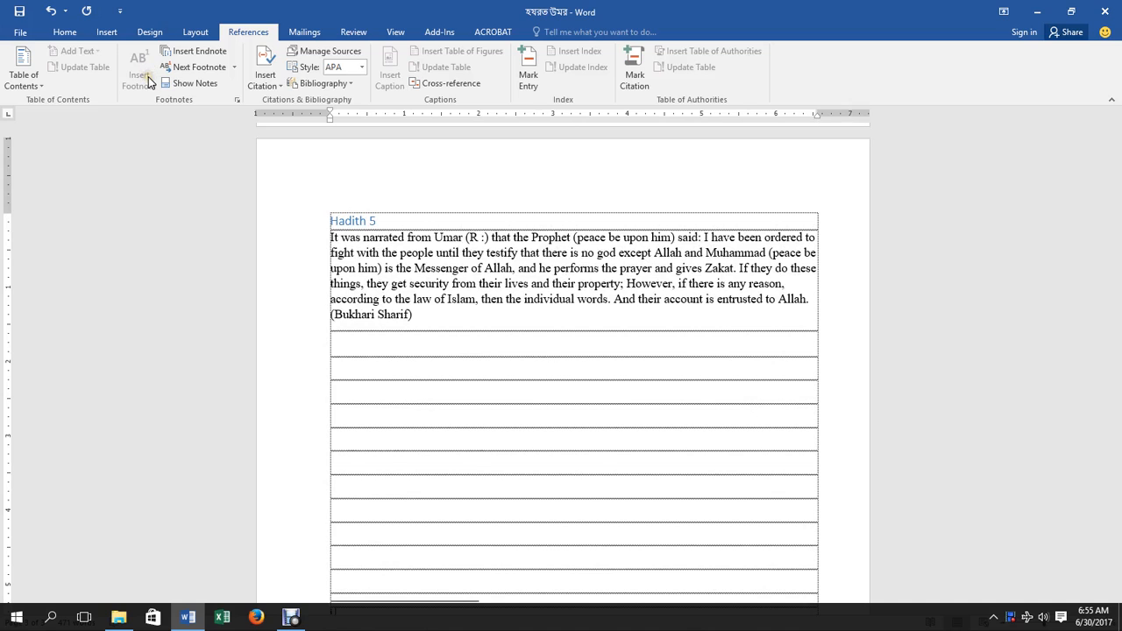
Type placeholder text 'ghjg' into the footnote below the Hadith 5 table, then return to the Hadith 5 paragraph.
left_click(232, 67)
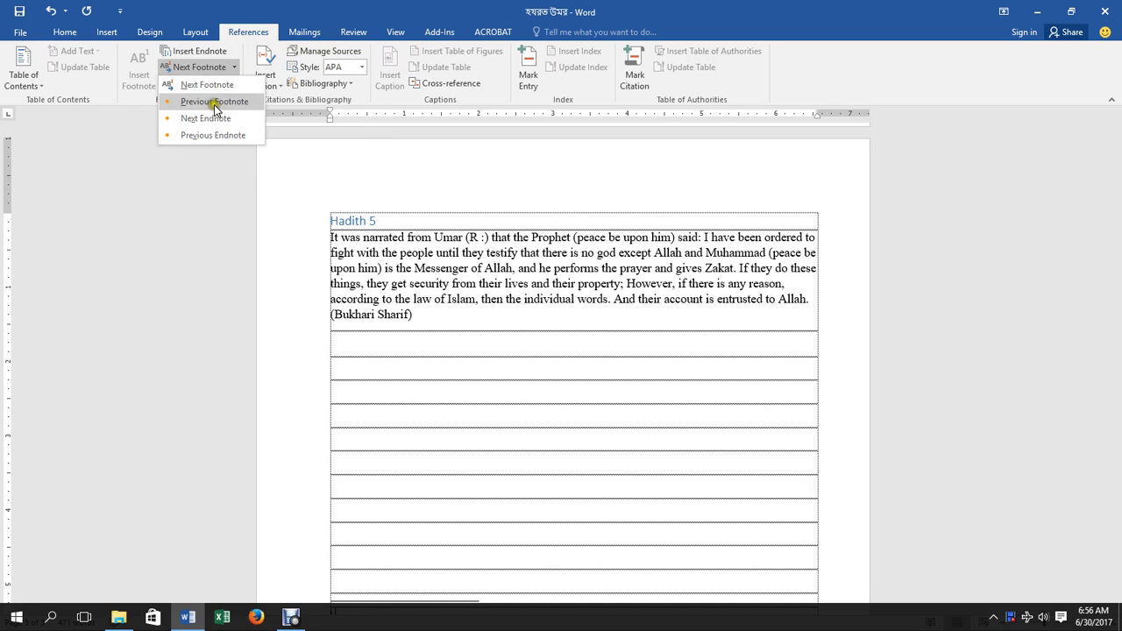
left_click(233, 108)
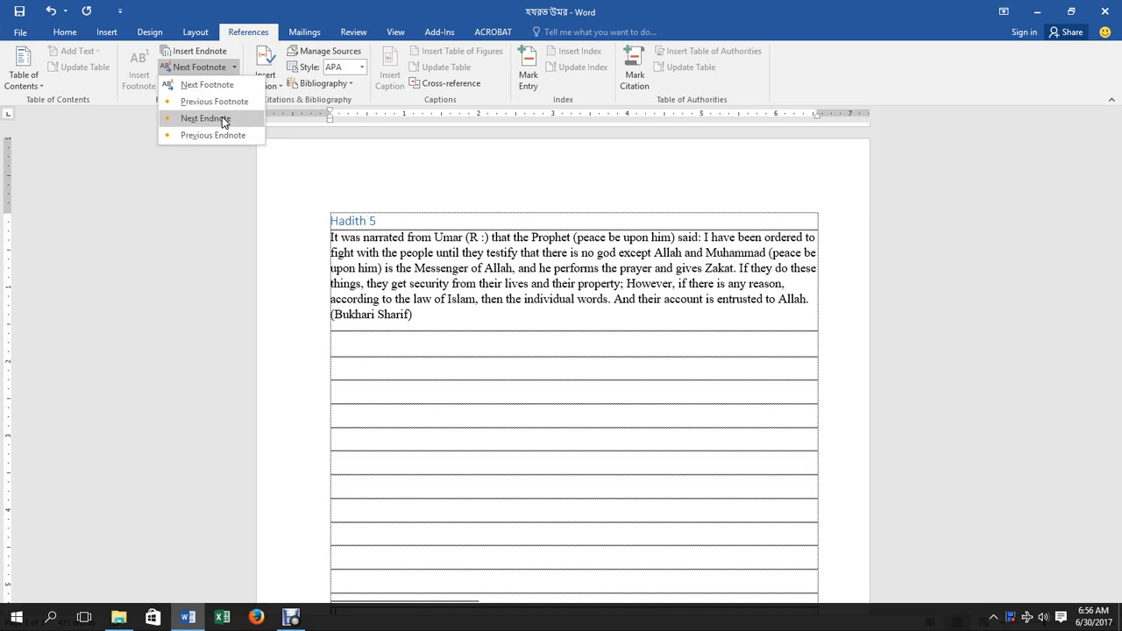
left_click(243, 30)
left_click(226, 85)
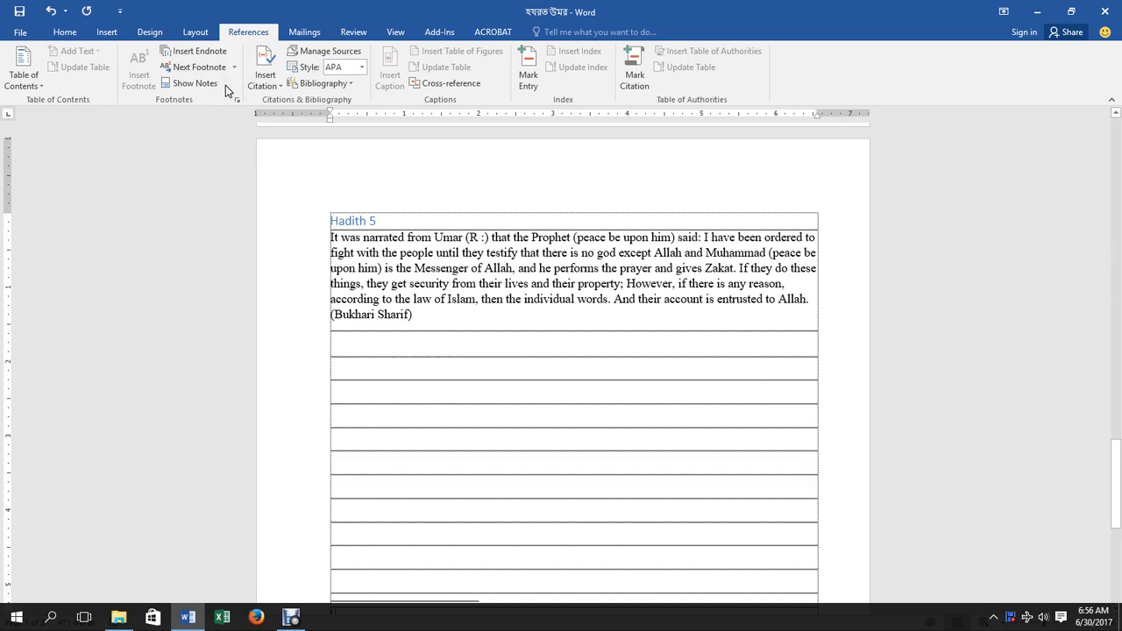
left_click(436, 229)
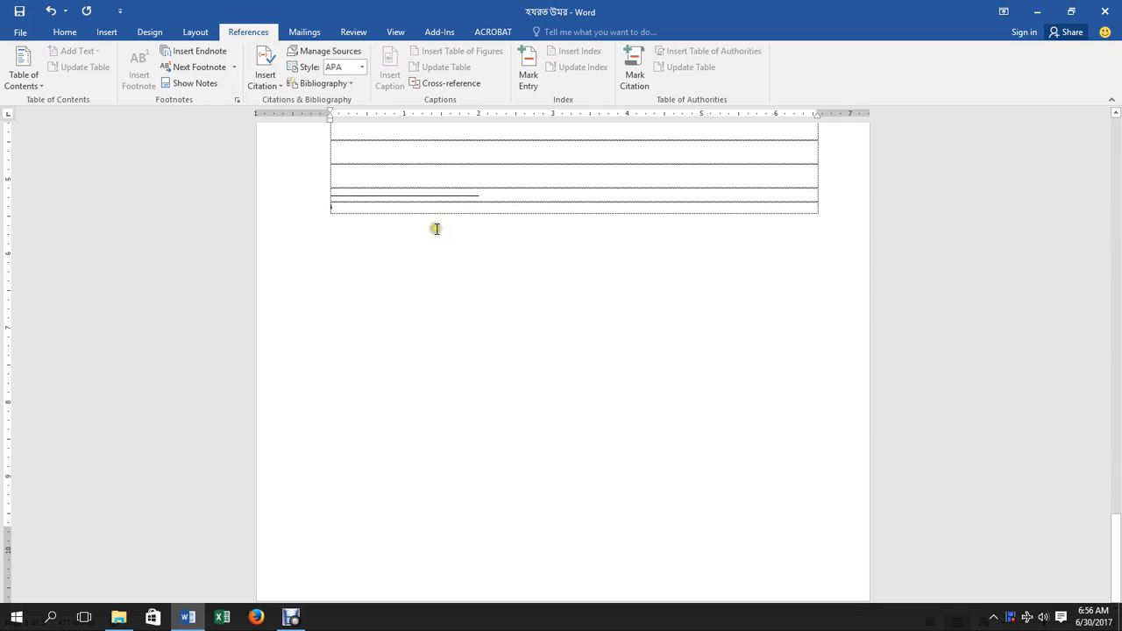
type("ghjghjg")
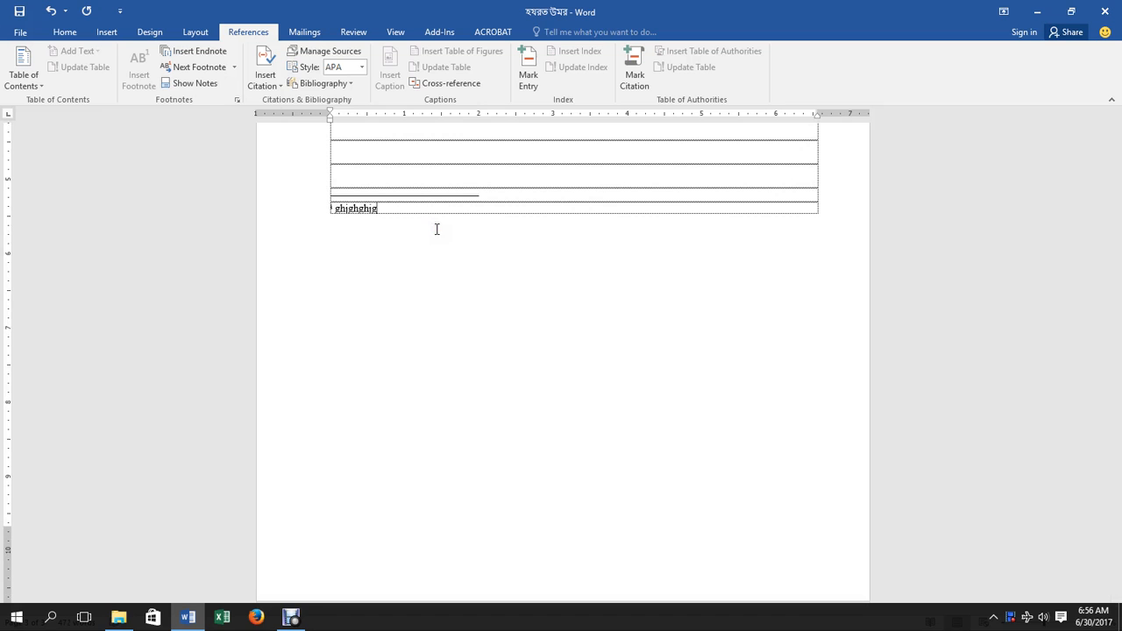
scroll(430, 226, "up", 5)
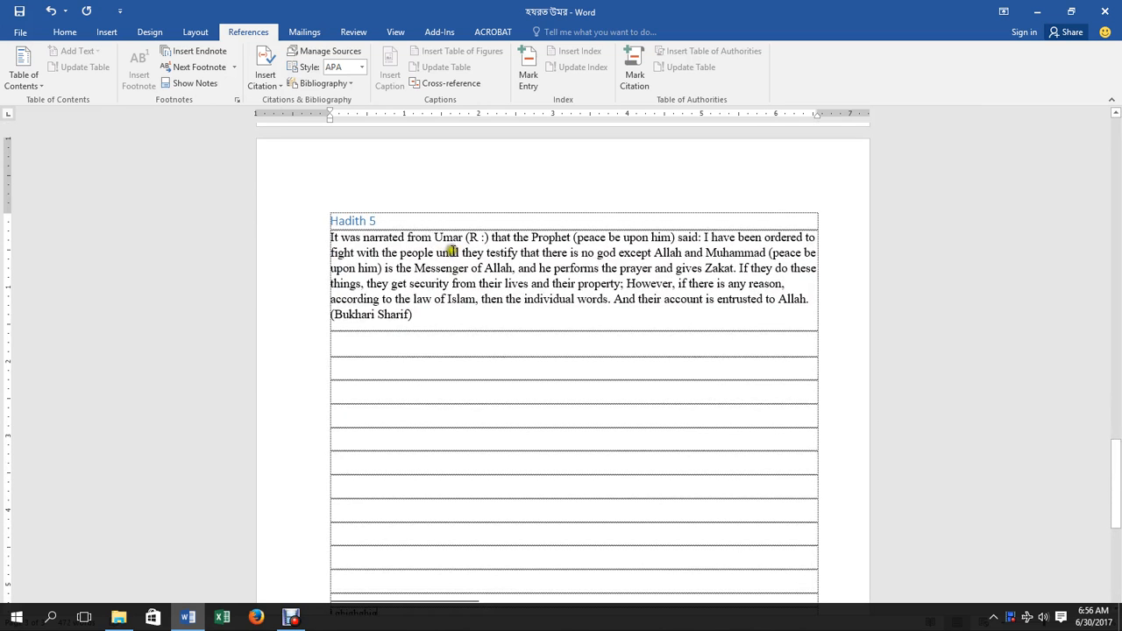
left_click(450, 251)
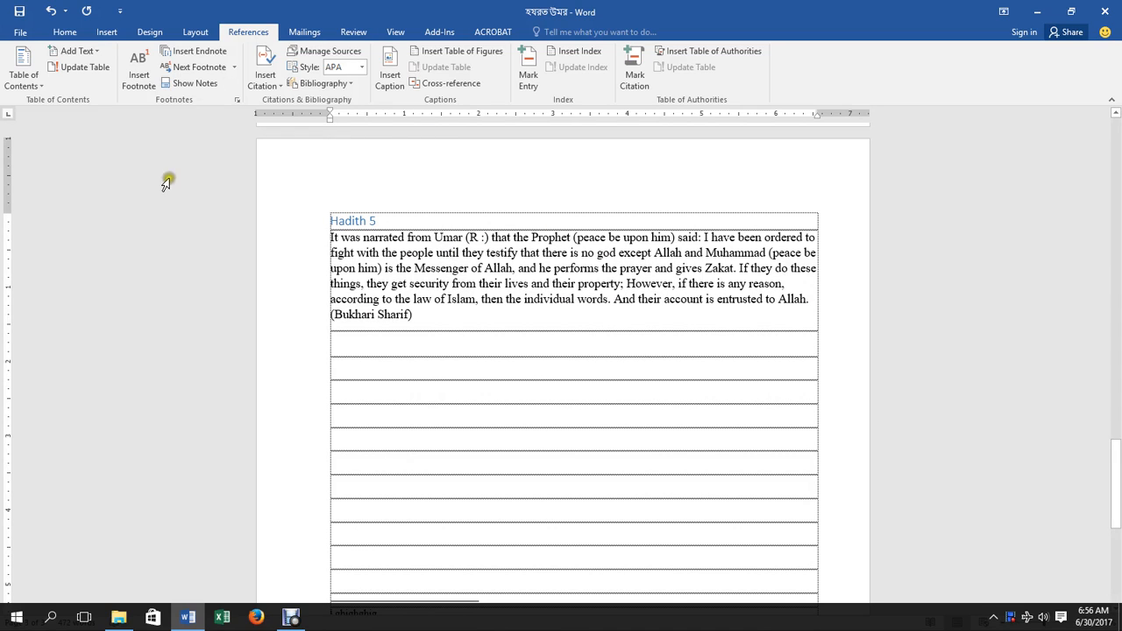
Set endnote numbering to 1, 2, 3, kept at End of document, in the Footnote and Endnote settings.
left_click(196, 85)
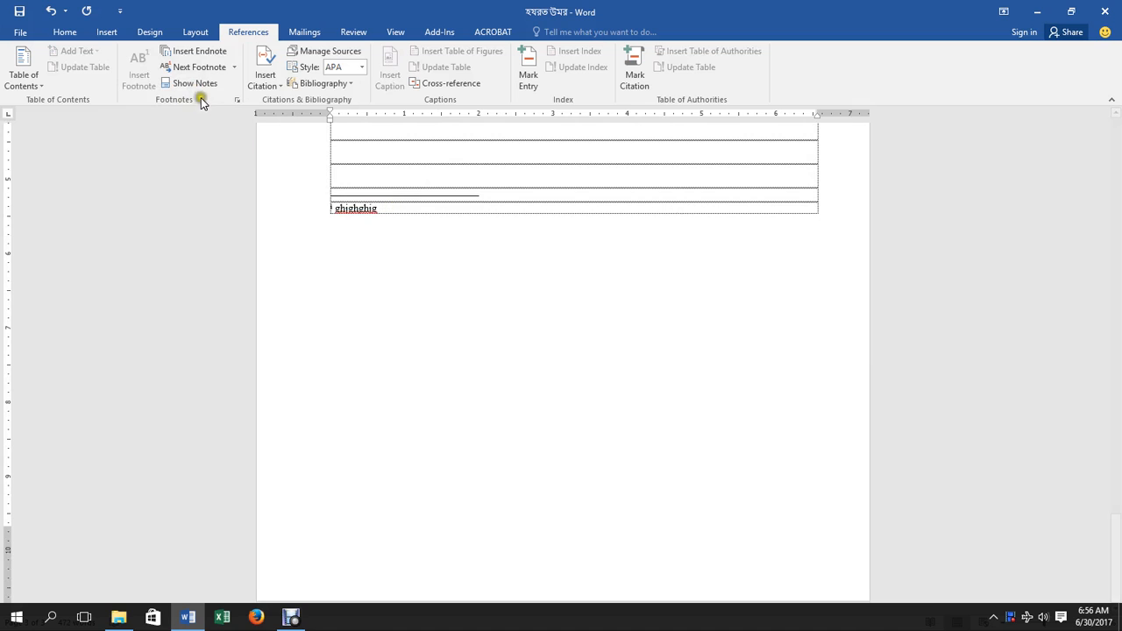
left_click(236, 100)
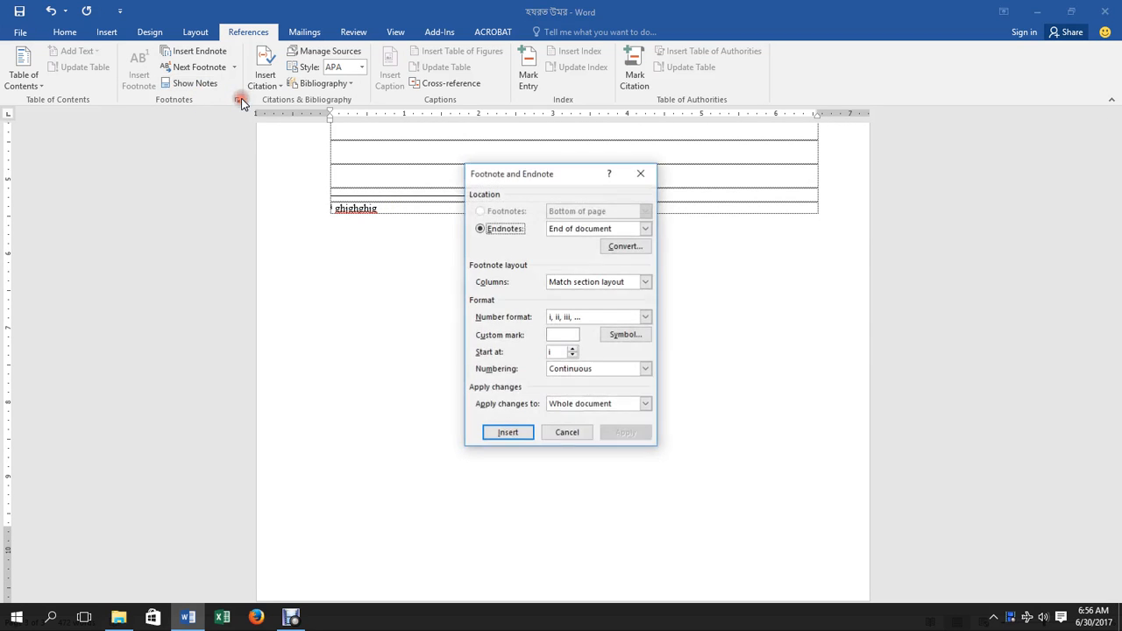
left_click(641, 174)
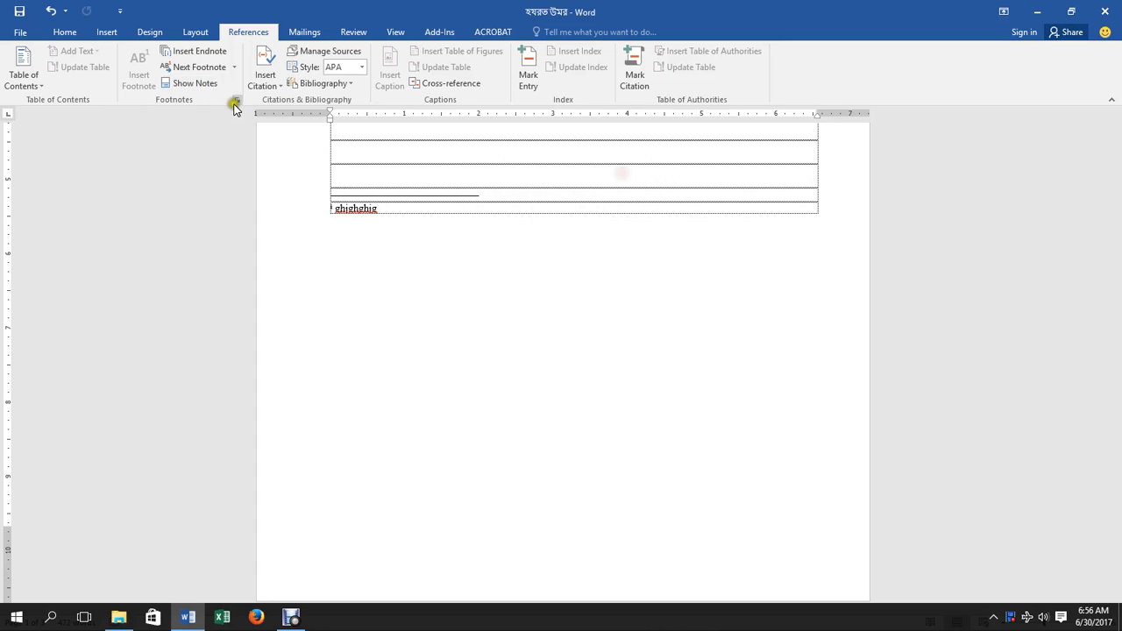
left_click(237, 100)
left_click(480, 229)
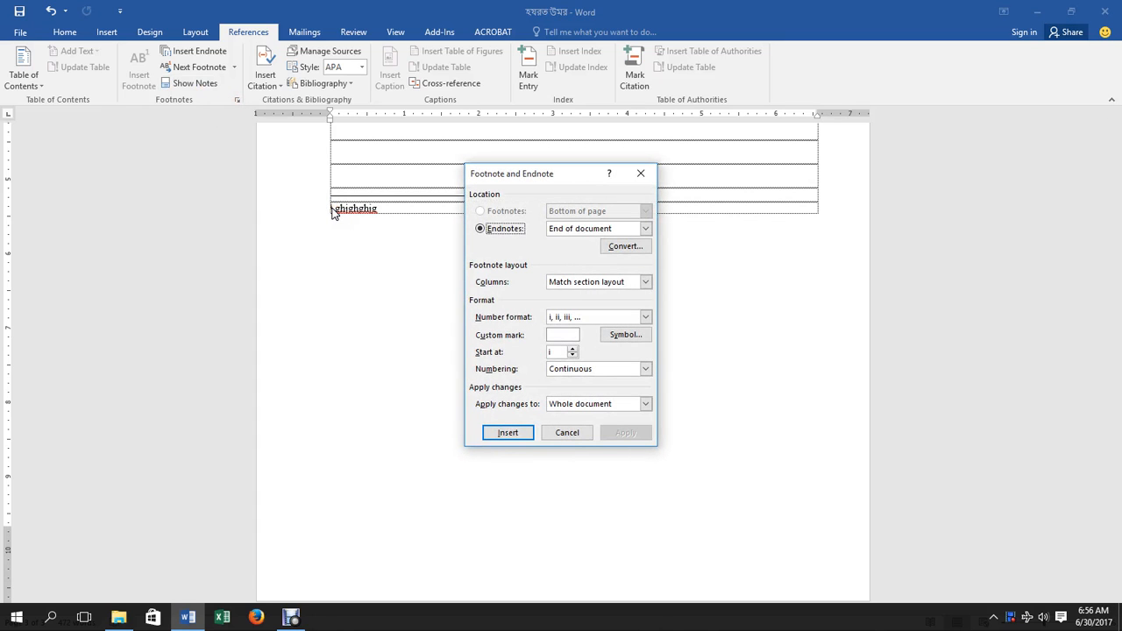
left_click(563, 317)
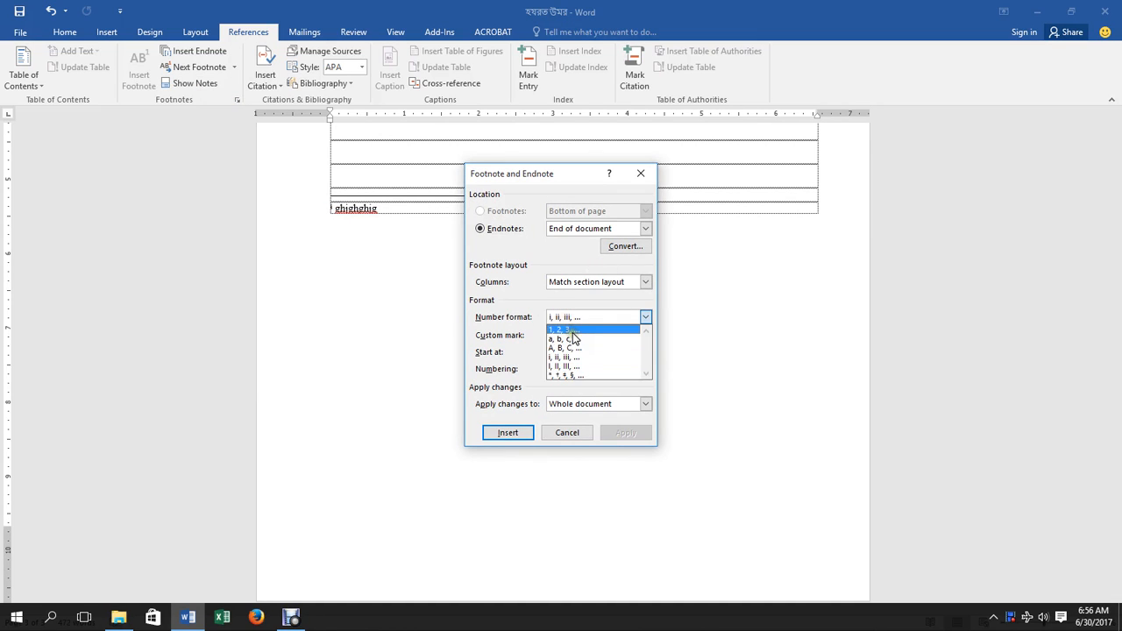
left_click(572, 329)
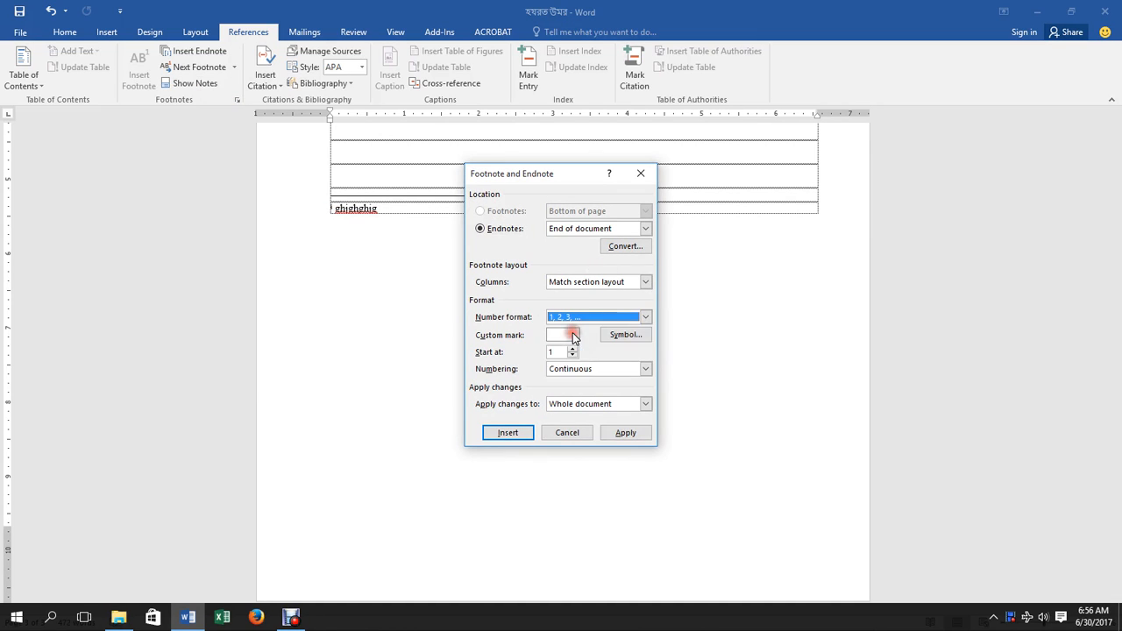
left_click(581, 230)
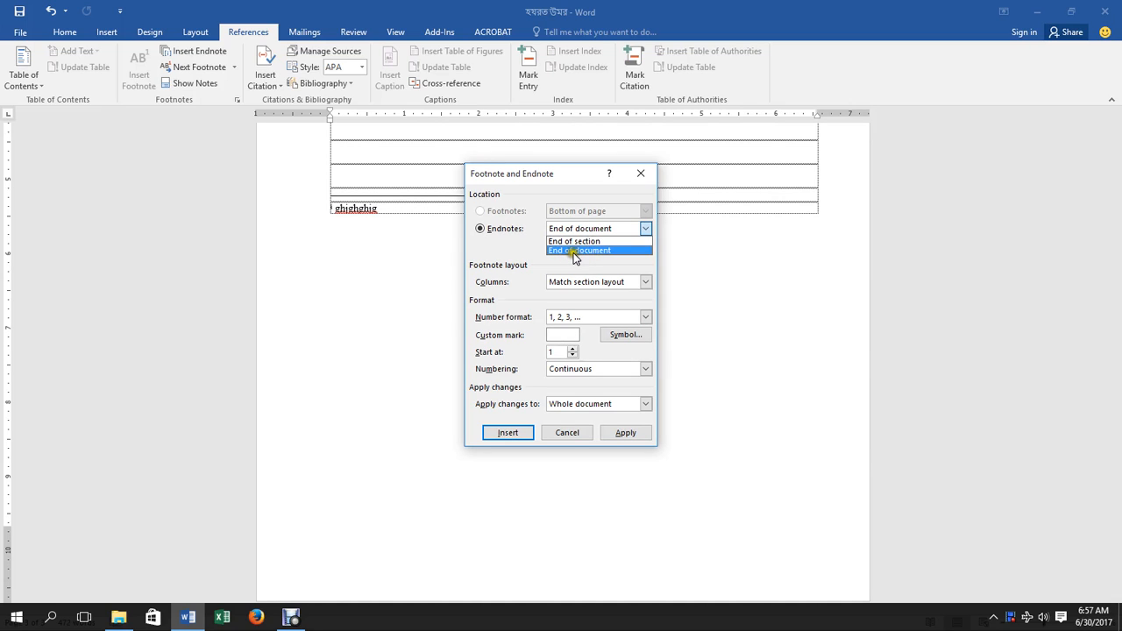
left_click(604, 284)
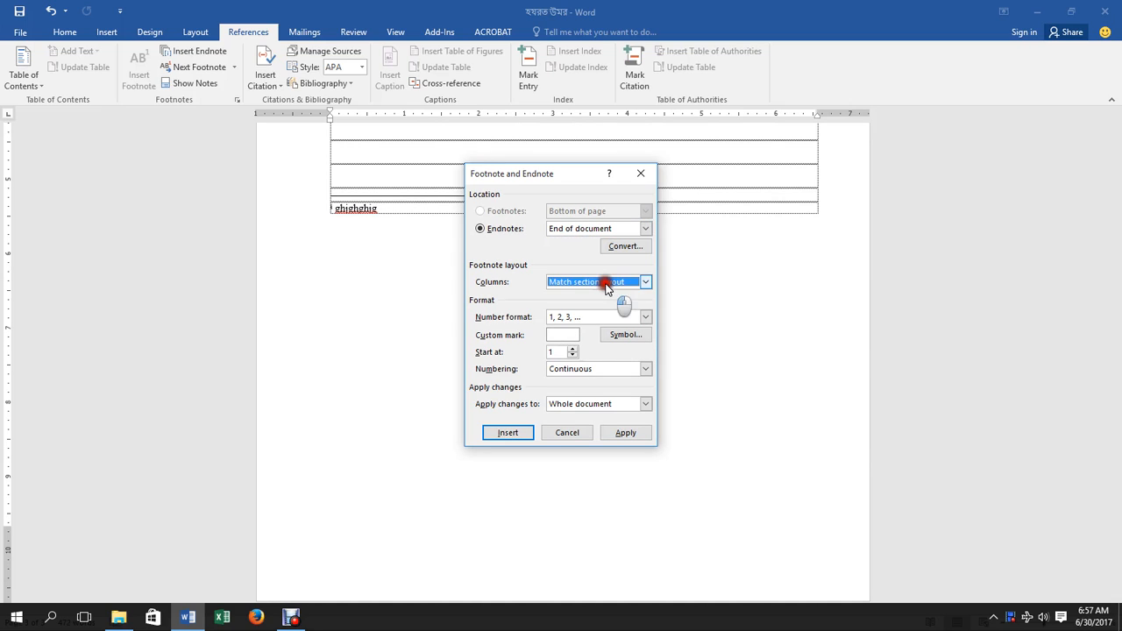
left_click(605, 284)
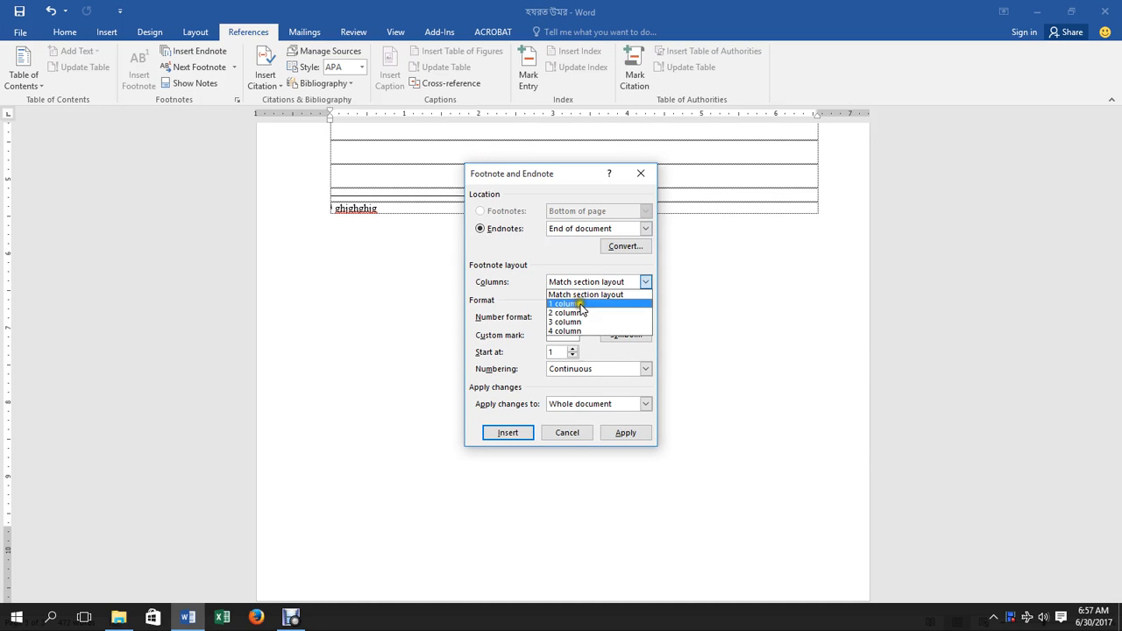
left_click(563, 270)
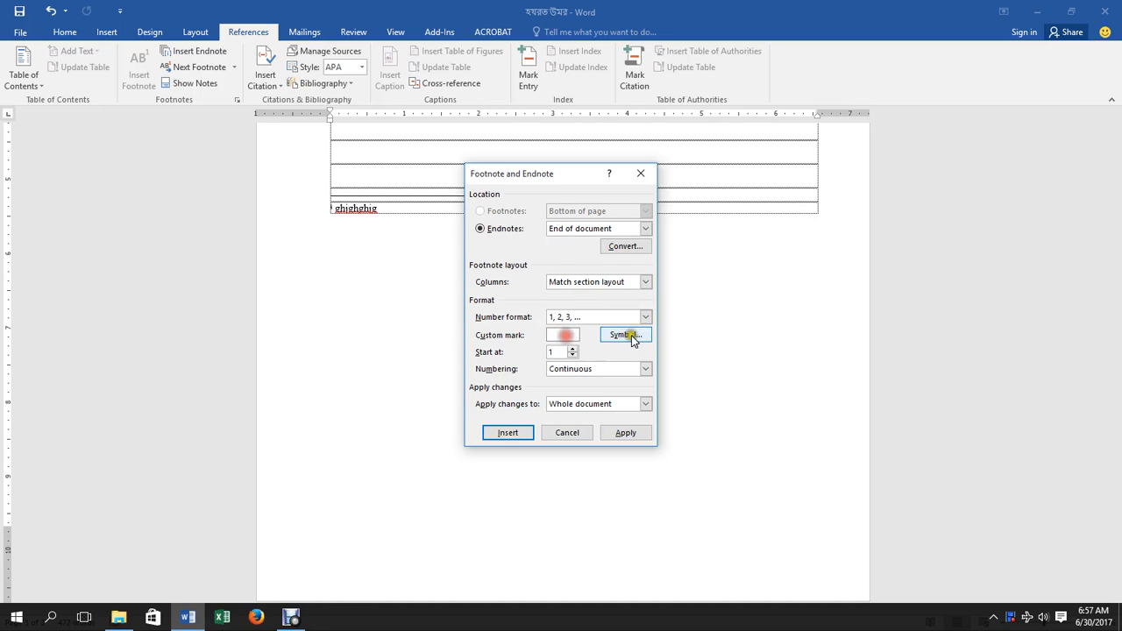
Review the Symbol, continuous Numbering and whole-document options, then close the dialog without applying.
left_click(626, 335)
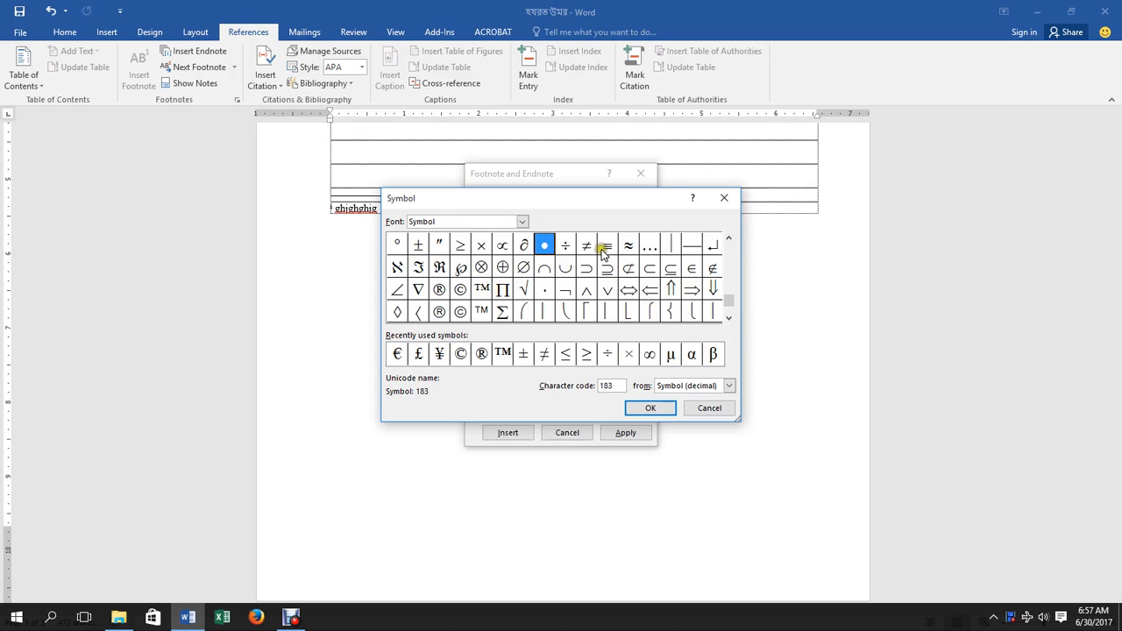
left_click(725, 202)
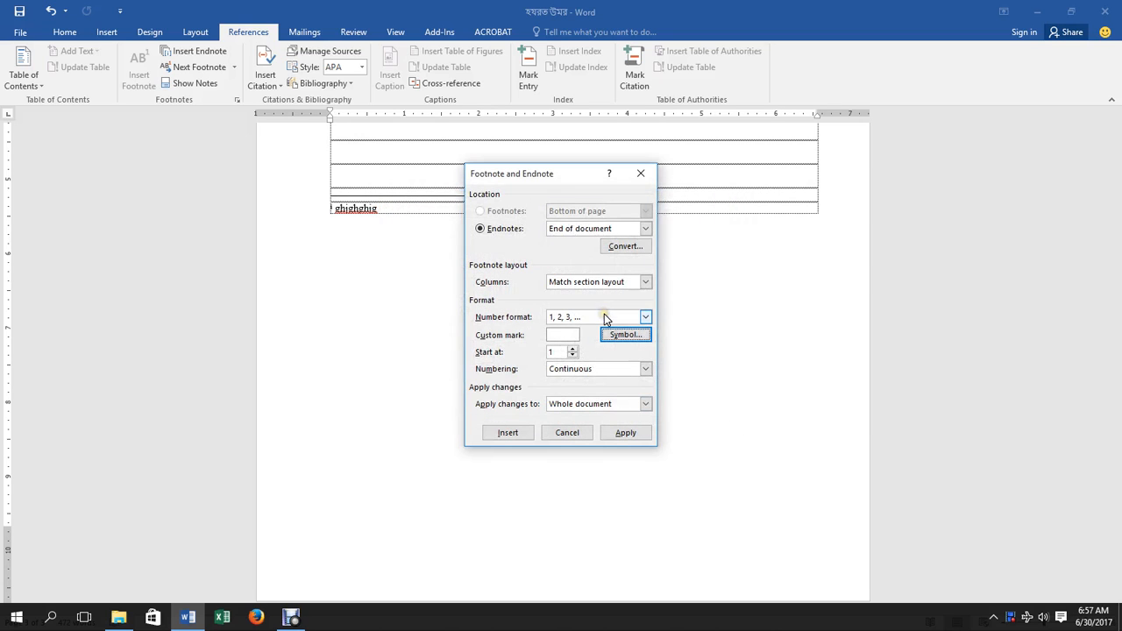
left_click(555, 354)
left_click(594, 368)
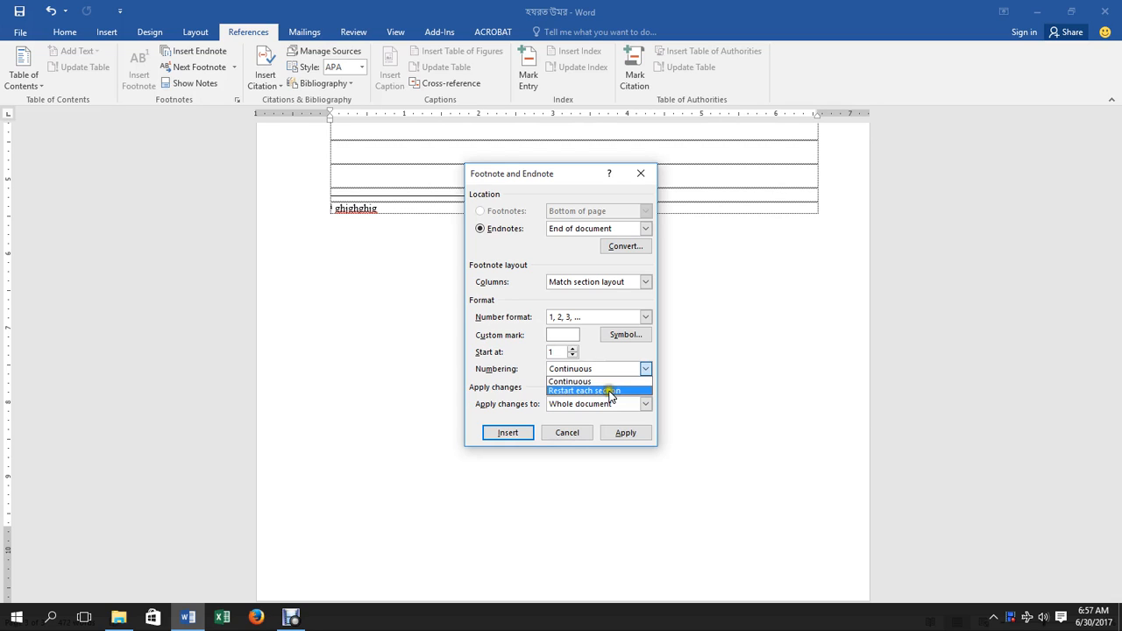
left_click(588, 383)
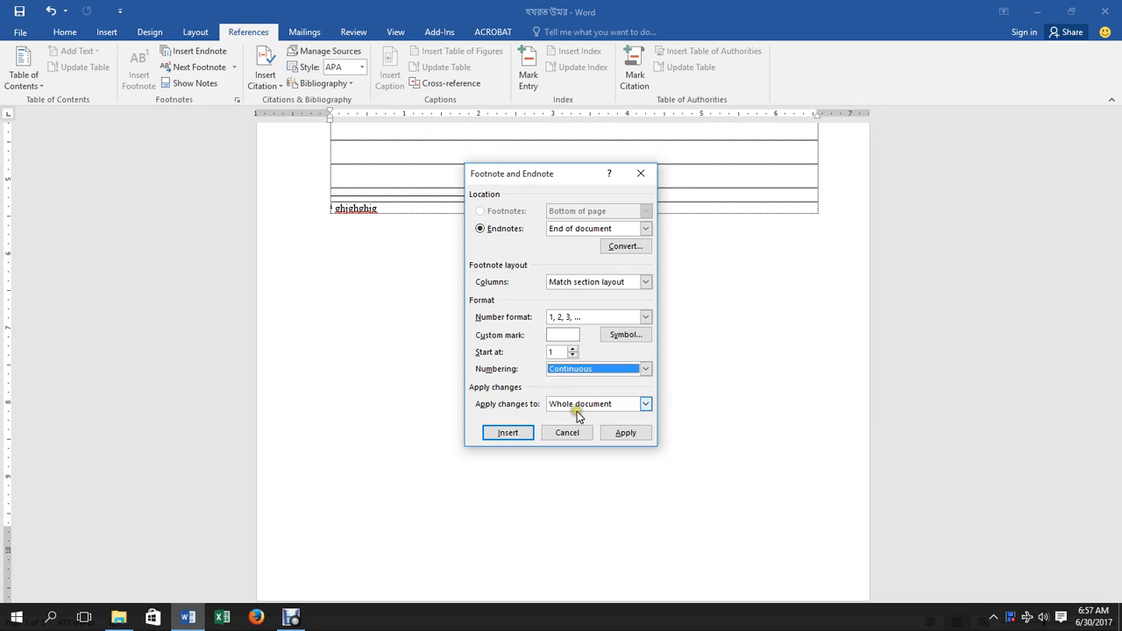
left_click(578, 404)
left_click(580, 406)
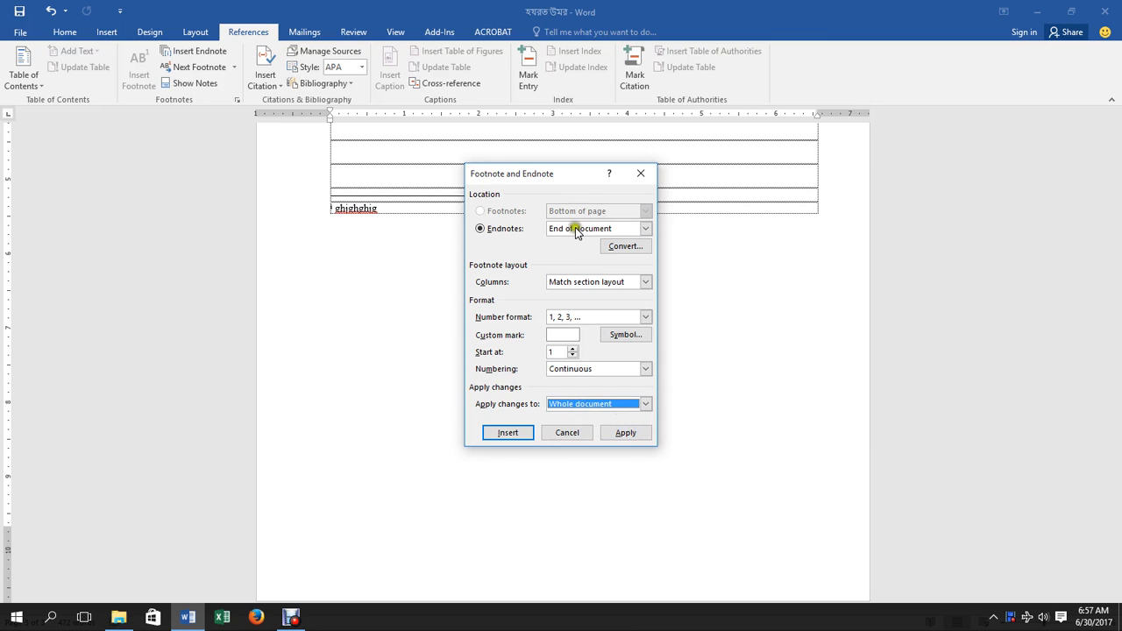
left_click(639, 170)
Add a new footnote before the word 'security' in the Hadith 5 narration.
scroll(333, 275, "up", 8)
scroll(333, 274, "up", 1)
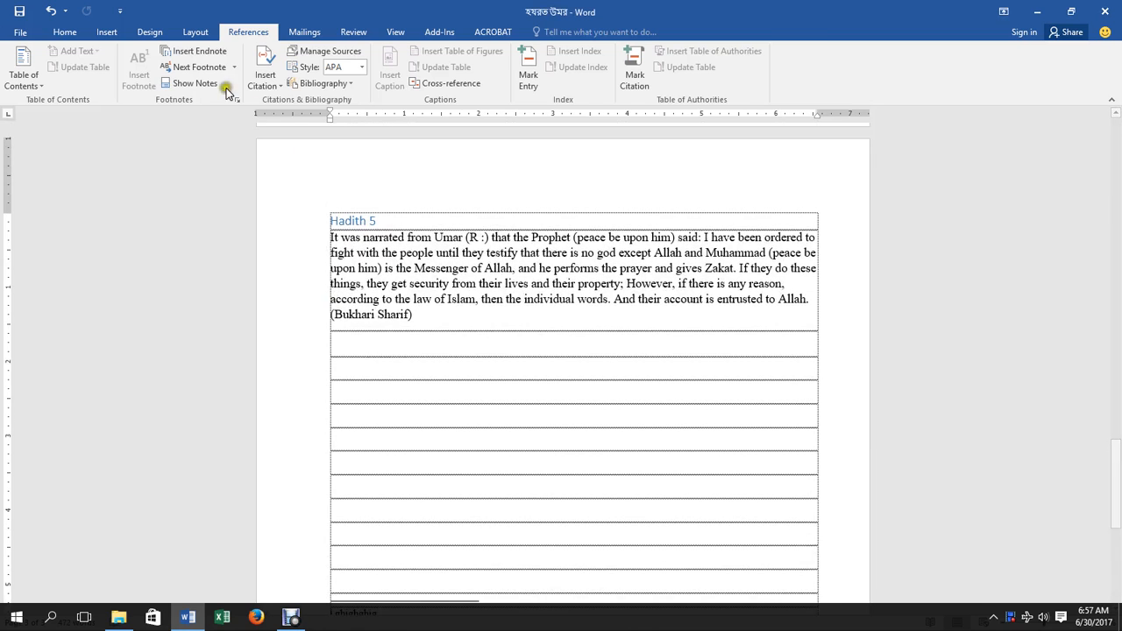
left_click(409, 288)
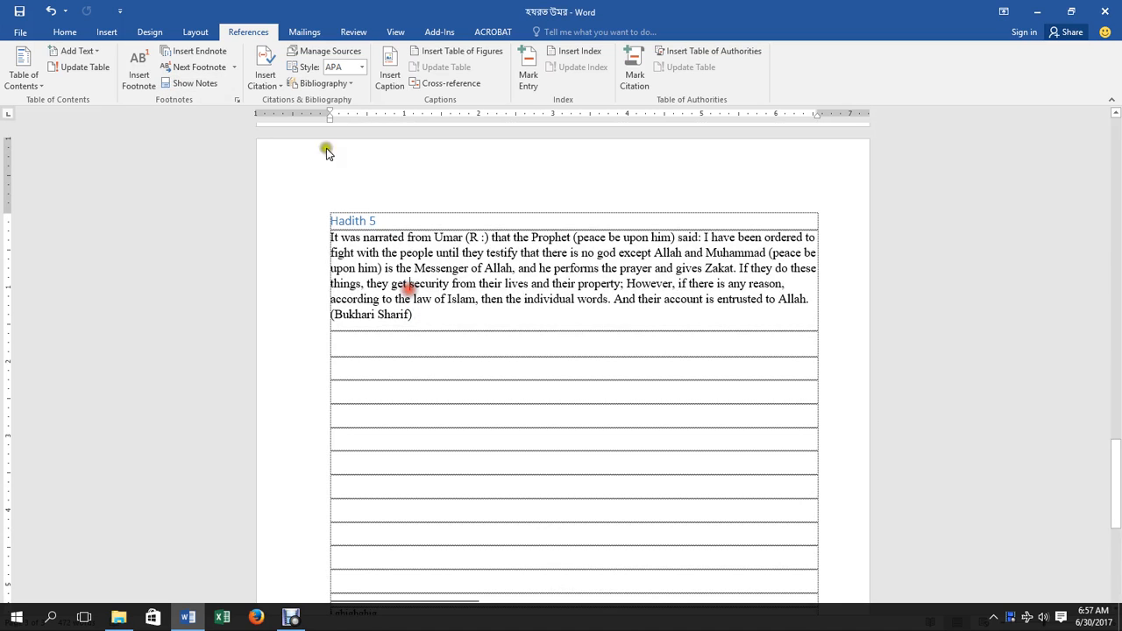
left_click(138, 86)
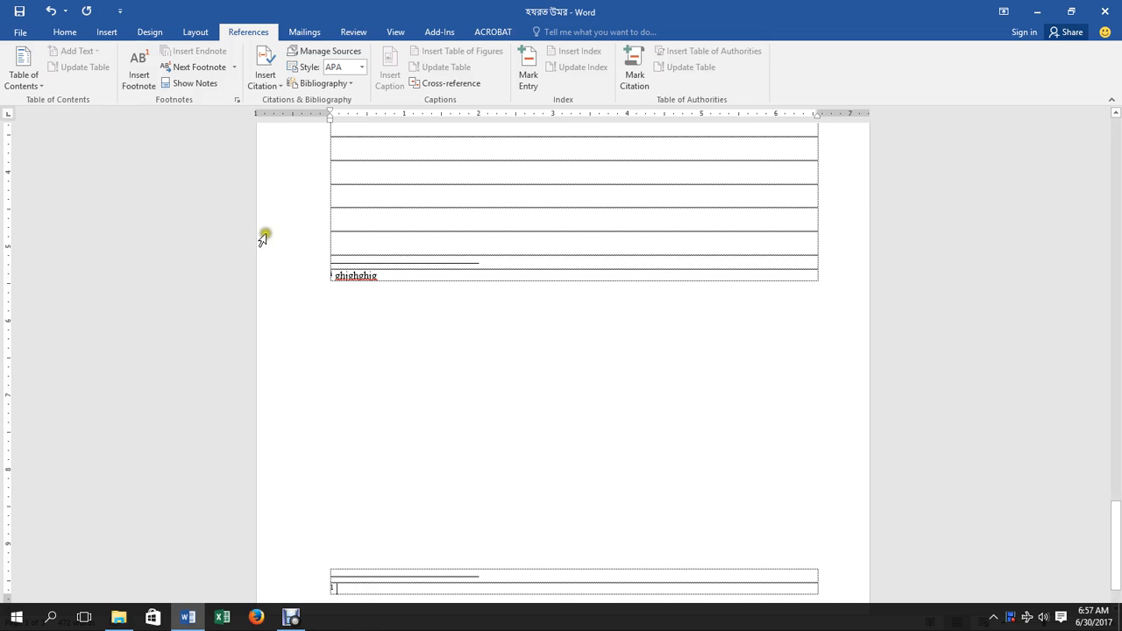
Set footnotes to Bottom of page, matching section layout, numbered 1, 2, 3.
left_click(237, 100)
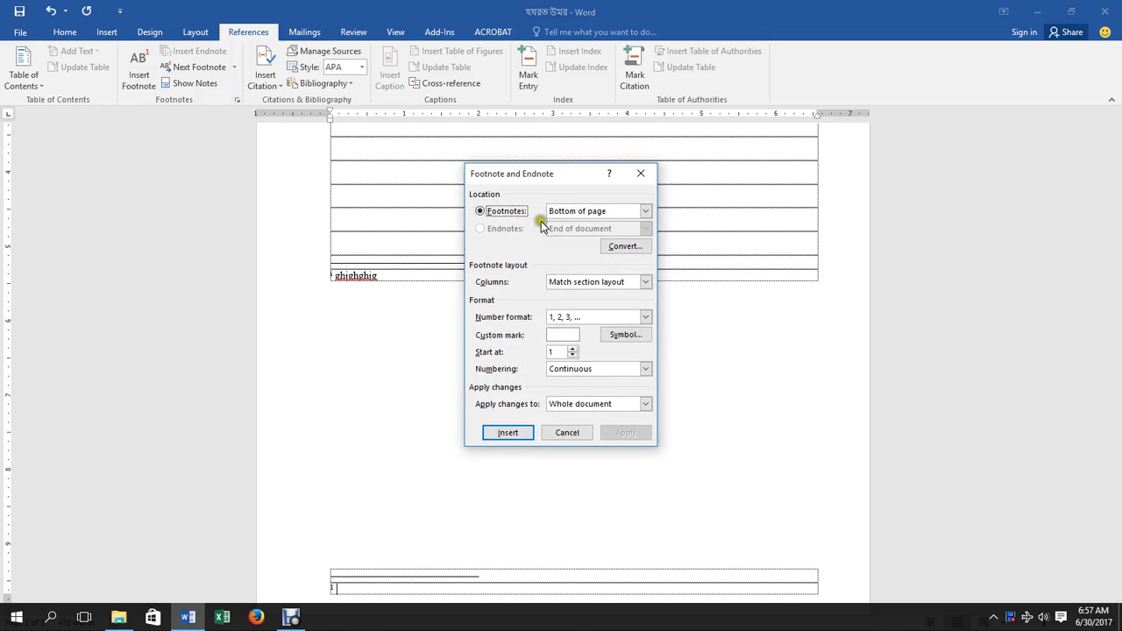
left_click(601, 213)
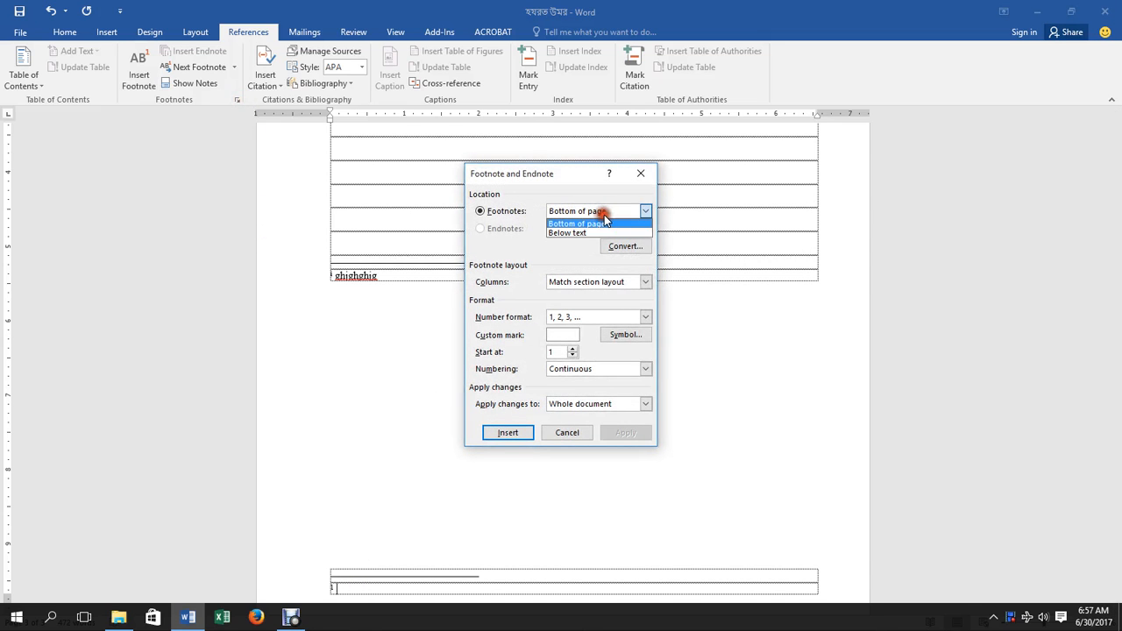
left_click(586, 232)
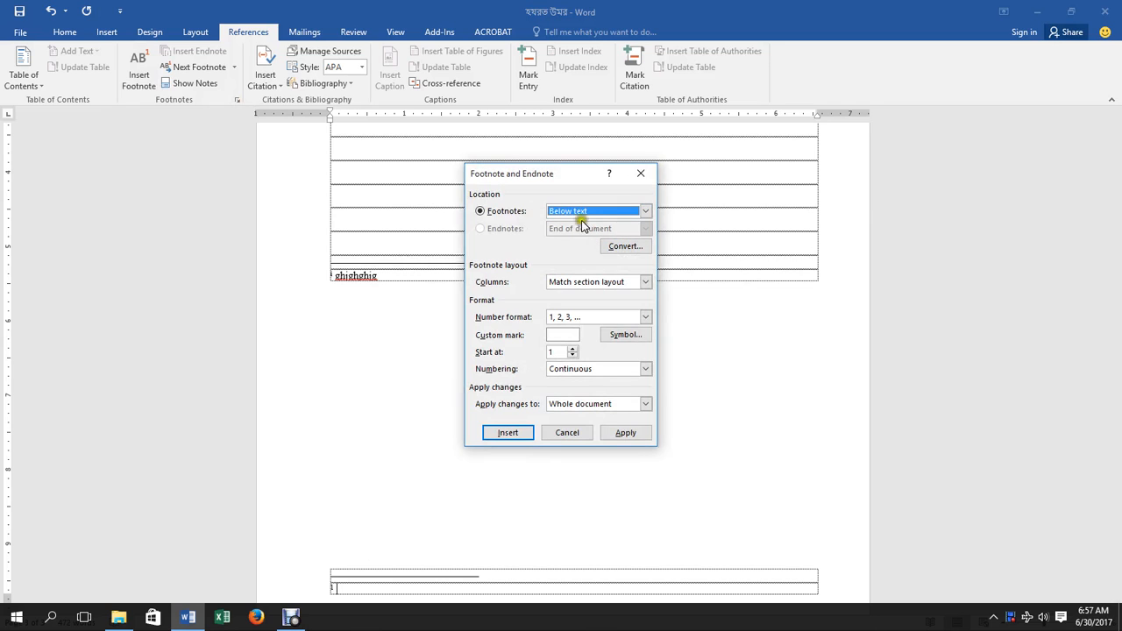
left_click(571, 212)
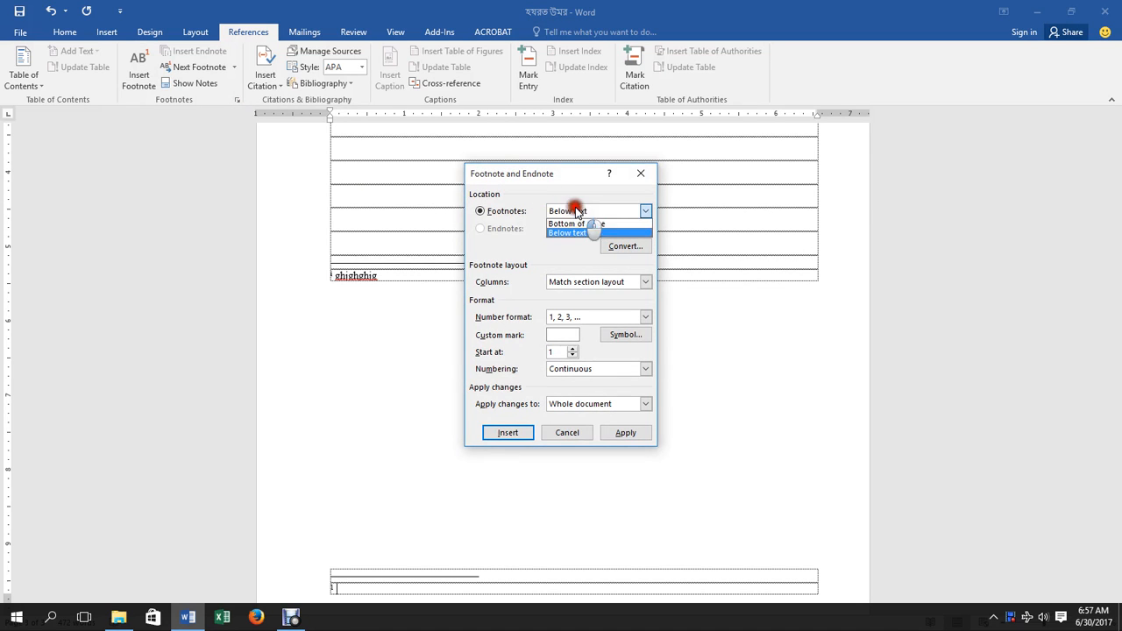
left_click(575, 220)
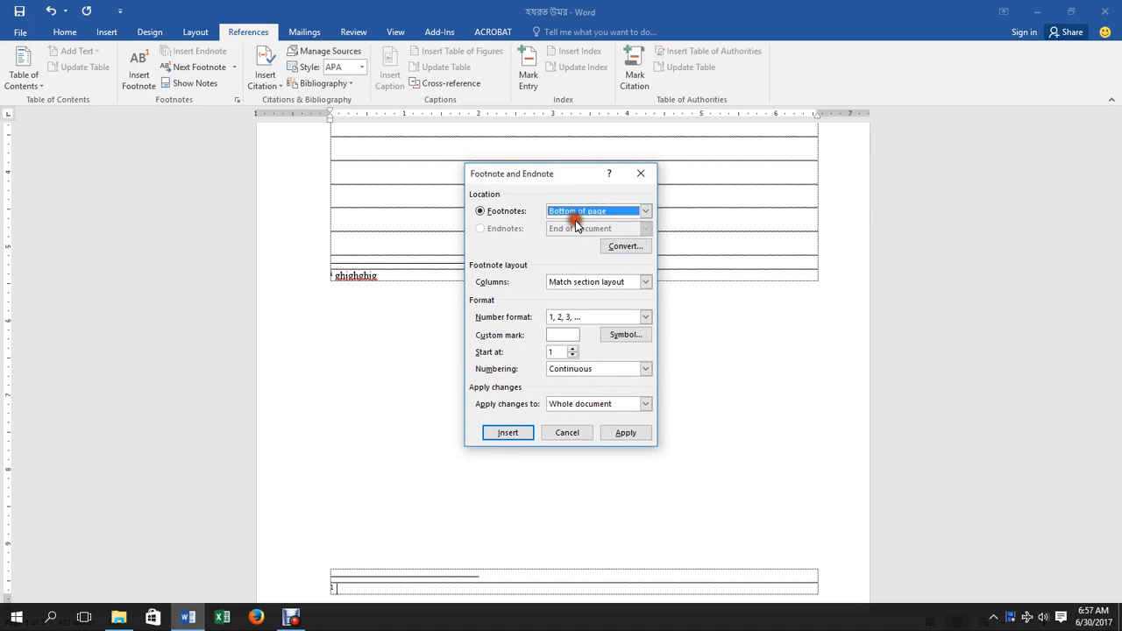
left_click(574, 284)
left_click(569, 281)
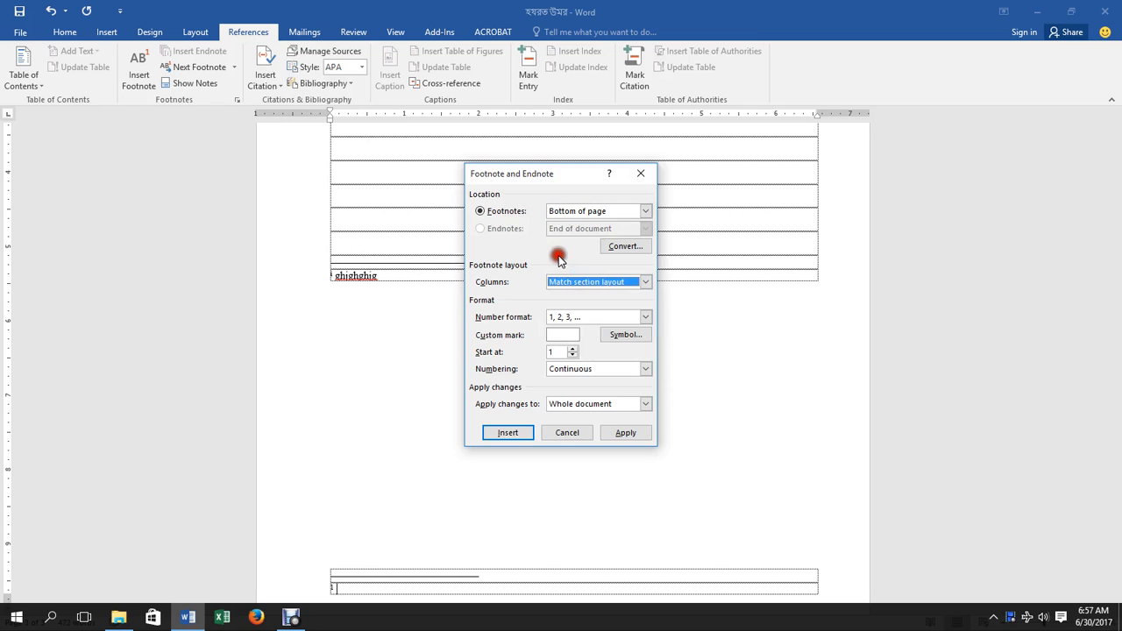
left_click(580, 316)
left_click(557, 300)
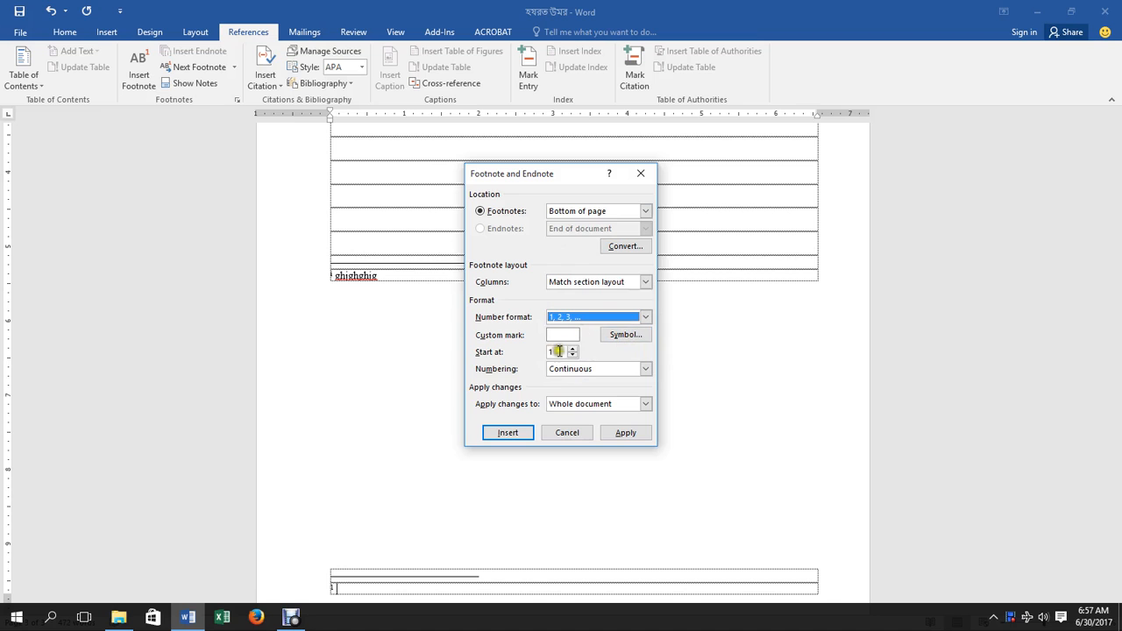
Choose ⊕ as the custom footnote mark and apply the settings.
left_click(623, 333)
left_click(502, 267)
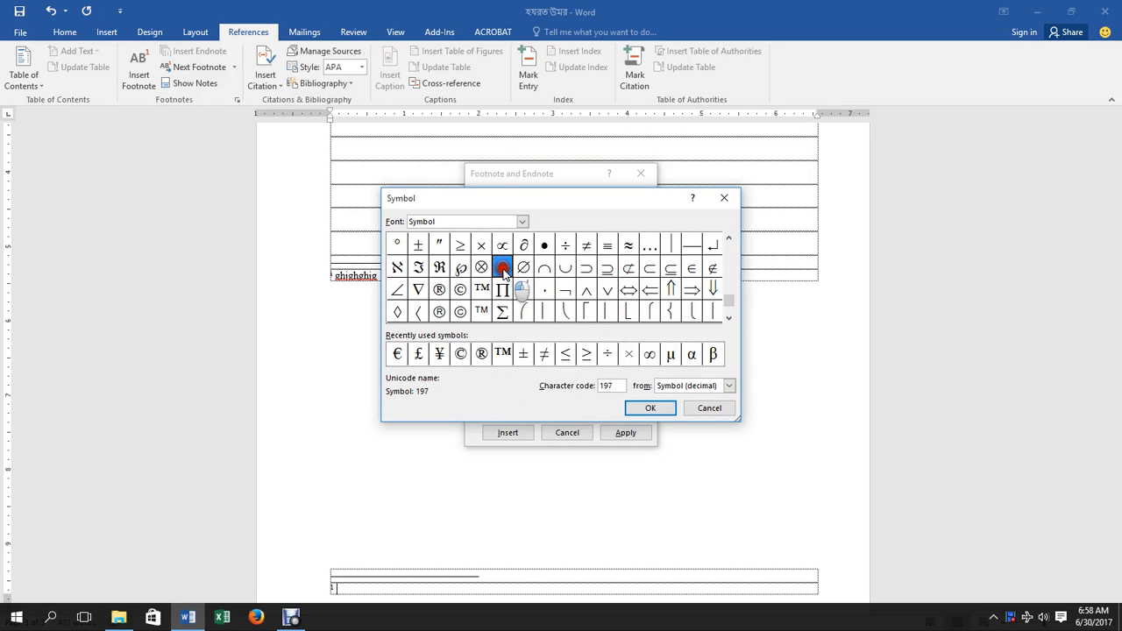
left_click(624, 406)
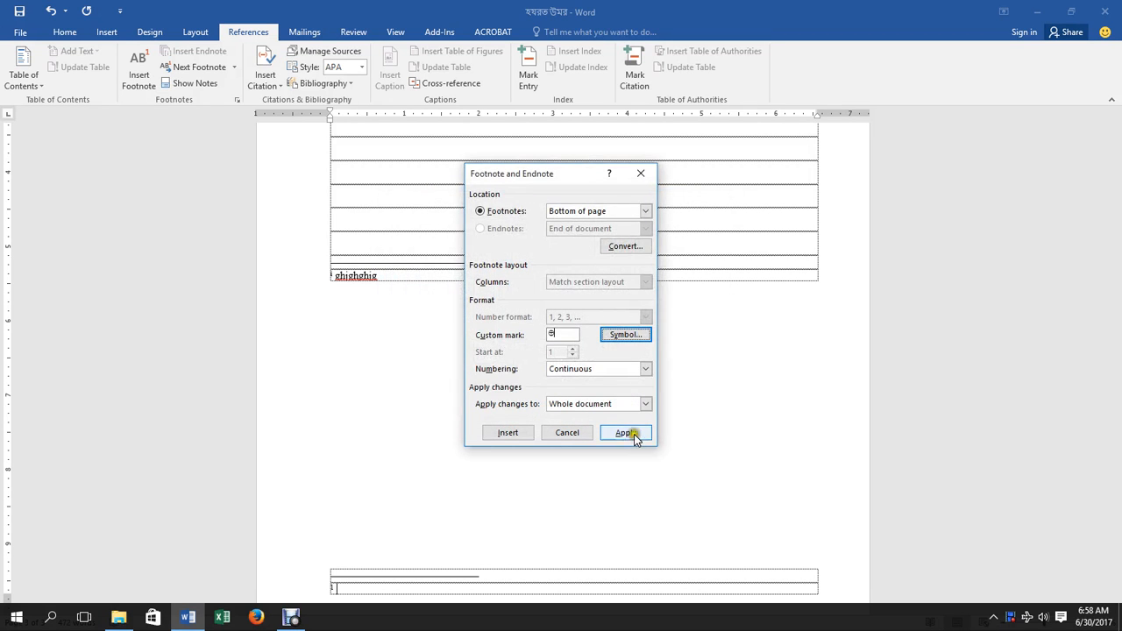
left_click(632, 433)
scroll(409, 438, "up", 10)
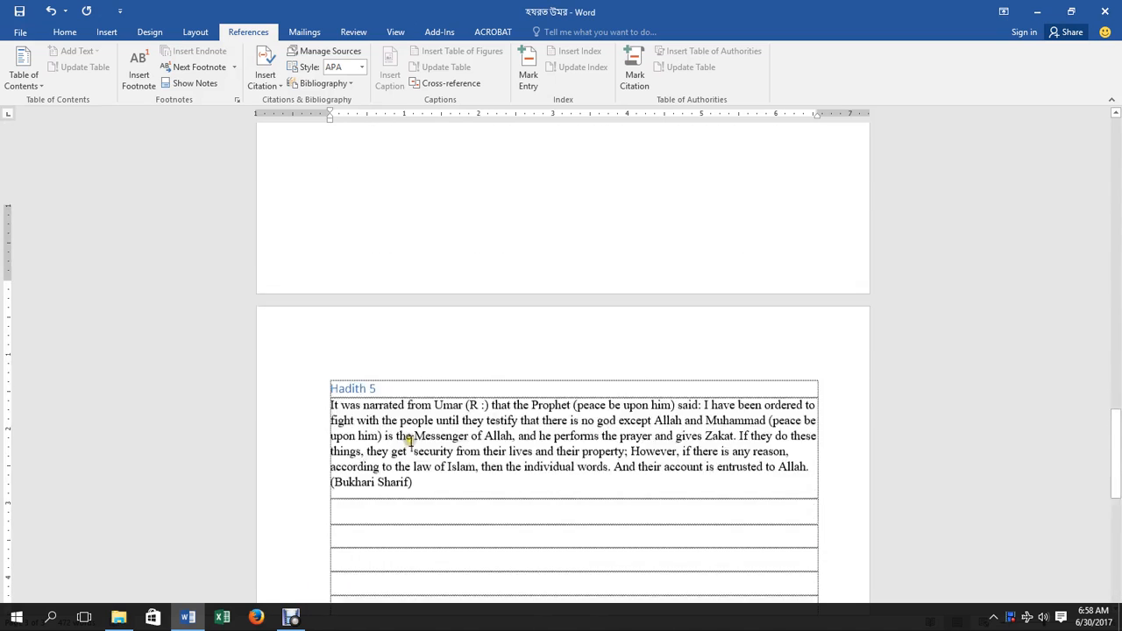
Undo the numbered footnote and place the cursor in the Hadith 4 text.
key("ctrl+z")
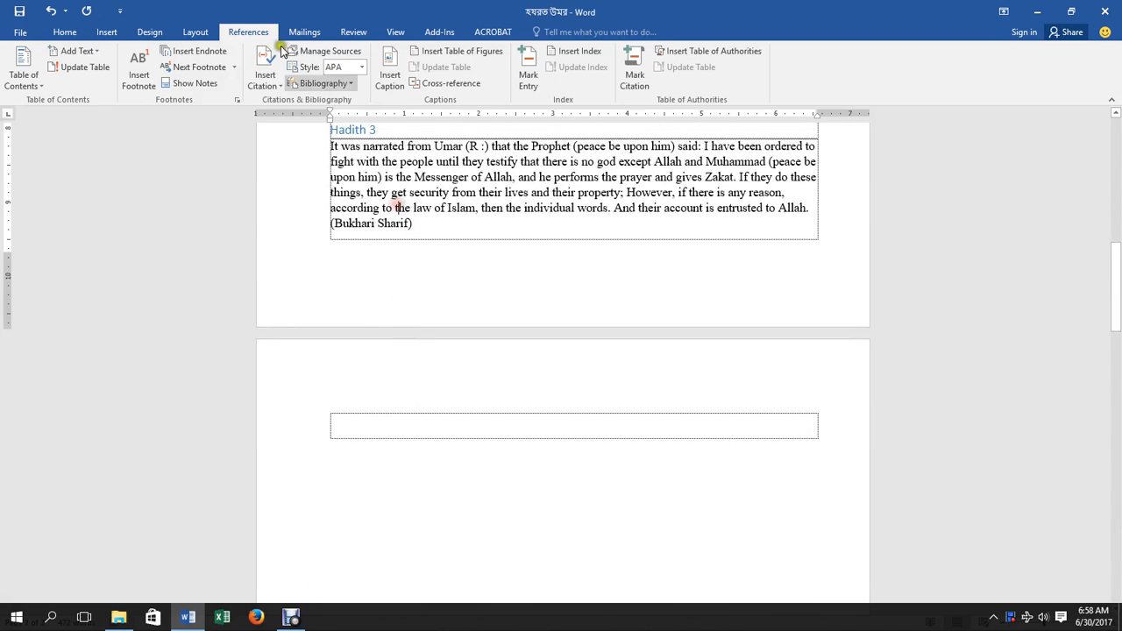
left_click(140, 78)
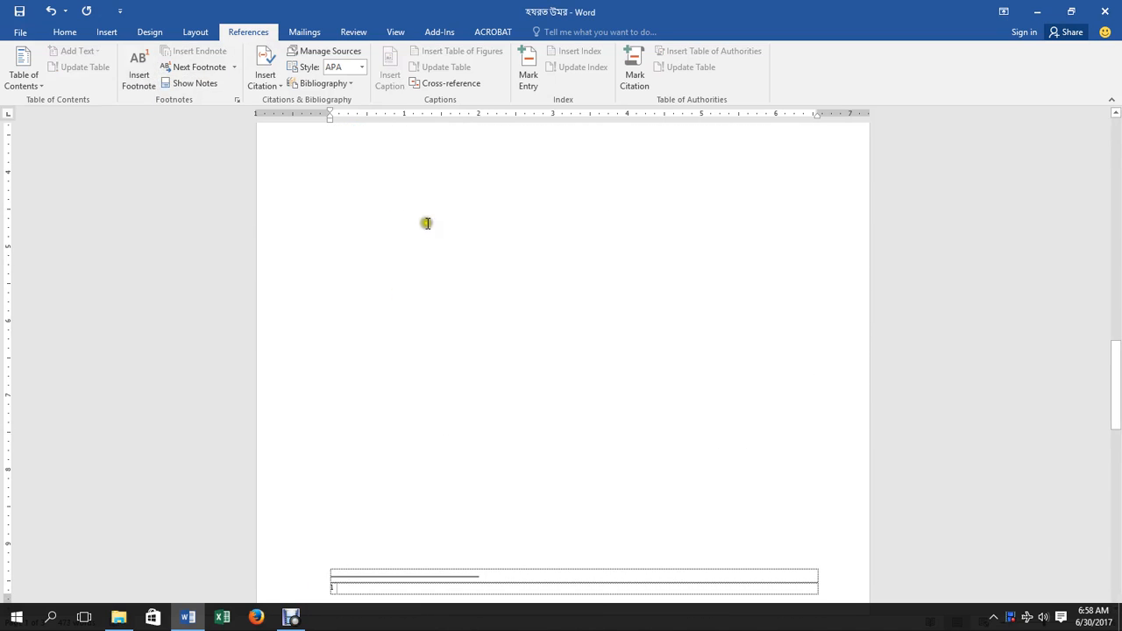
scroll(430, 237, "up", 20)
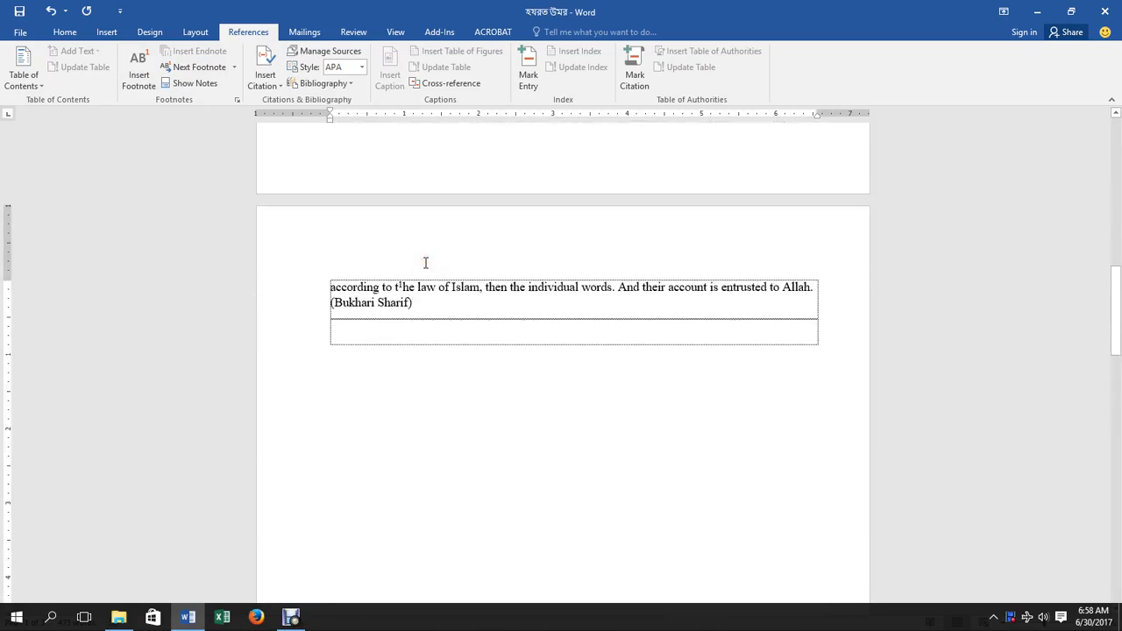
scroll(425, 266, "down", 3)
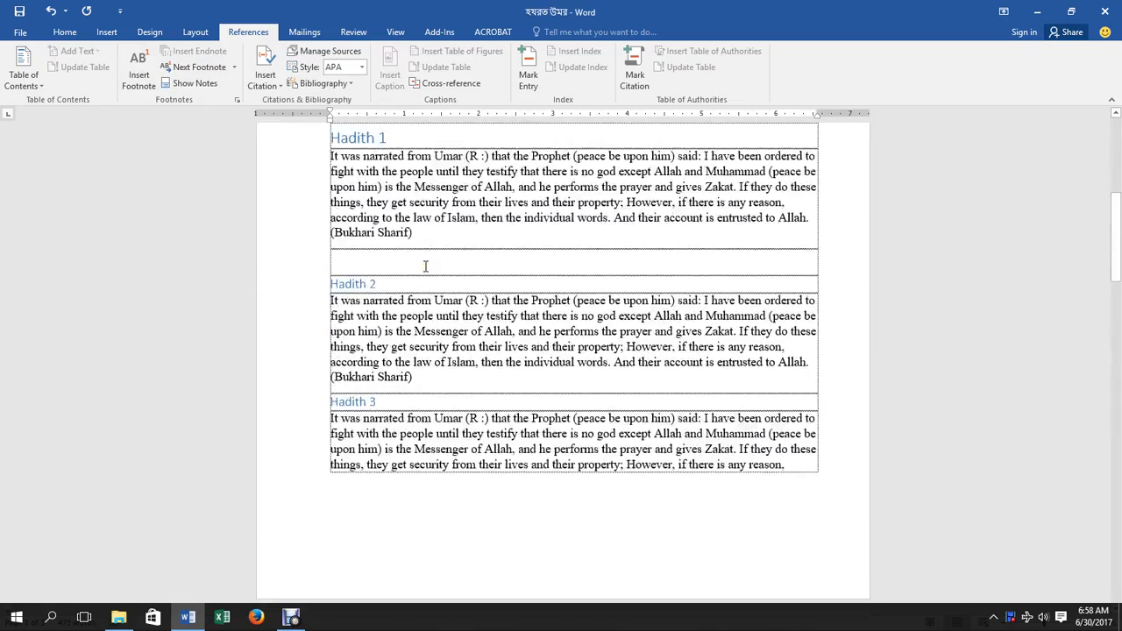
scroll(425, 266, "up", 4)
left_click(409, 335)
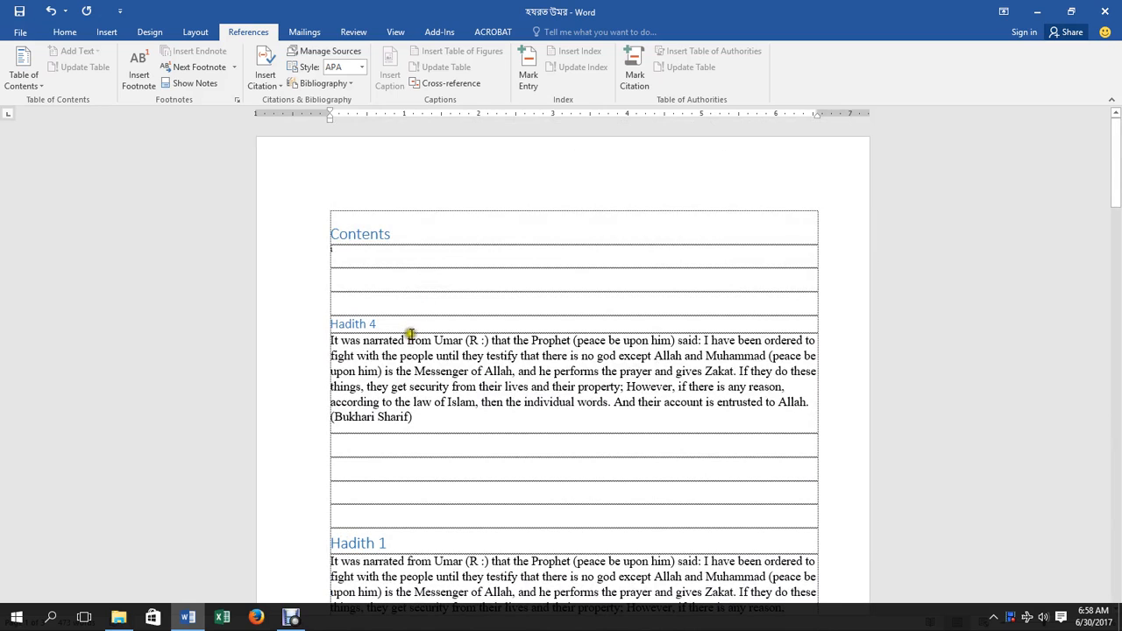
Insert a footnote there marked with the custom ⊕ symbol.
left_click(236, 99)
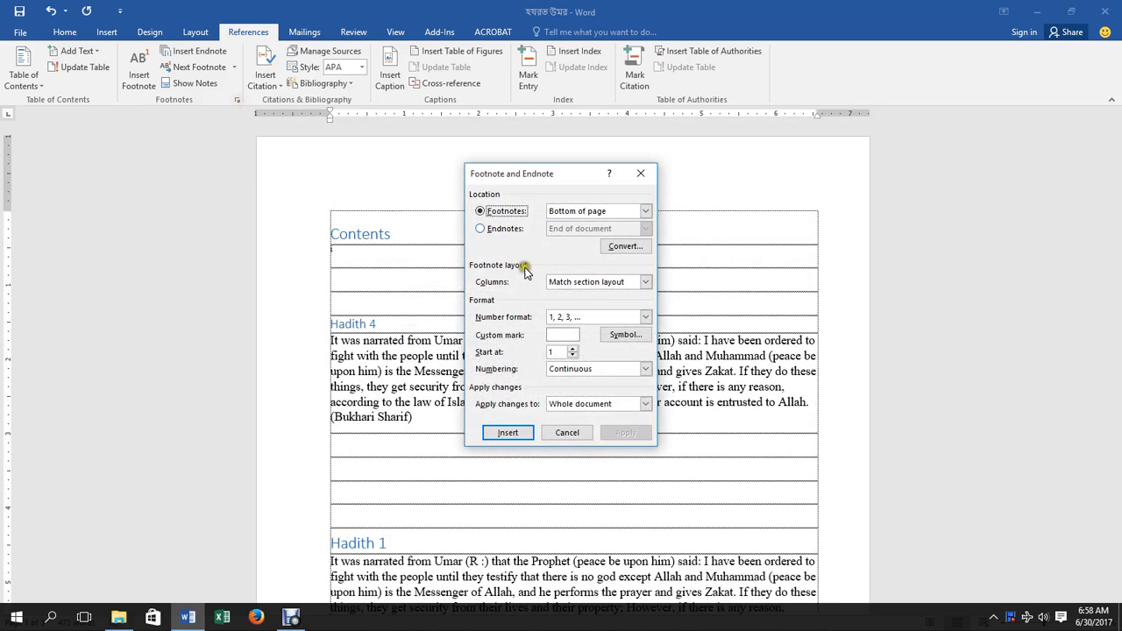
left_click(606, 337)
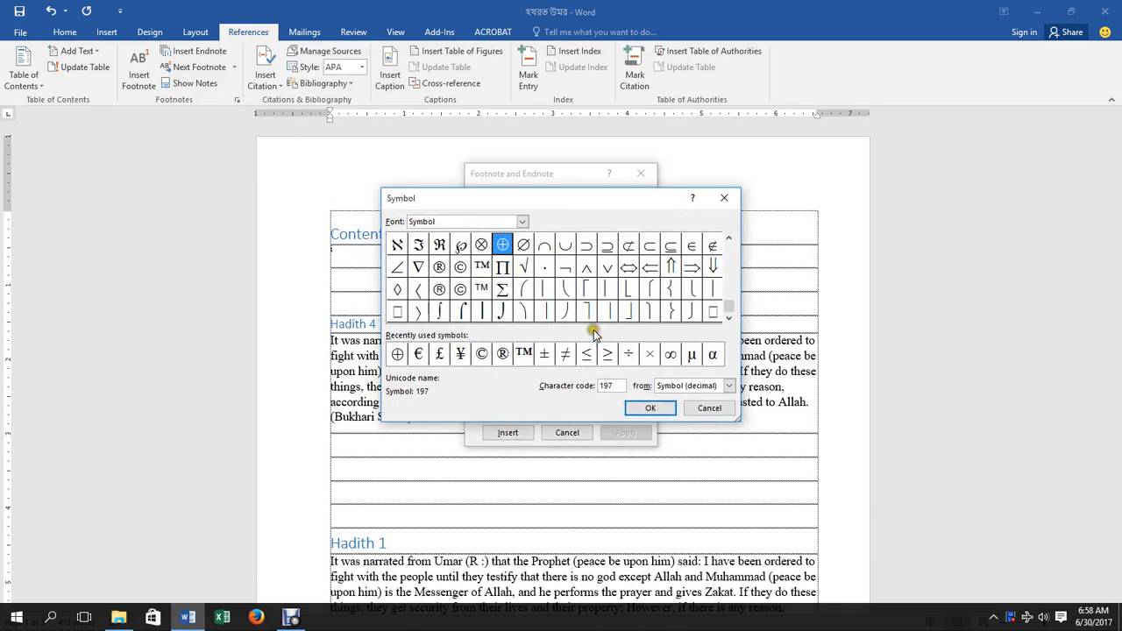
left_click(399, 354)
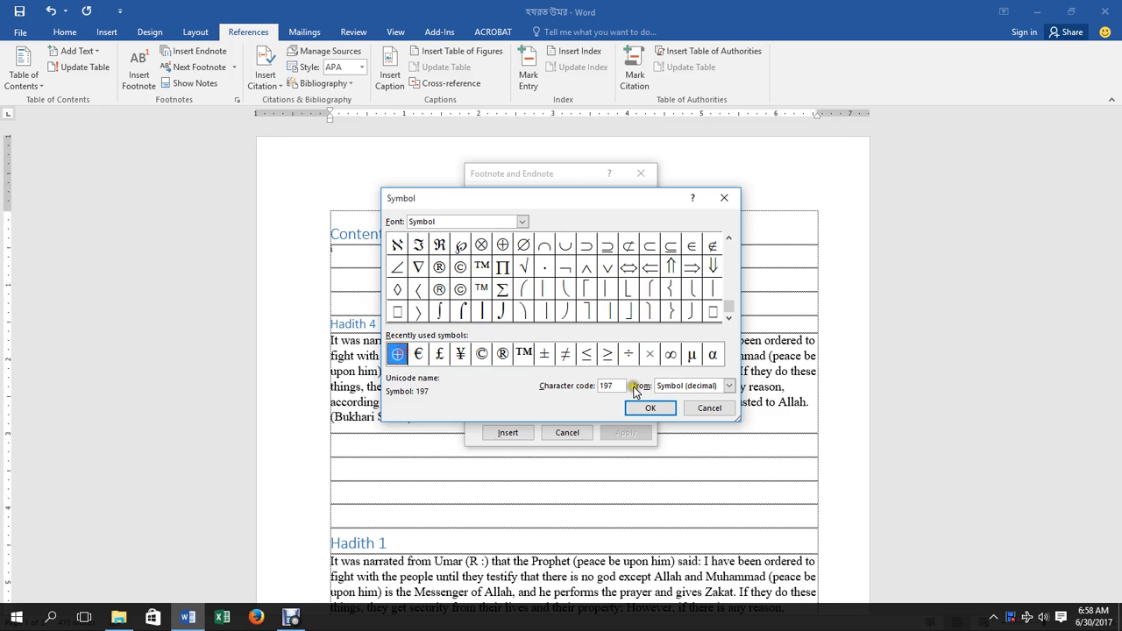
left_click(648, 408)
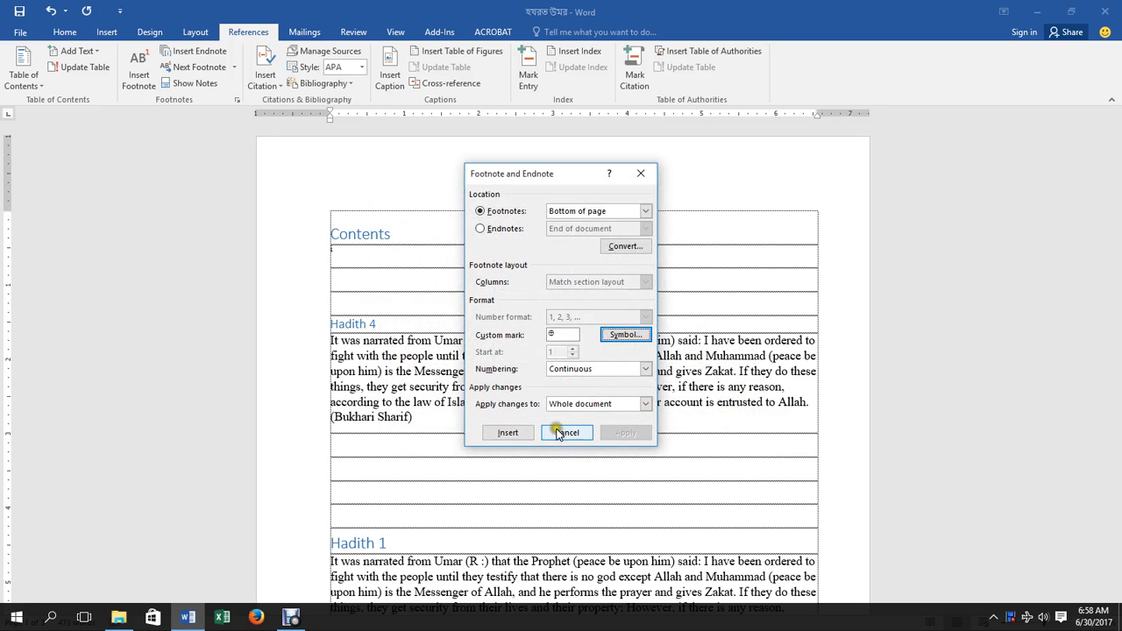
left_click(509, 433)
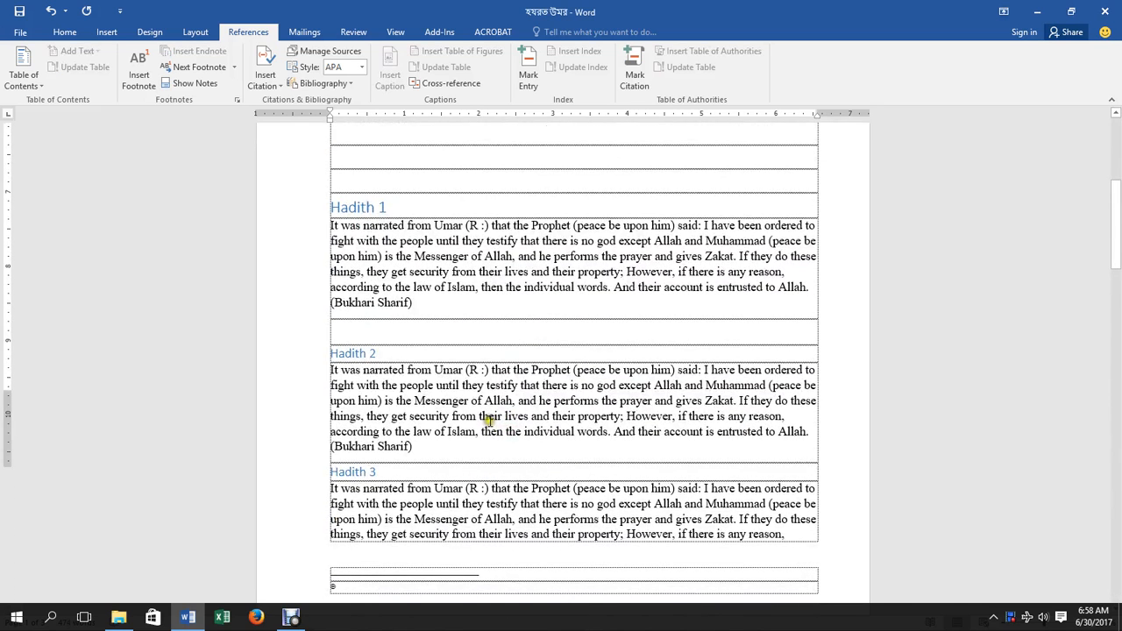
left_click(235, 101)
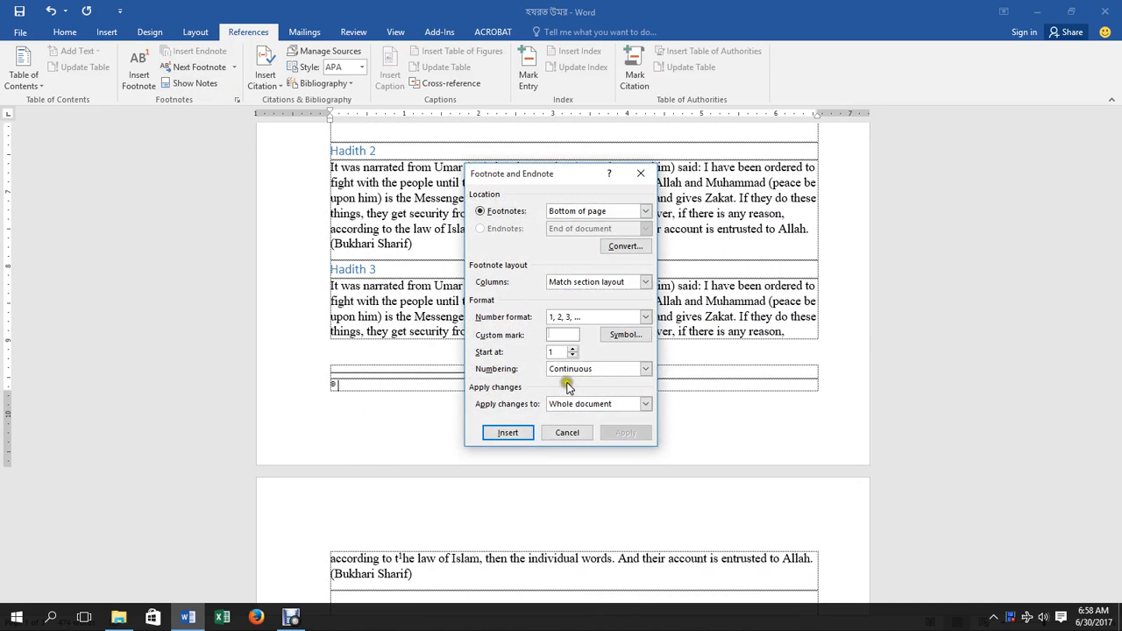
left_click(644, 368)
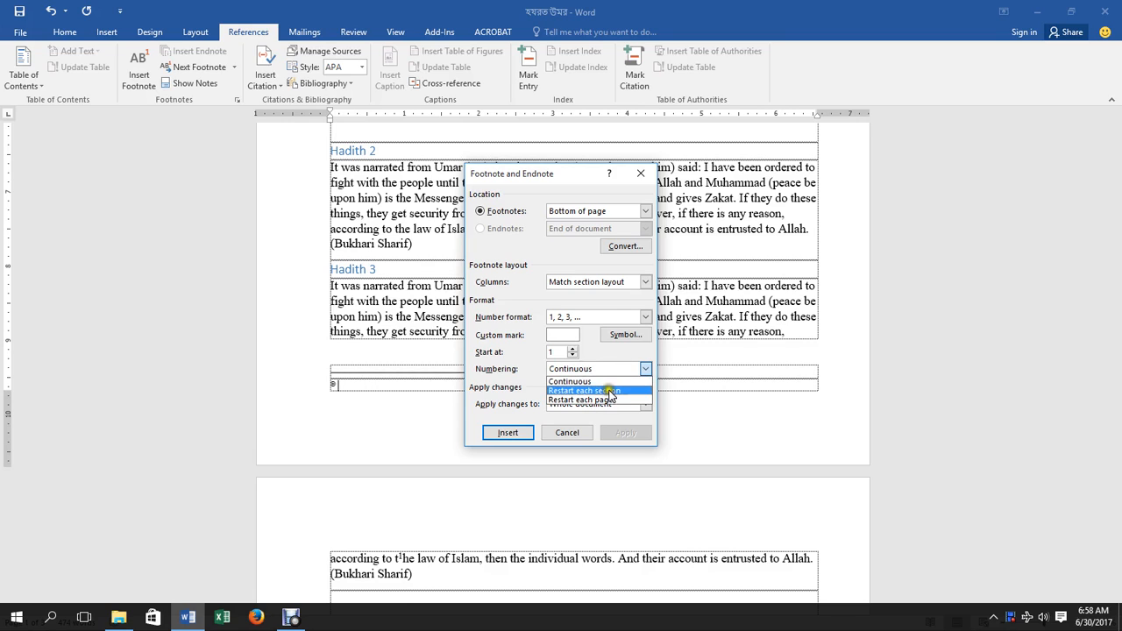
left_click(552, 261)
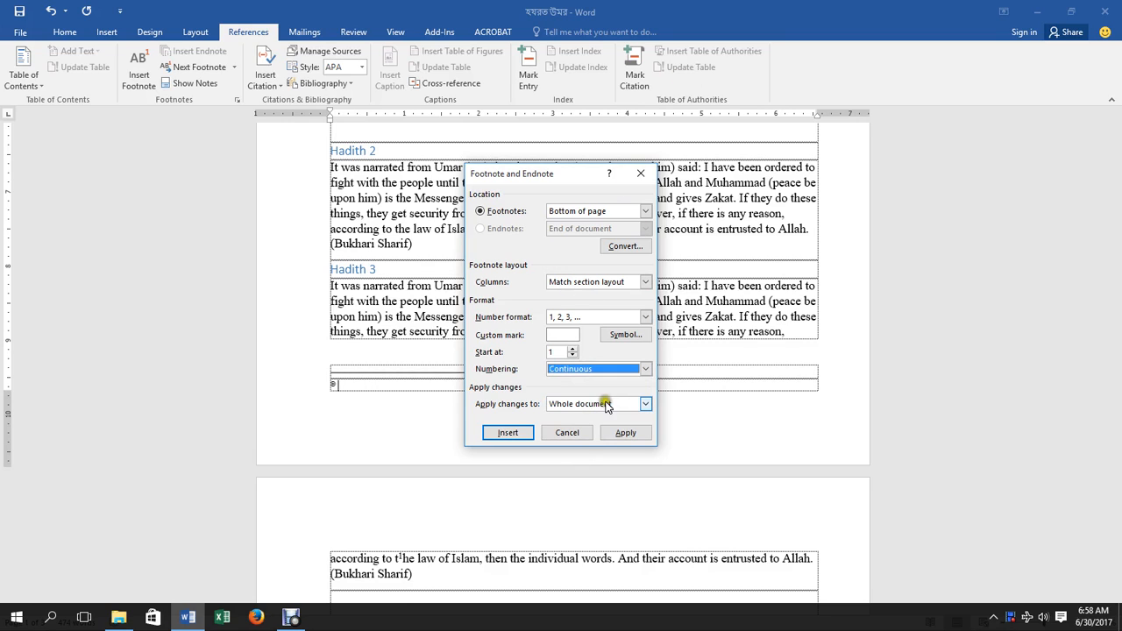
left_click(567, 433)
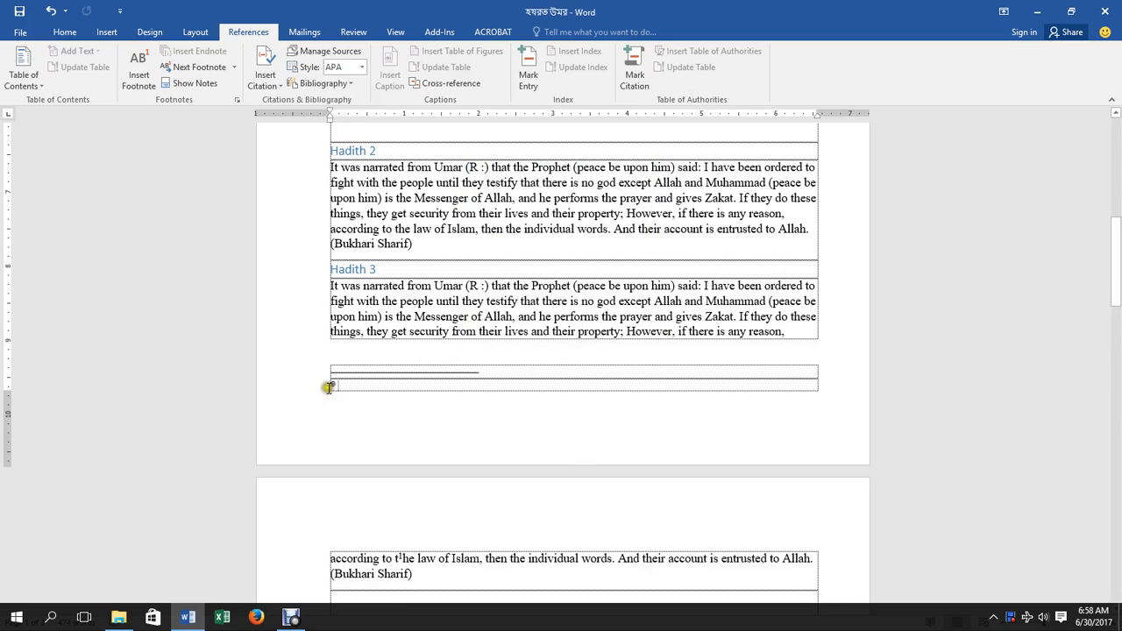
scroll(350, 372, "up", 8)
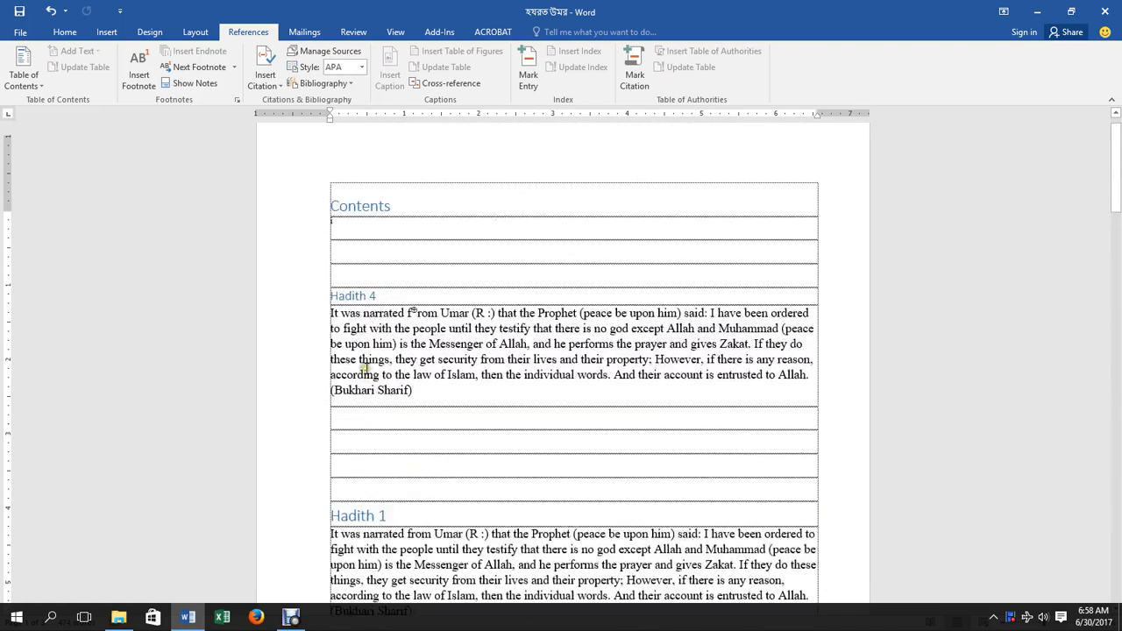
scroll(364, 368, "up", 1)
left_click(334, 254)
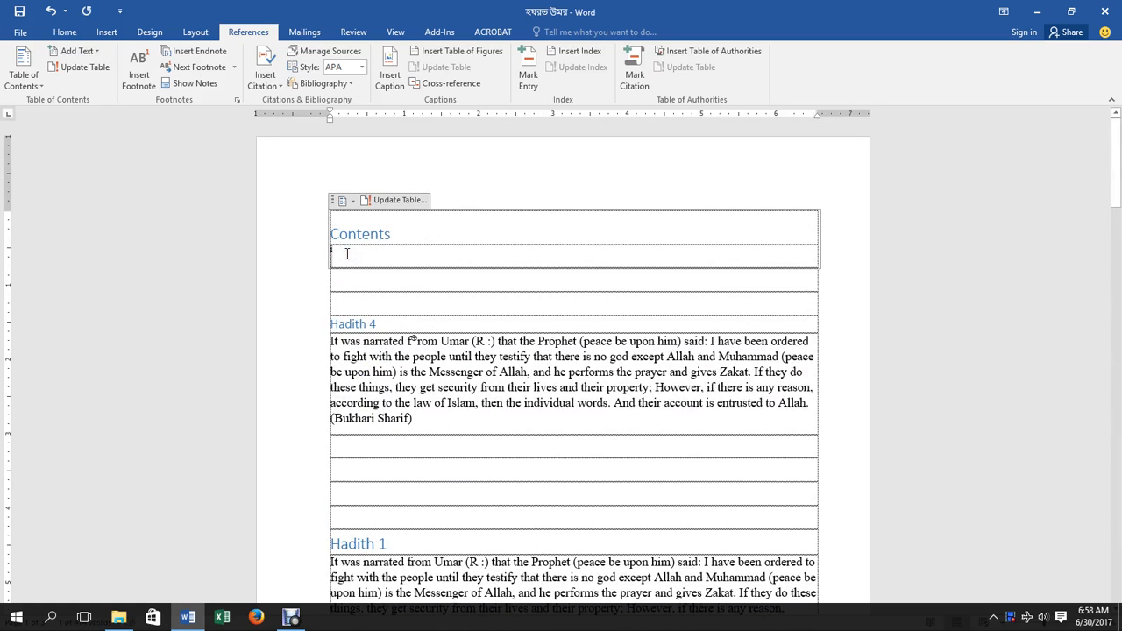
scroll(443, 307, "down", 5)
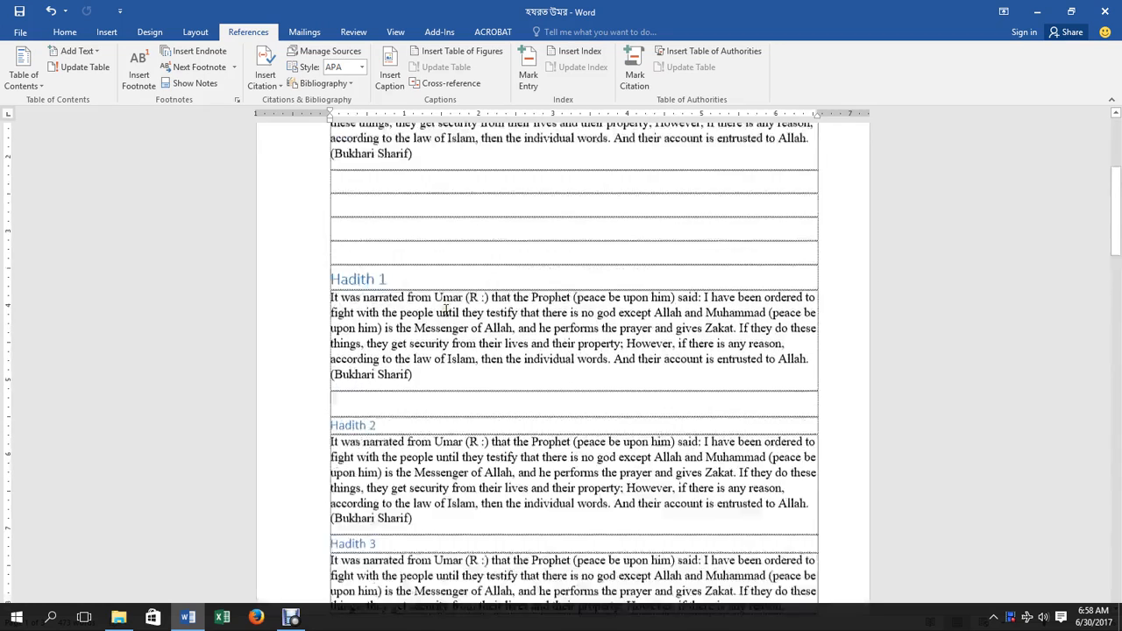
scroll(444, 307, "up", 5)
left_click(418, 340)
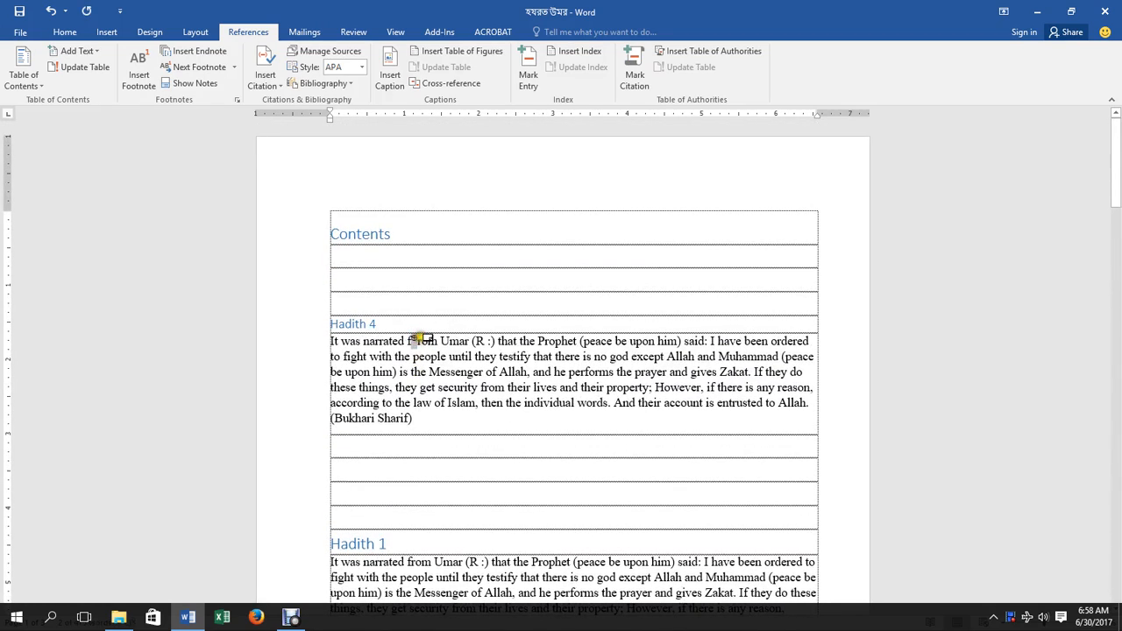
scroll(430, 350, "down", 10)
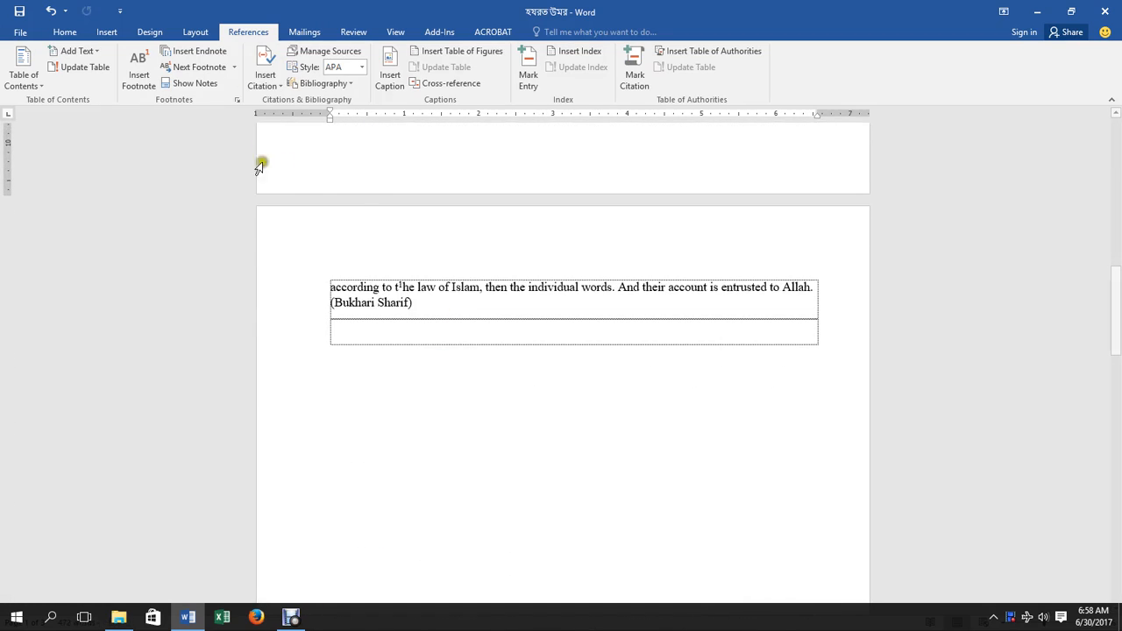
scroll(430, 225, "up", 10)
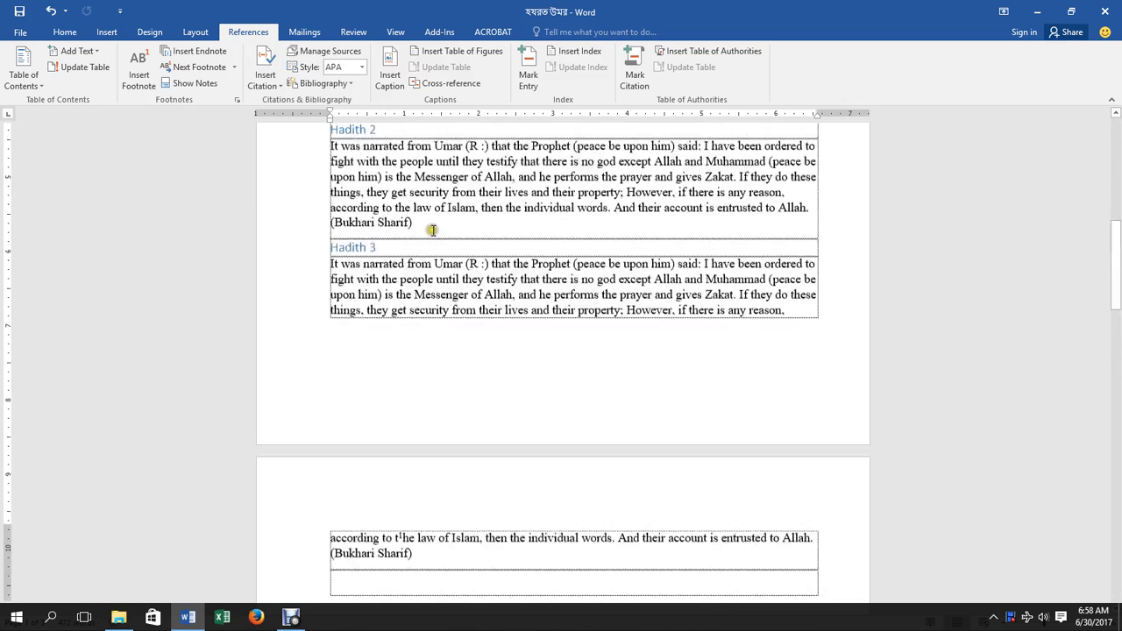
Delete the Contents table of contents, then undo to bring back the blank rows above Hadith 4.
scroll(433, 230, "up", 1)
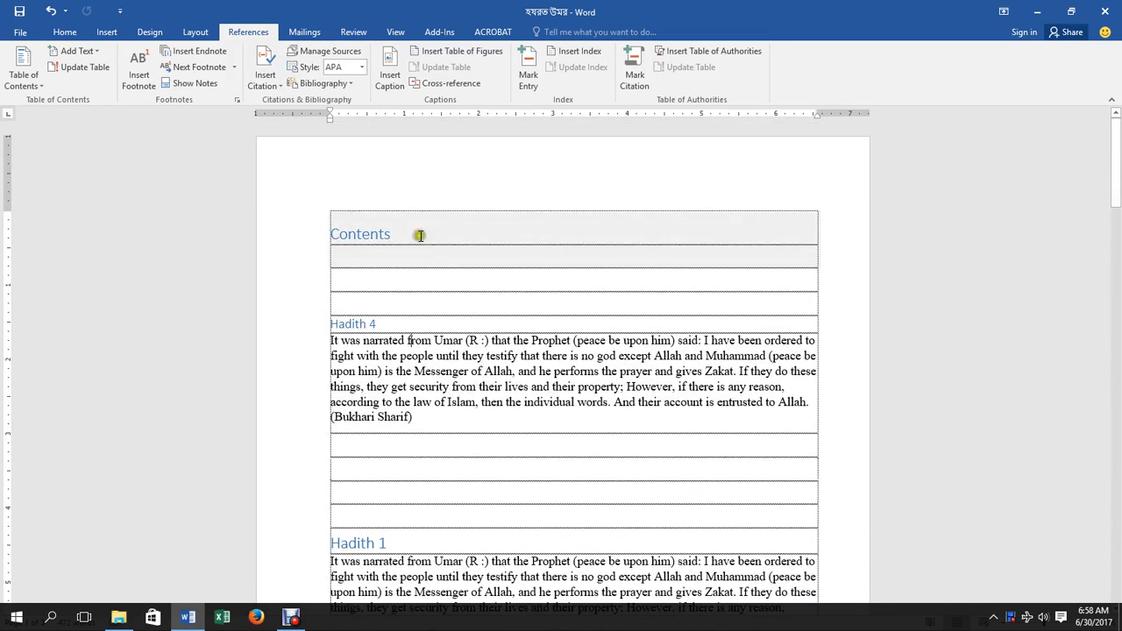
left_click(381, 255)
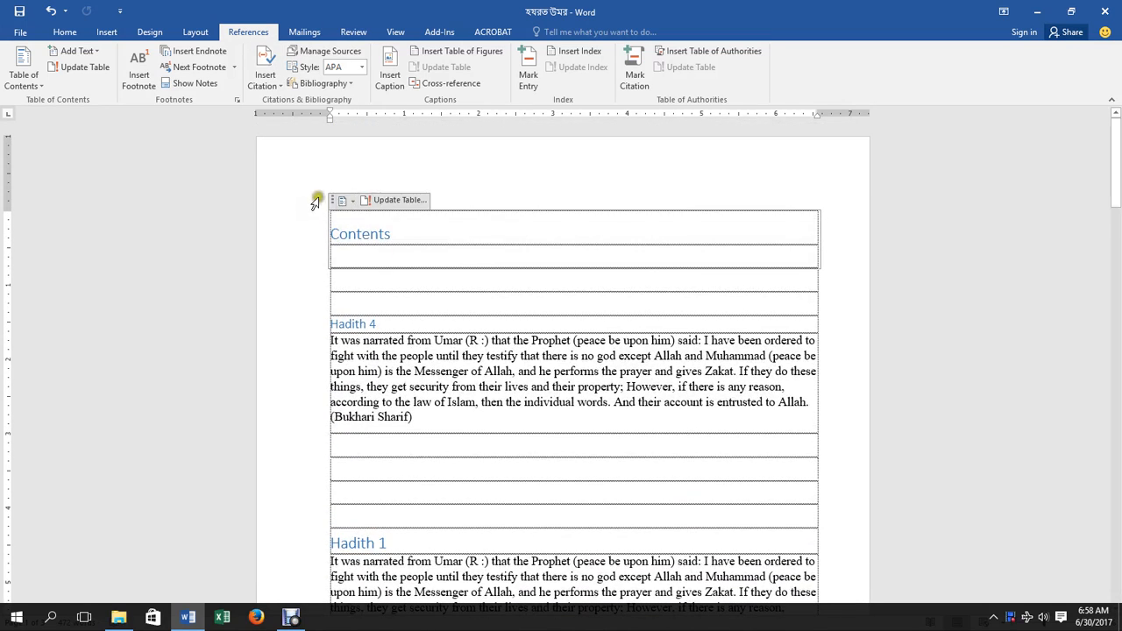
left_click_drag(324, 215, 403, 268)
key("Delete")
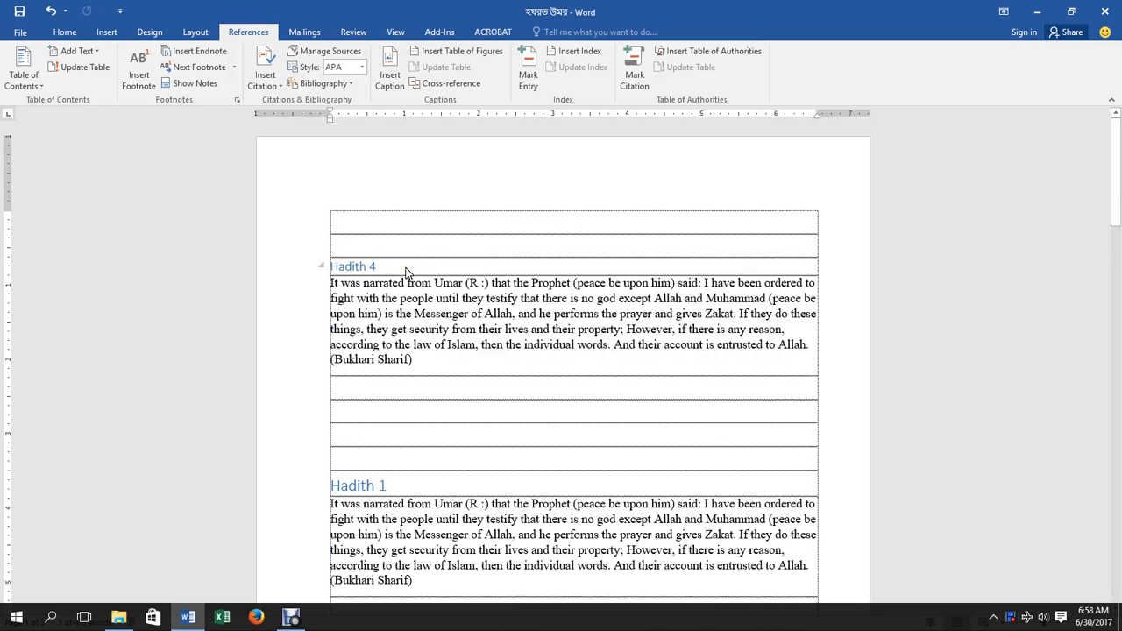
key("ctrl+z")
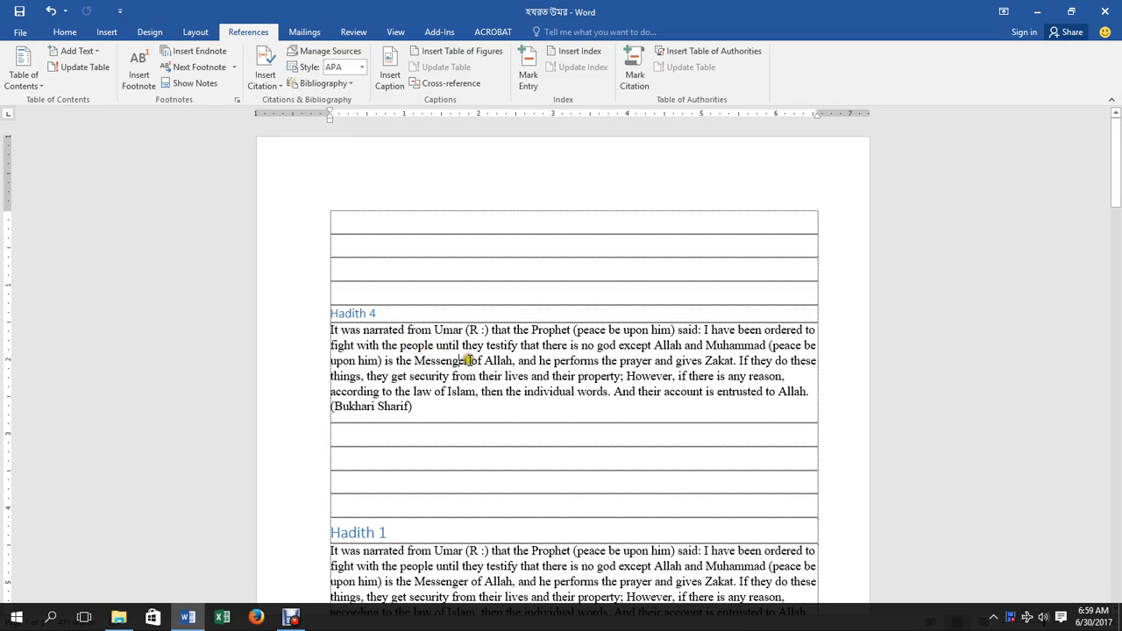
Start a new Book citation source at the word Messenger in Hadith 4.
left_click(470, 361)
left_click(279, 85)
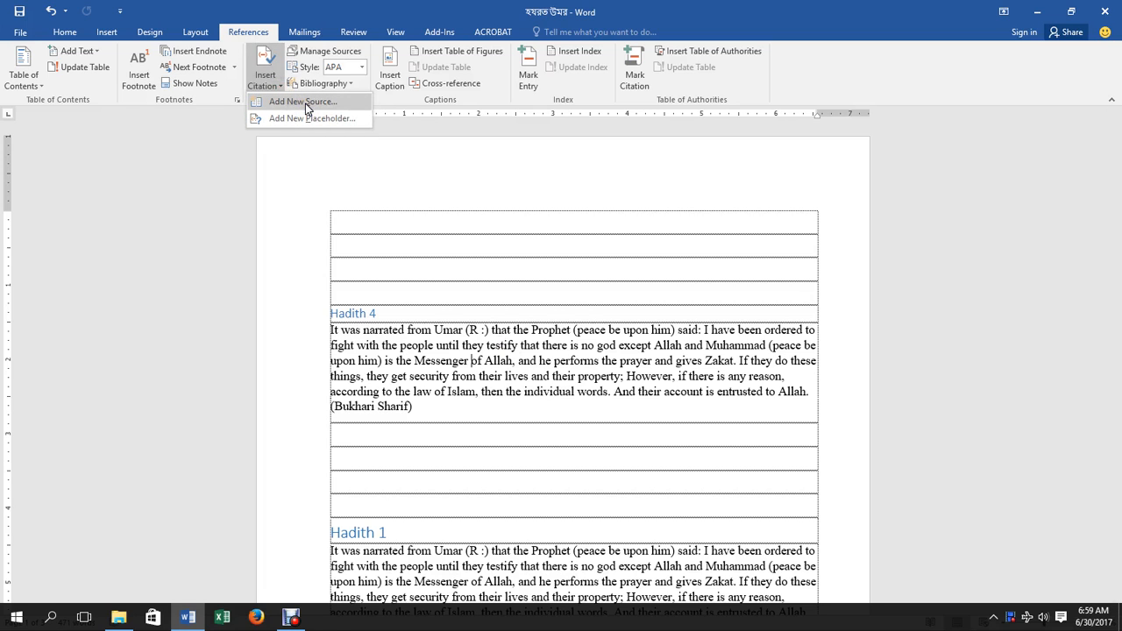
left_click(303, 102)
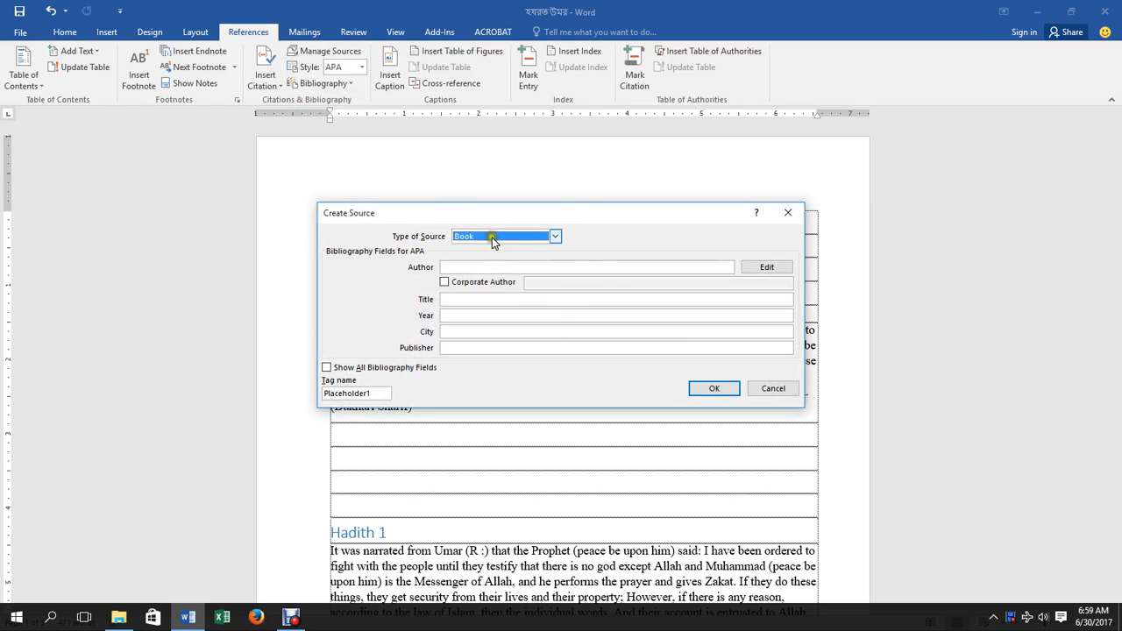
left_click(554, 236)
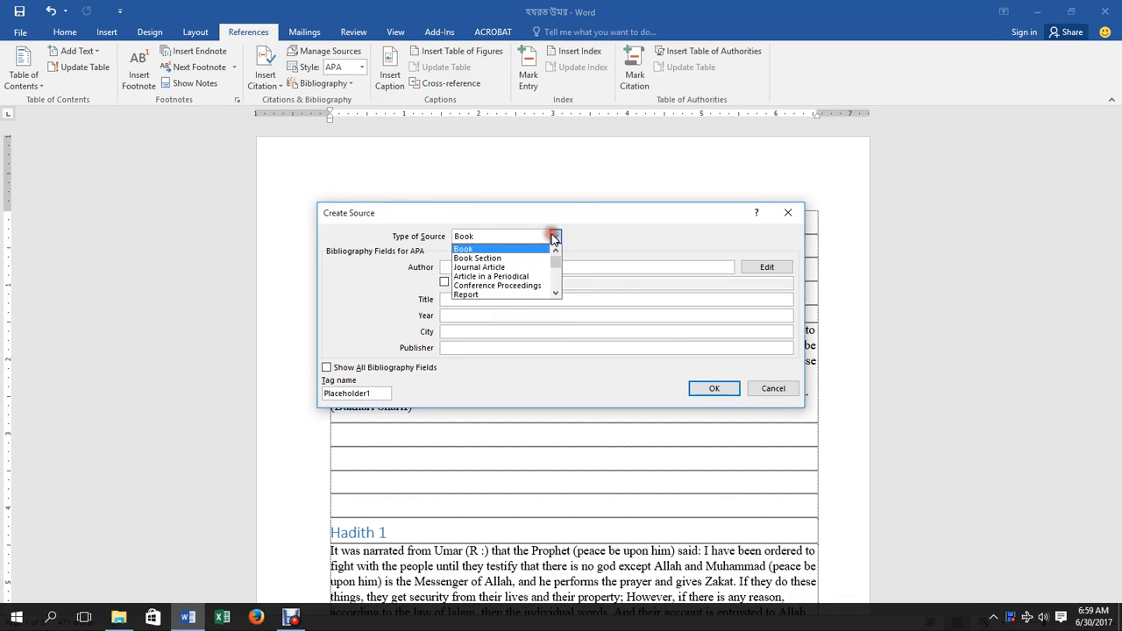
left_click(487, 252)
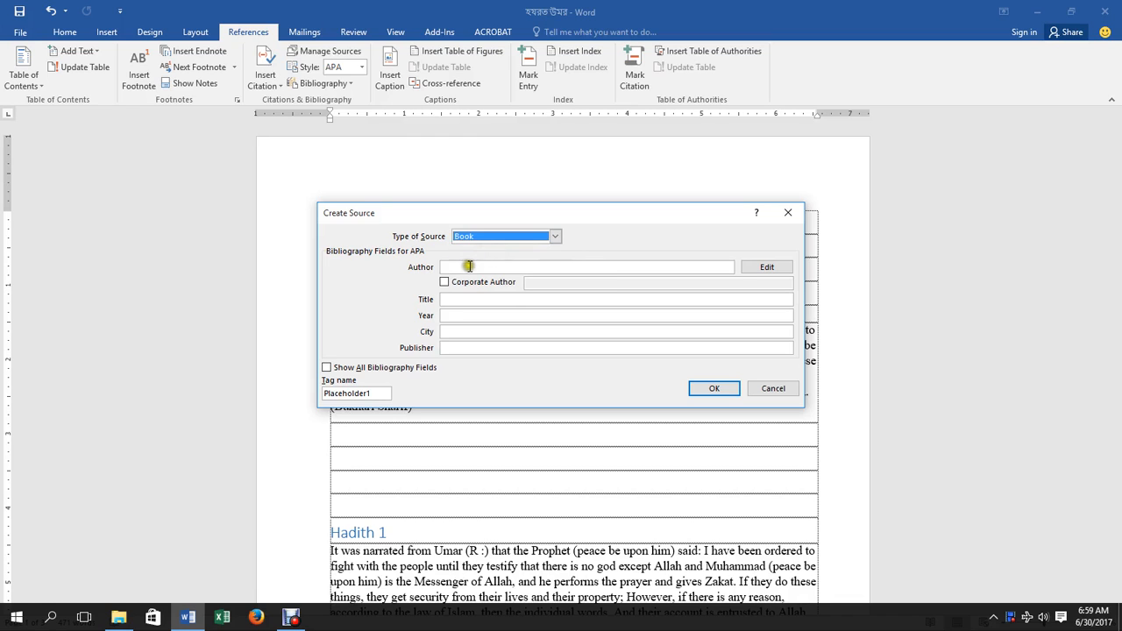
Enter the author, title 'tutorial', year 2017, city and publisher, and insert the citation.
left_click(469, 266)
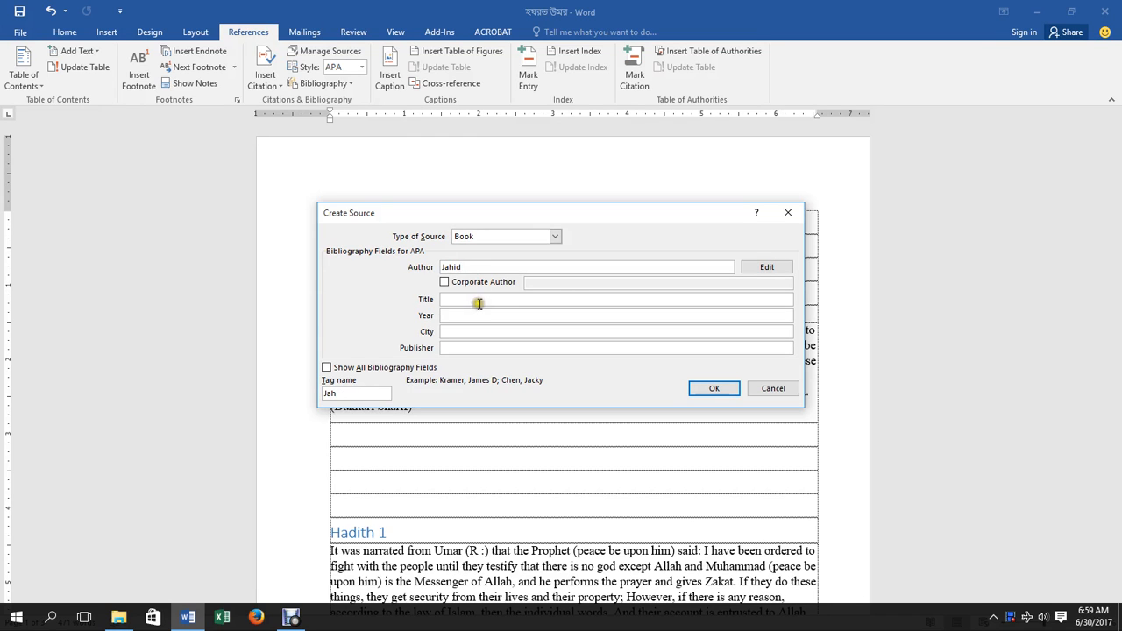
left_click(478, 302)
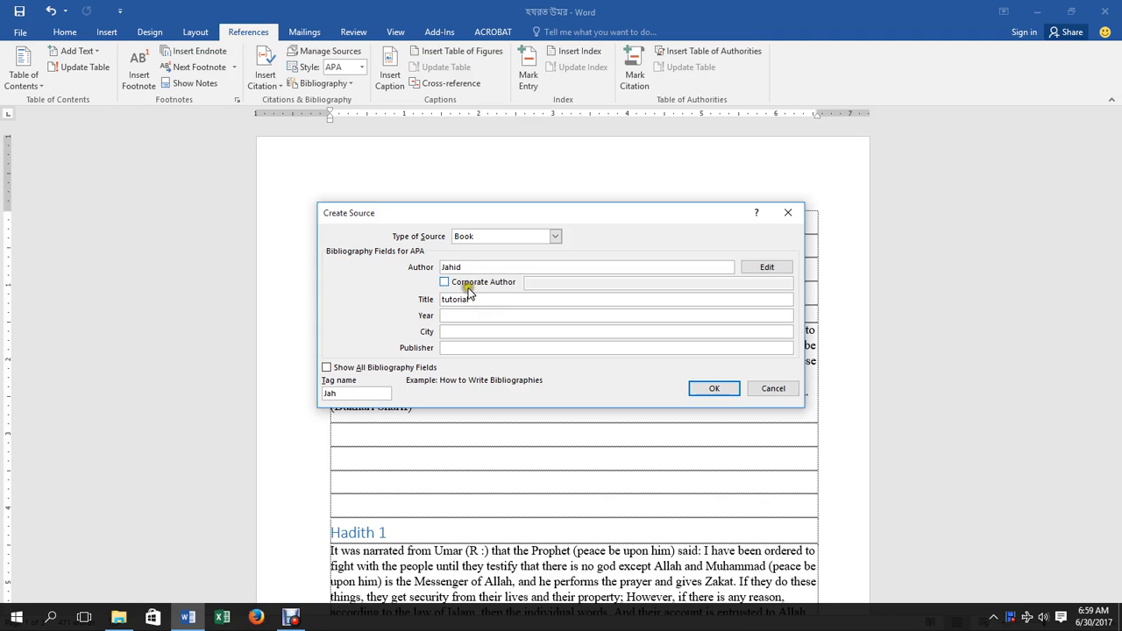
left_click(465, 317)
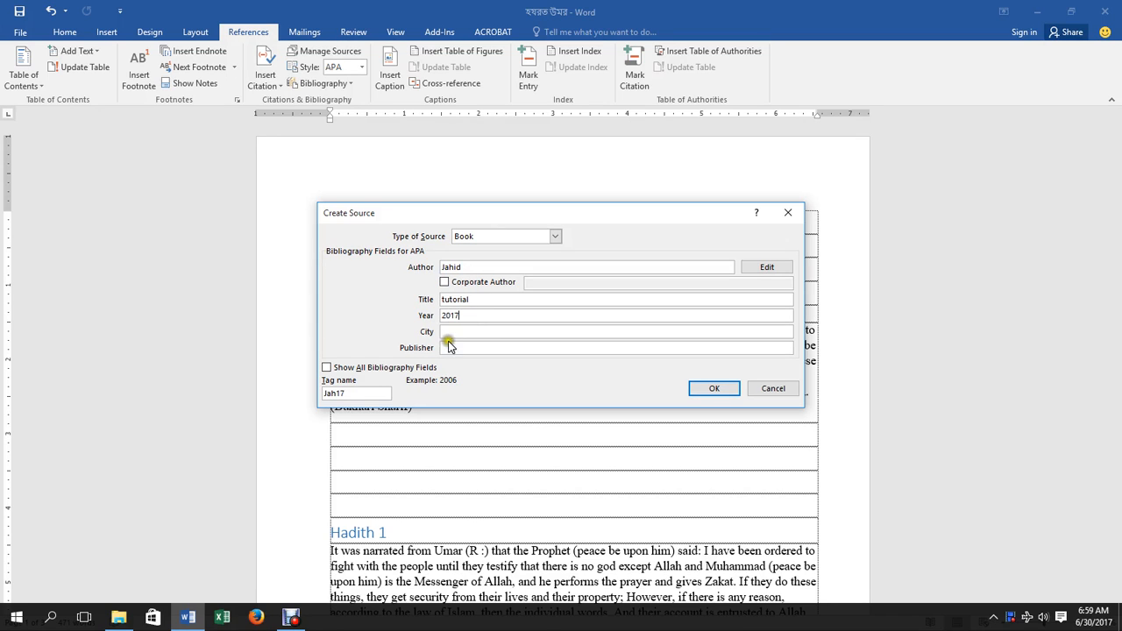
left_click(452, 332)
left_click(449, 348)
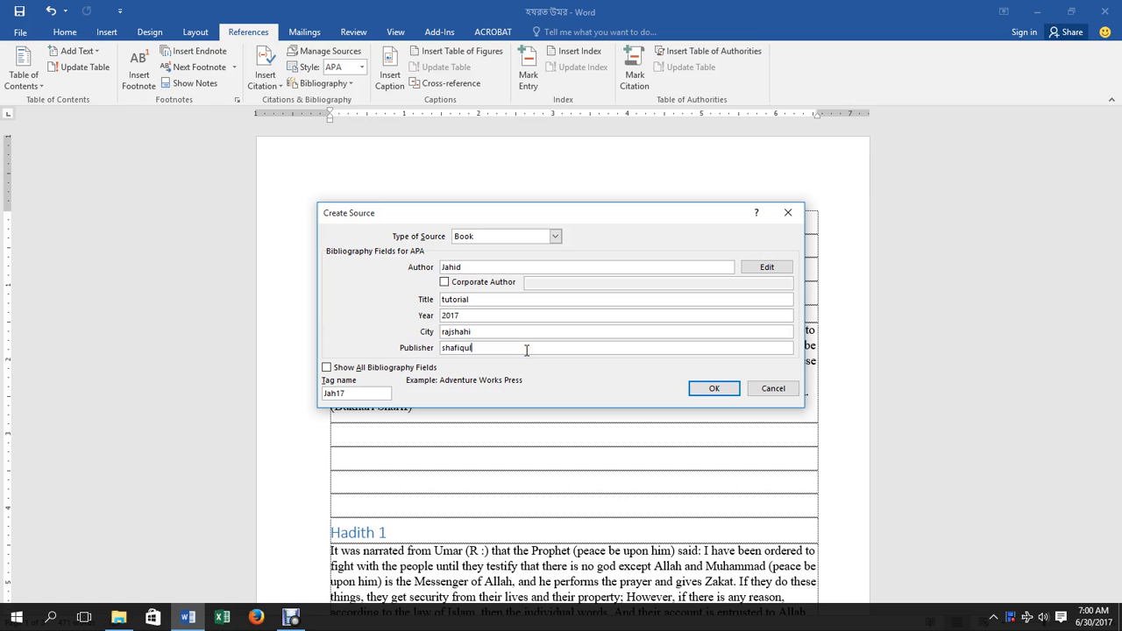
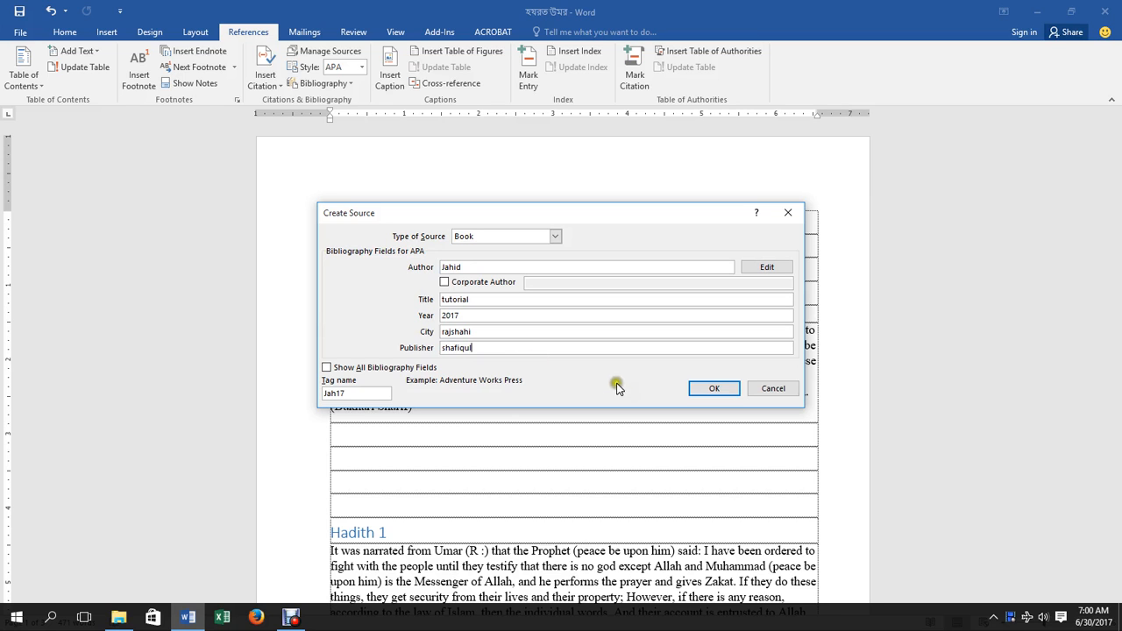
left_click(710, 392)
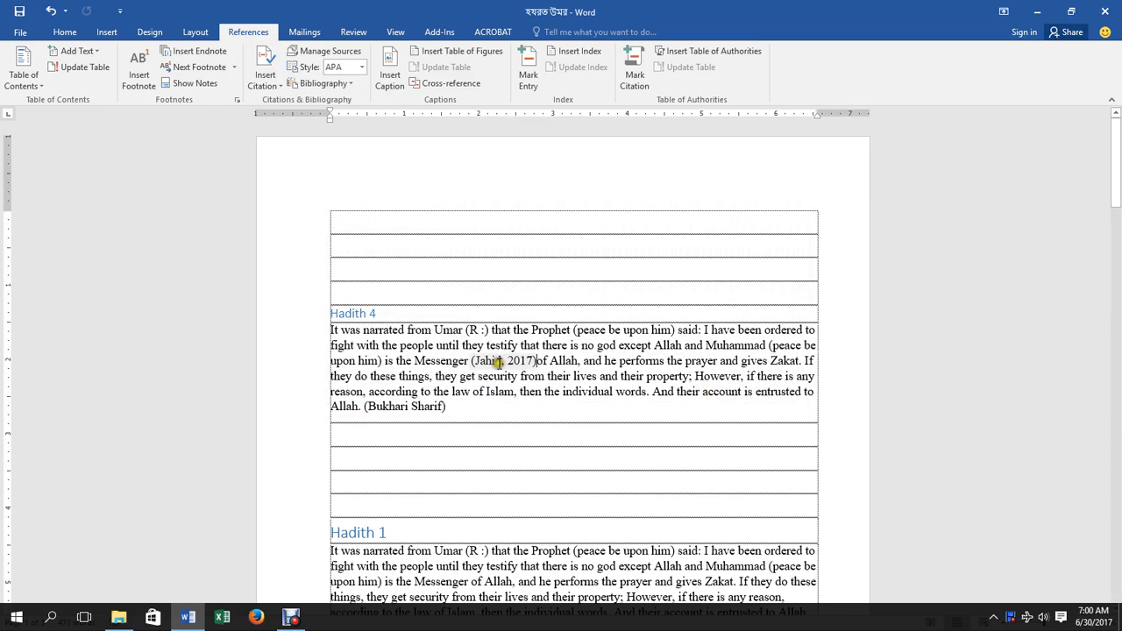
Select the new citation and open, then dismiss, its options menu.
left_click(483, 361)
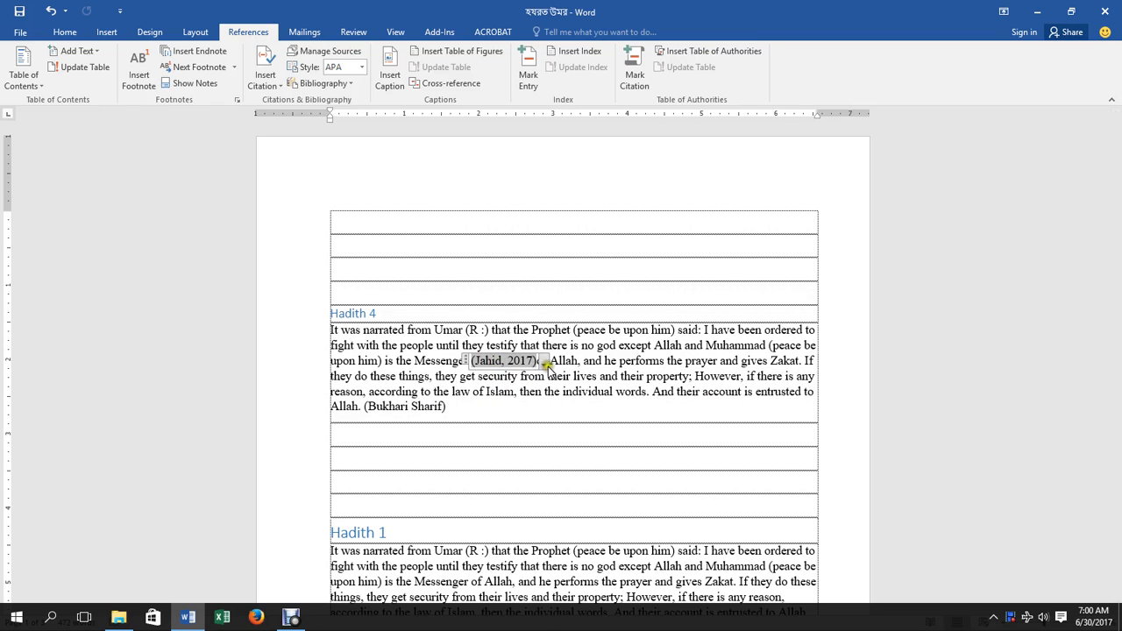
left_click(543, 362)
left_click(545, 364)
left_click(545, 364)
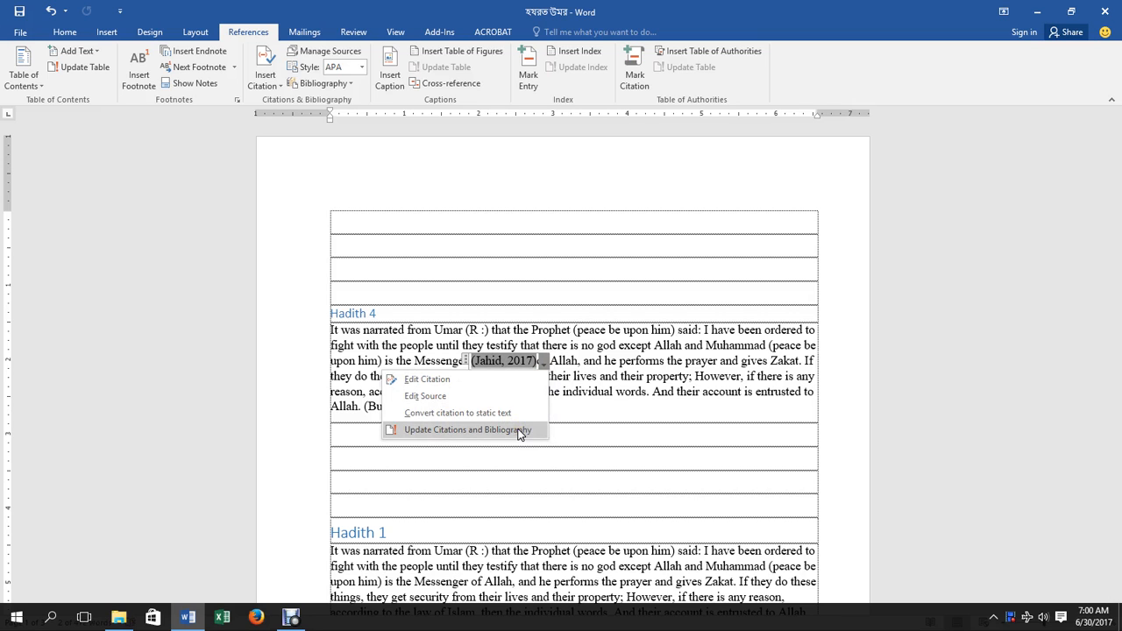
left_click(568, 394)
scroll(515, 381, "down", 5)
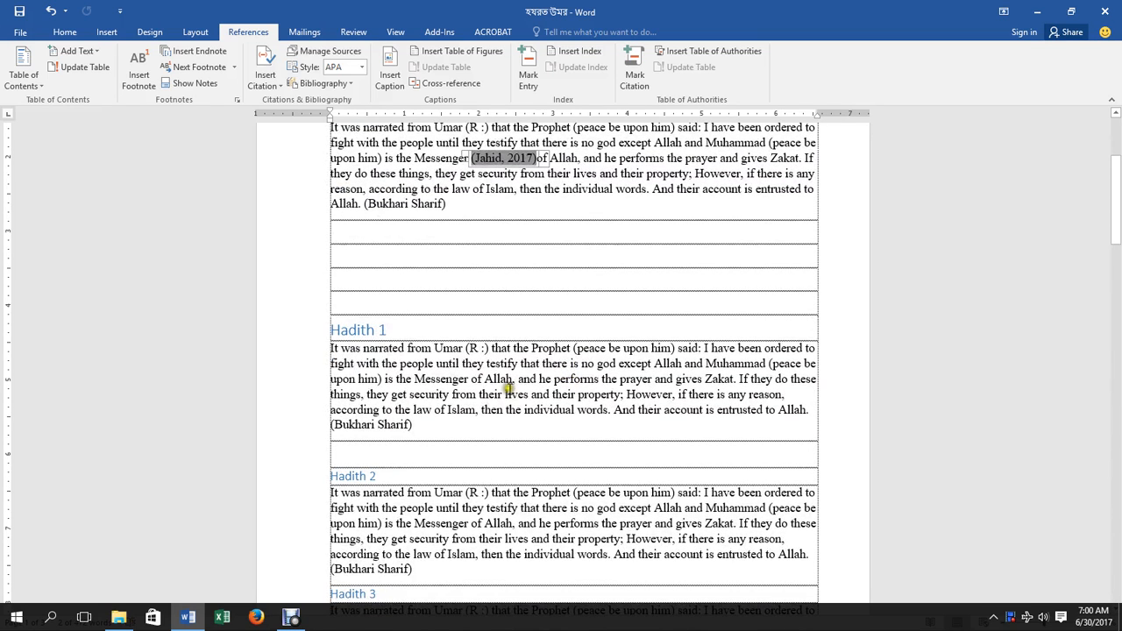
Add a Report source titled 'tutorial', year 2017, and cite it in the Hadith 1 paragraph.
left_click(514, 159)
left_click(266, 79)
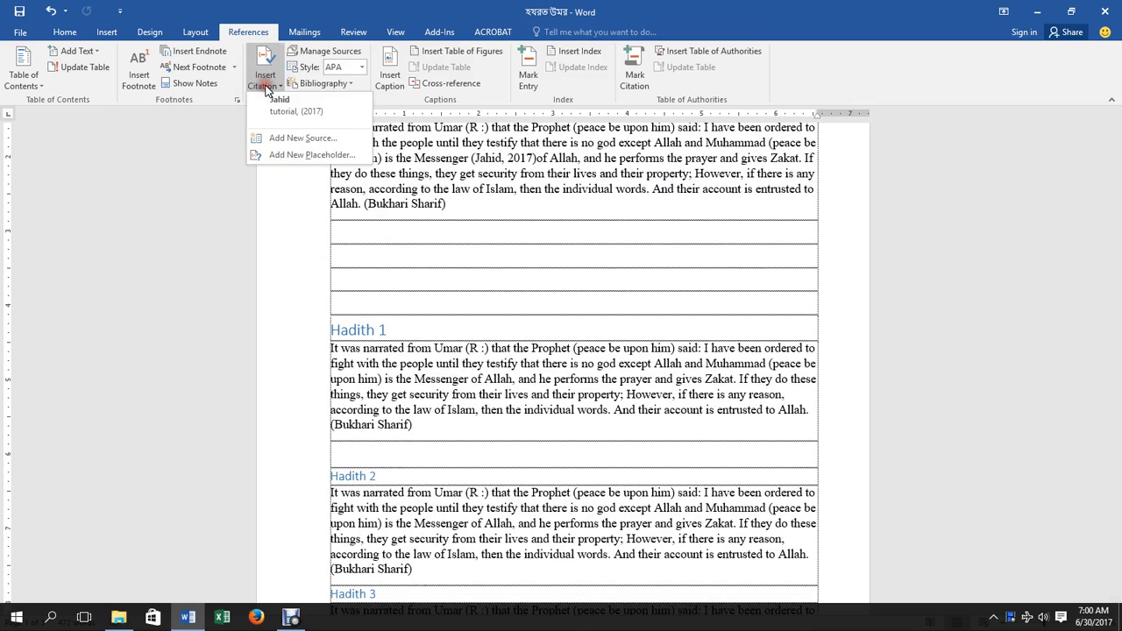
left_click(293, 139)
left_click(555, 236)
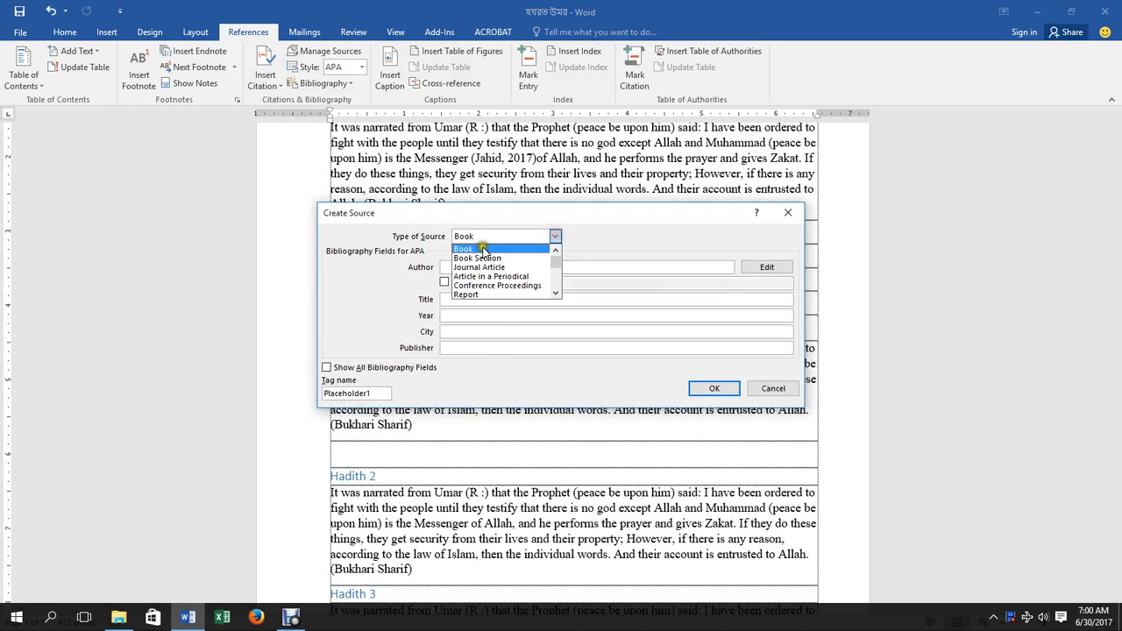
left_click(488, 296)
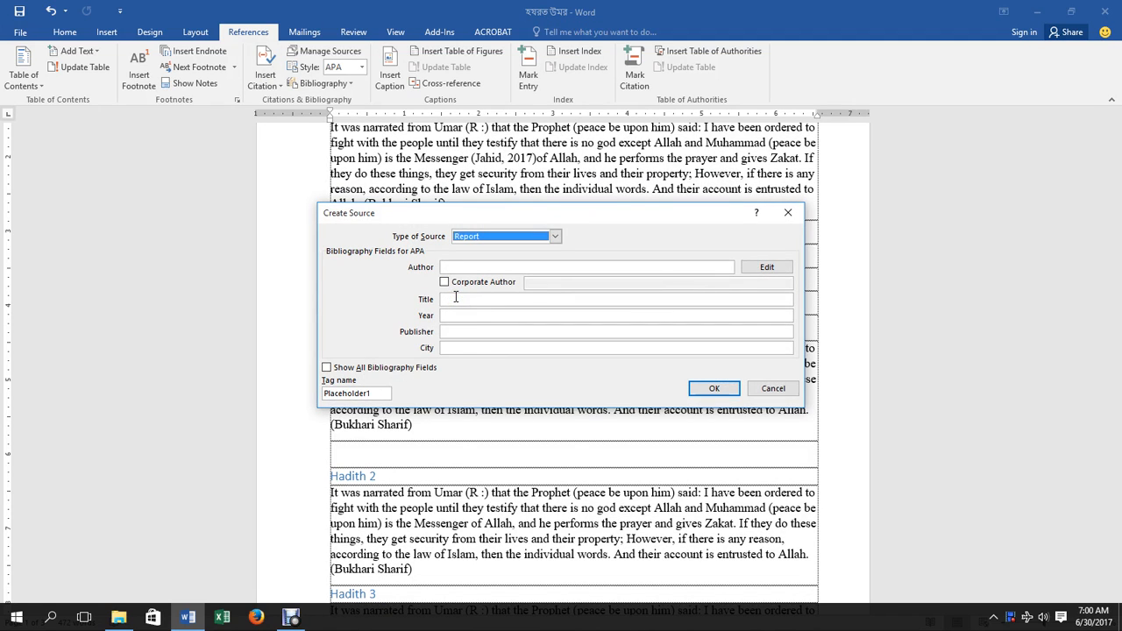
left_click(456, 298)
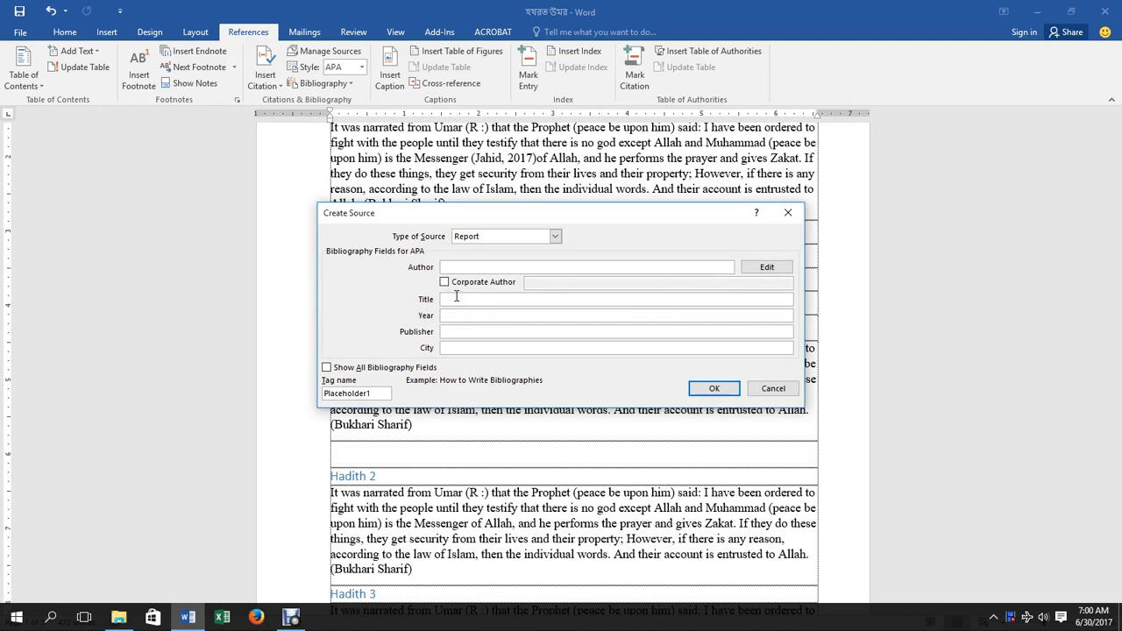
type("tutorial")
left_click(472, 314)
type("2017")
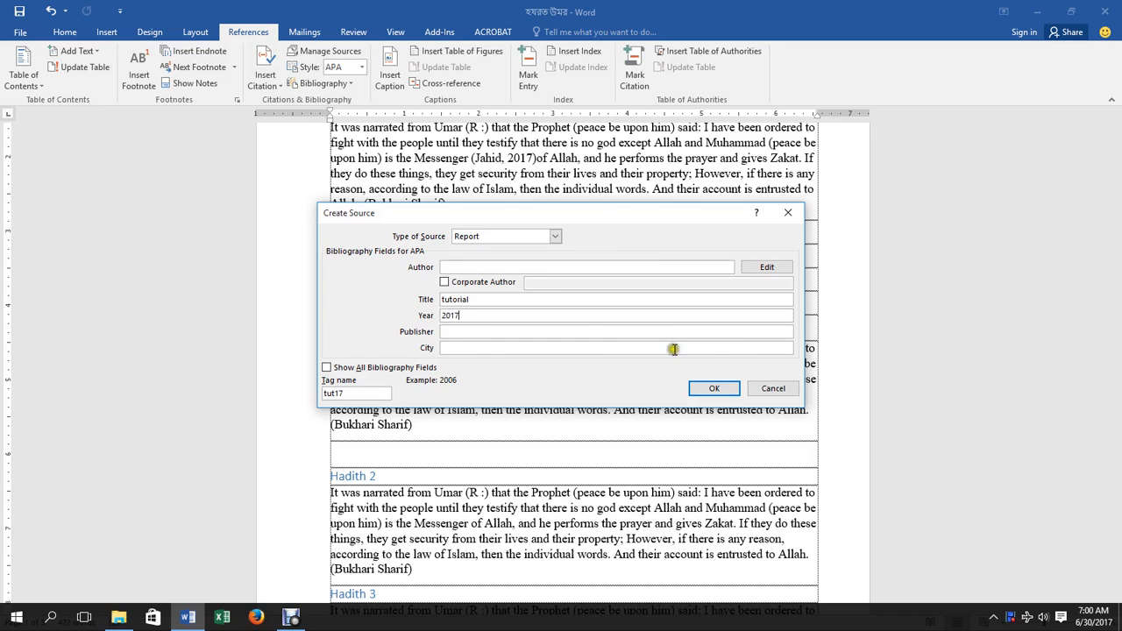
left_click(711, 387)
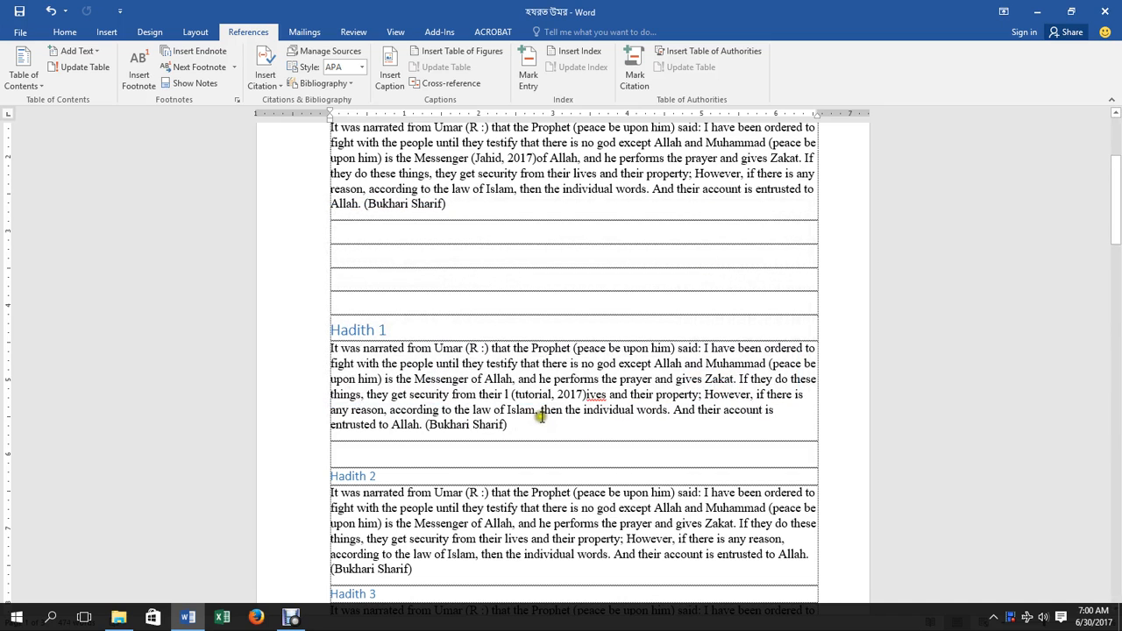
left_click(637, 365)
Insert the built-in Bibliography layout into the empty top row, listing both sources.
scroll(598, 355, "up", 4)
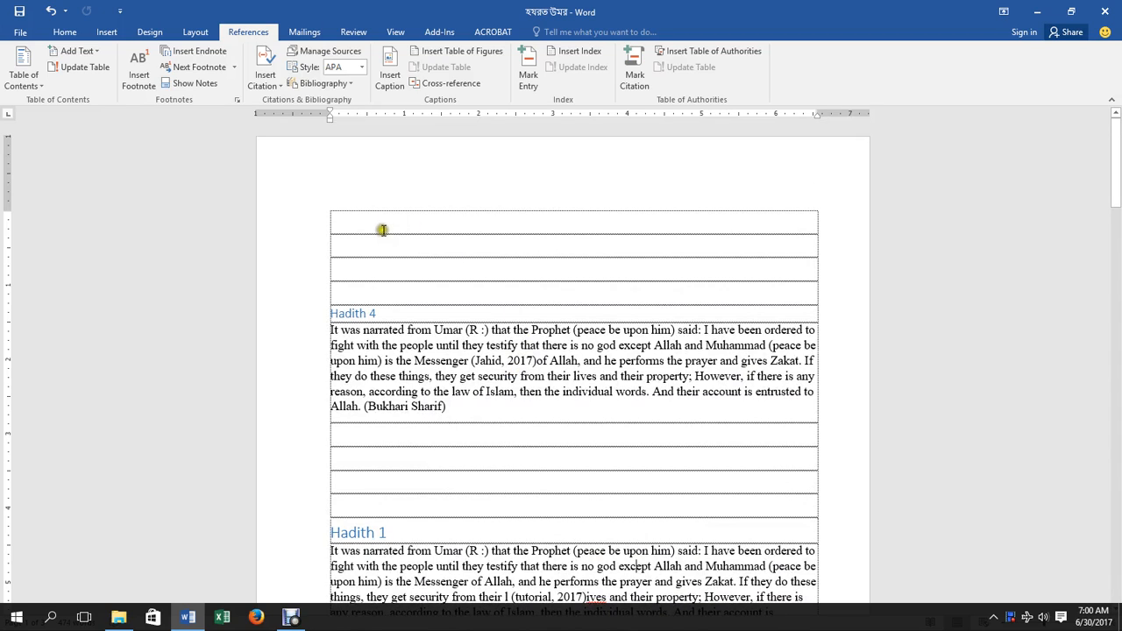
left_click(358, 220)
left_click(348, 91)
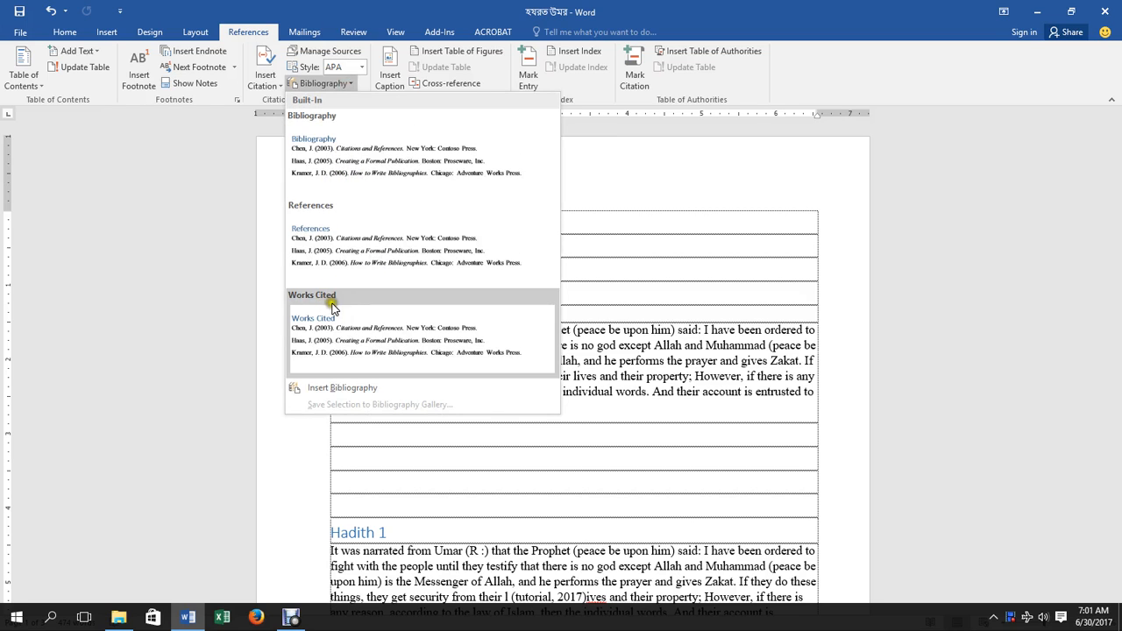
left_click(324, 161)
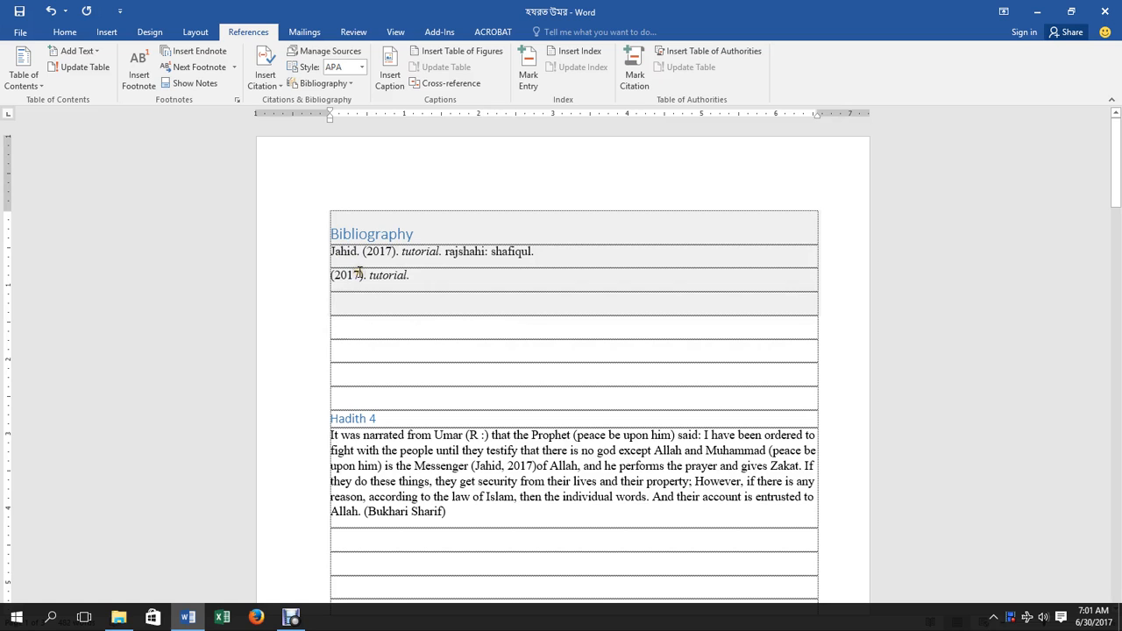
Check Manage Sources, try GB7714 and GOST - Title Sort, then settle on Harvard - Anglia style.
left_click(331, 52)
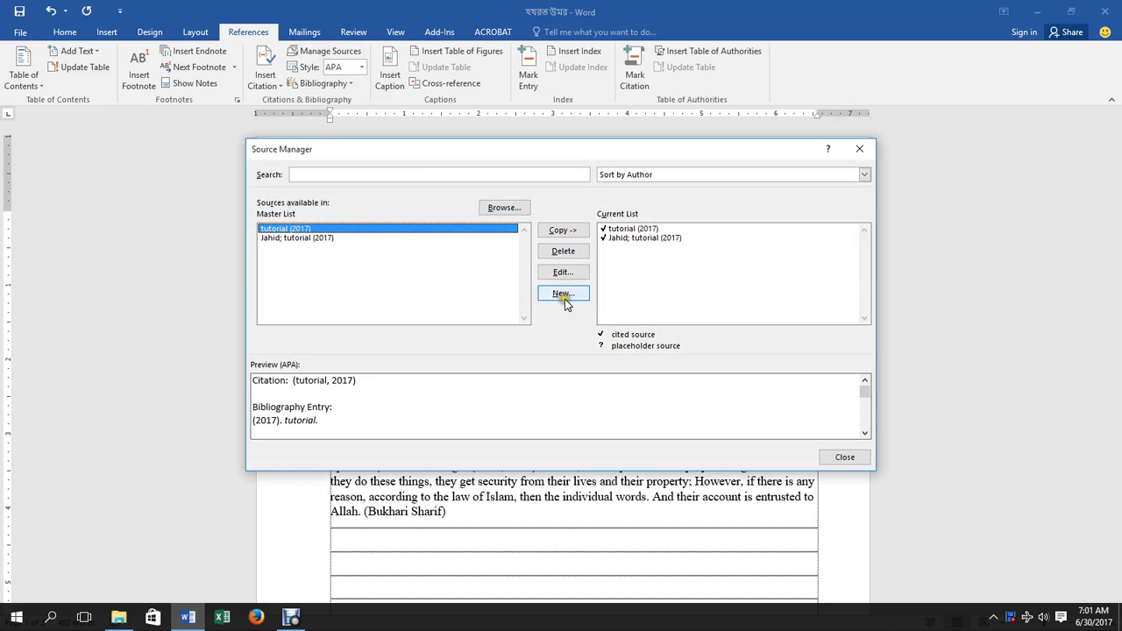
left_click(858, 149)
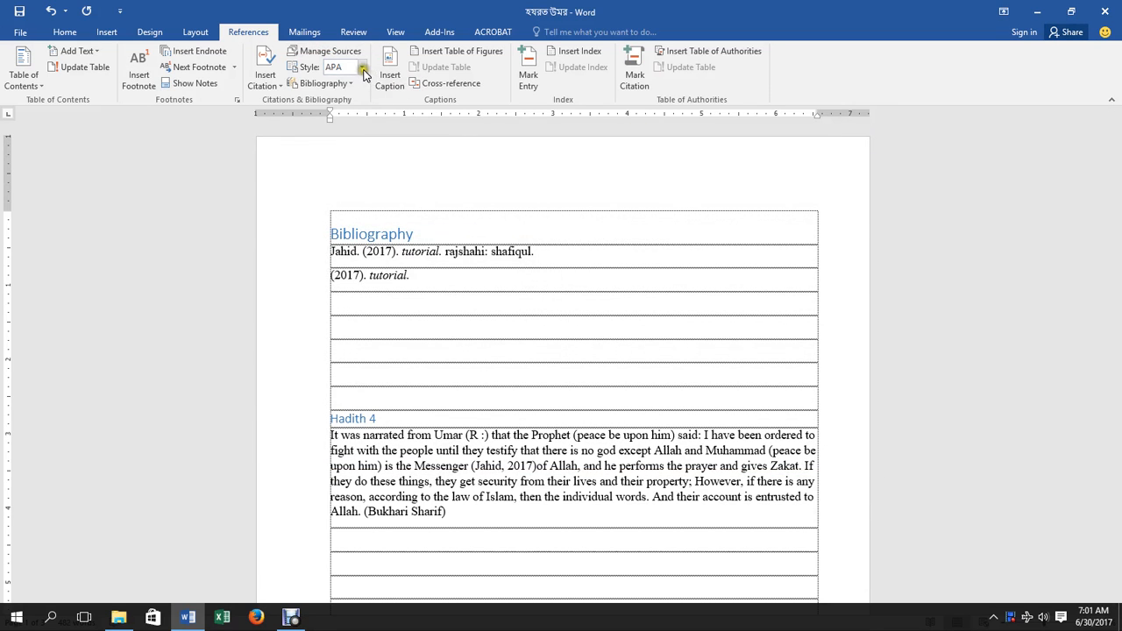
left_click(362, 67)
left_click(340, 144)
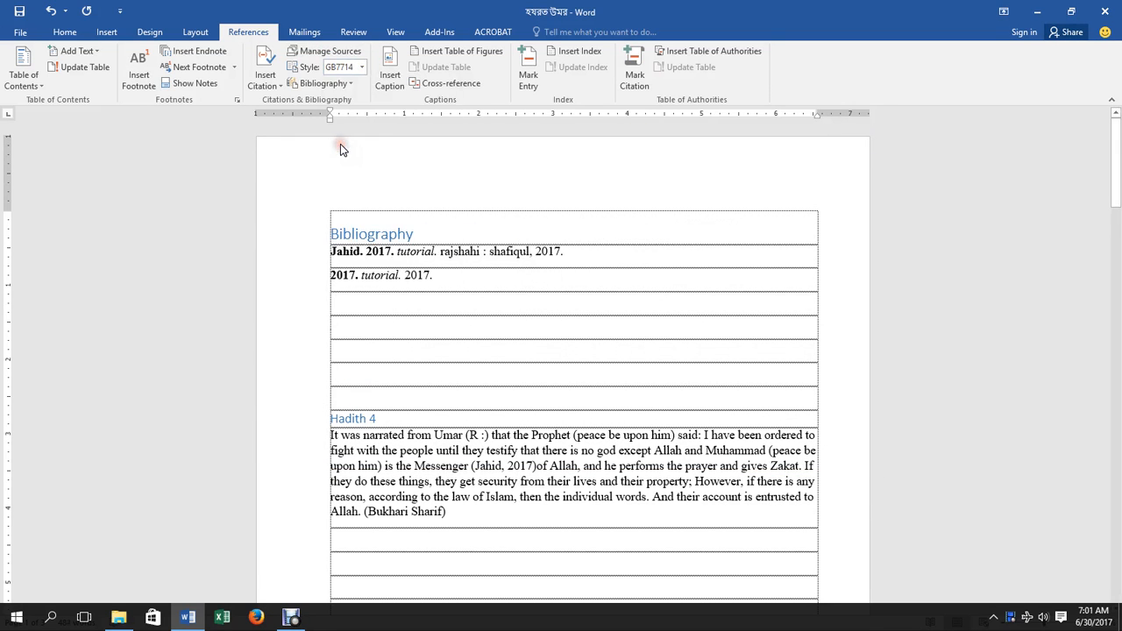
left_click(362, 67)
left_click(346, 187)
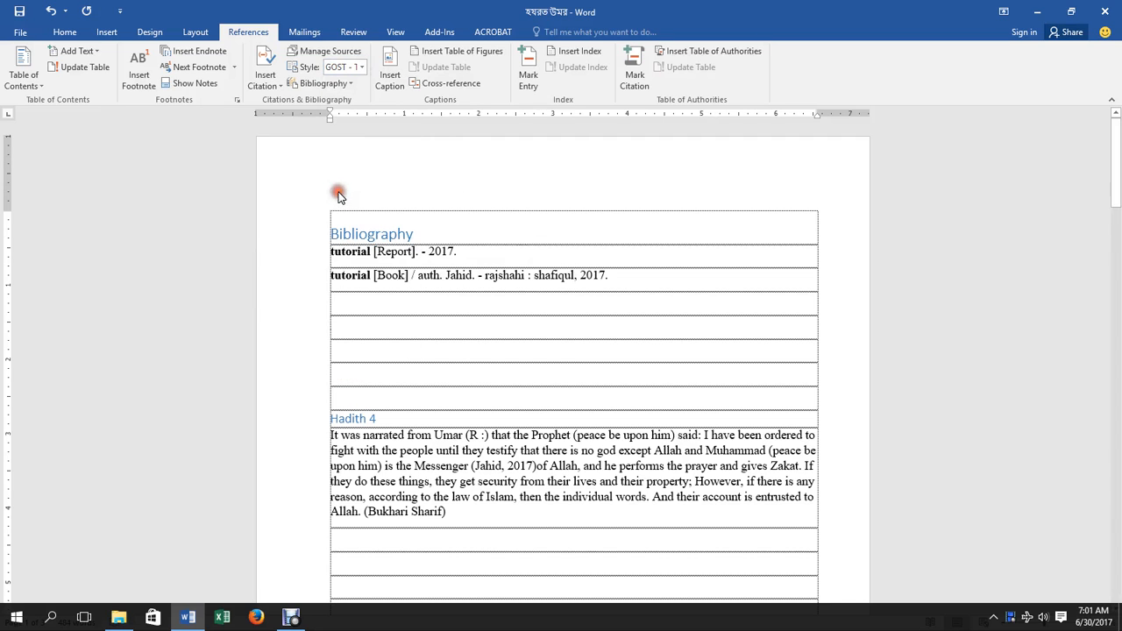
left_click(359, 70)
left_click(346, 214)
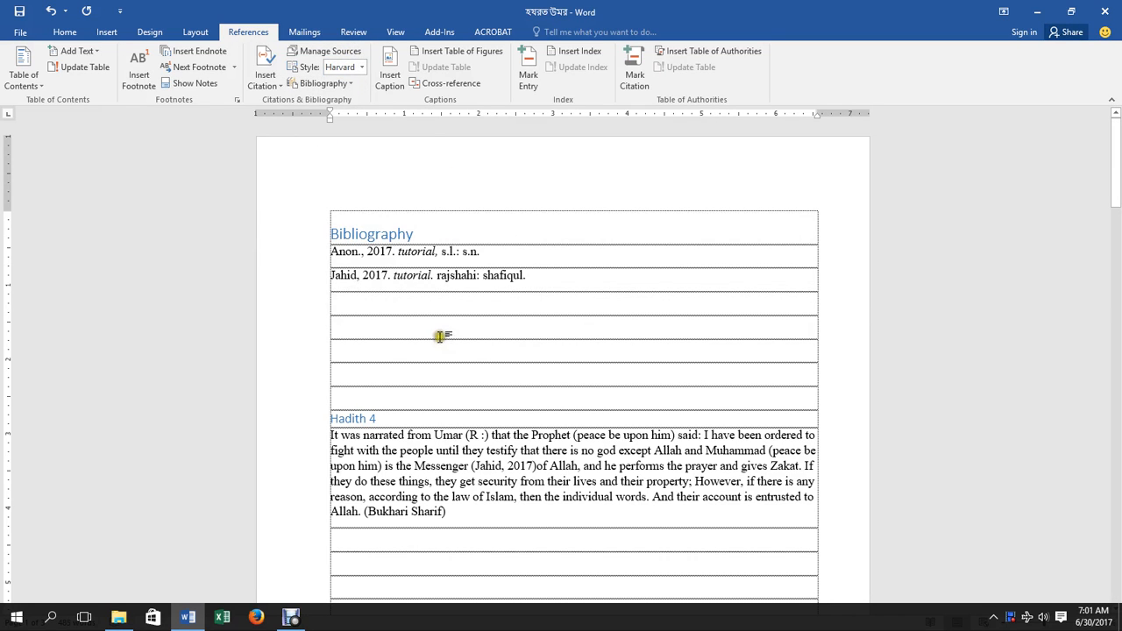
Select the bibliography entries at the top of the page and delete them.
left_click_drag(321, 215, 370, 319)
key("Delete")
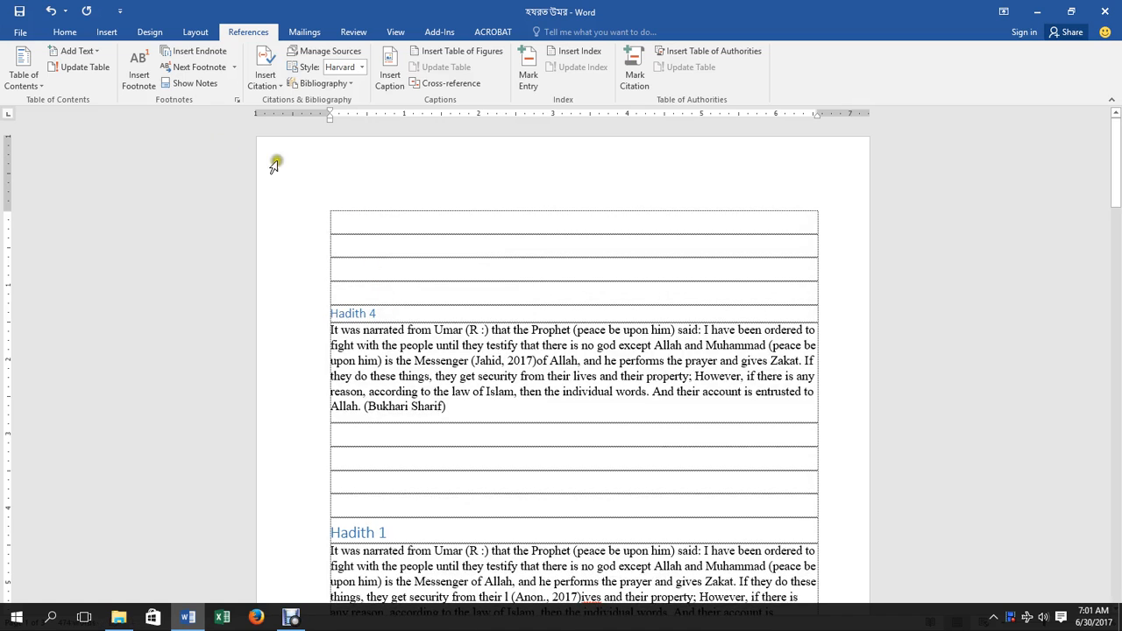